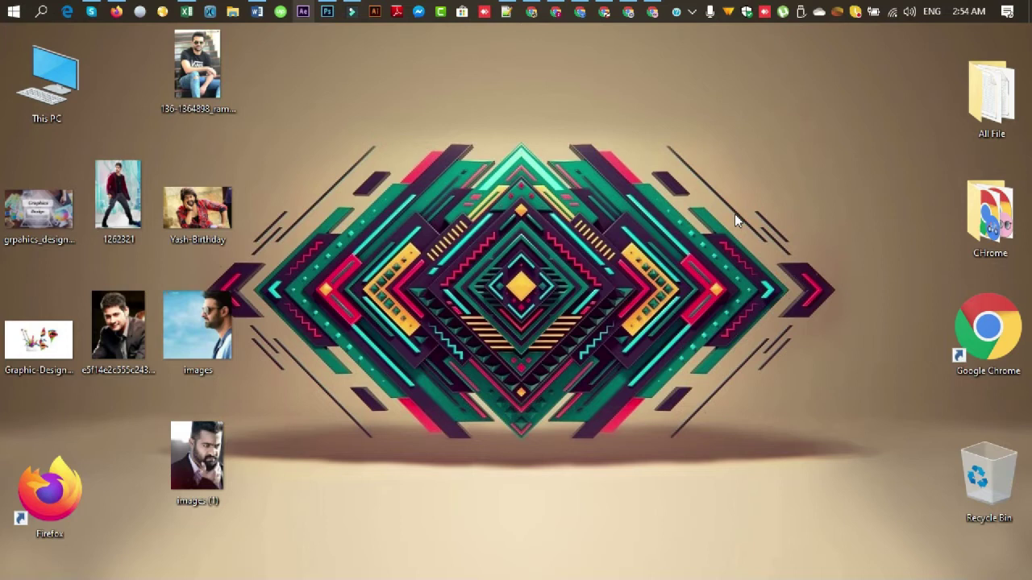
Launch Photoshop from the taskbar to an empty workspace
click(327, 11)
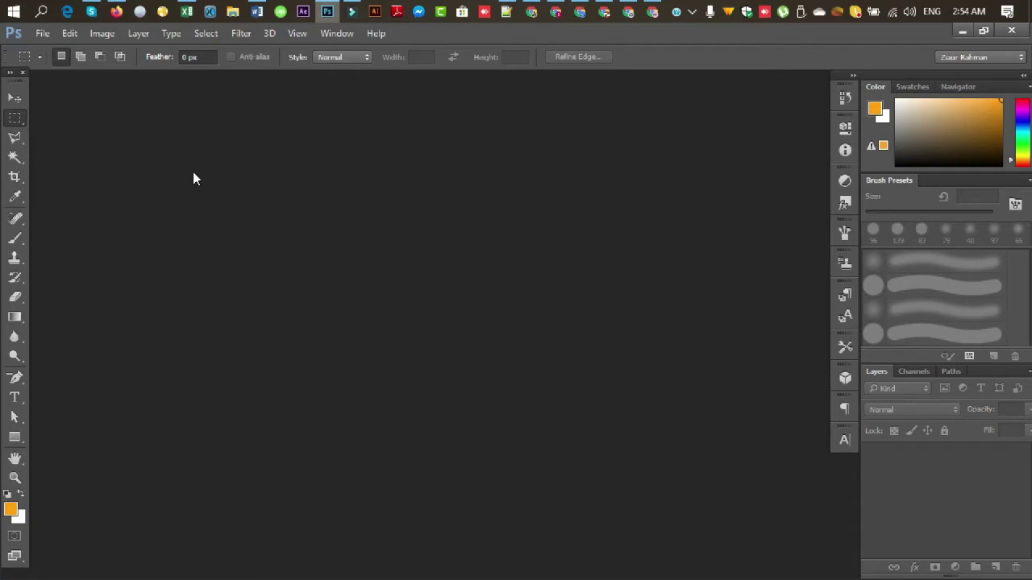
Start a new document from the File menu and reposition its settings window
click(38, 33)
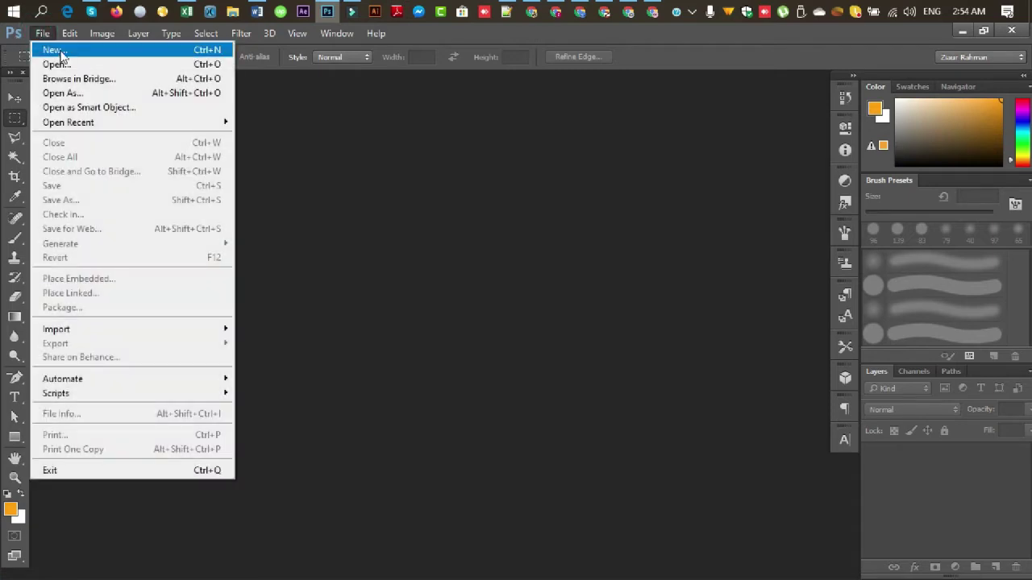
click(40, 49)
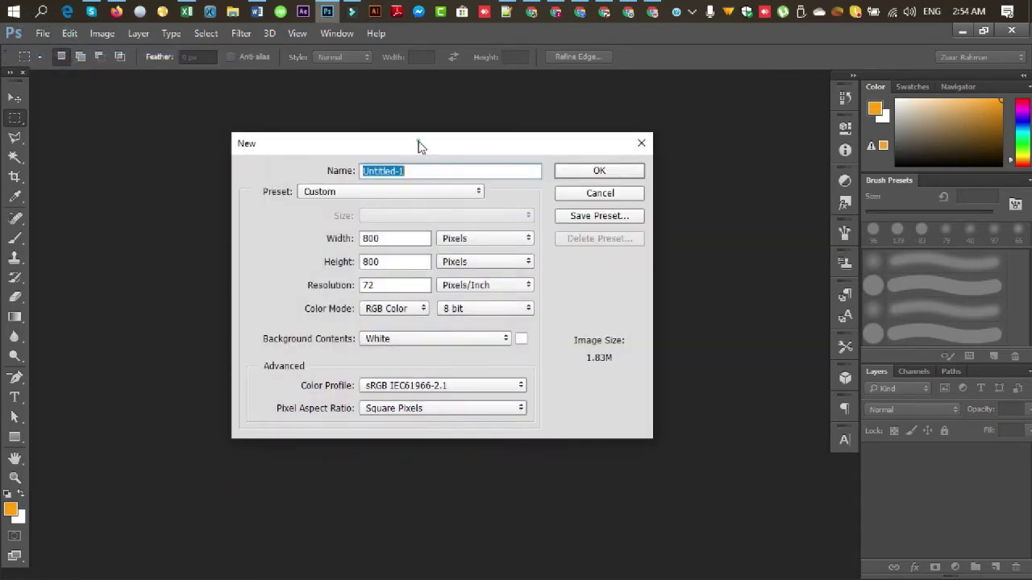
drag(420, 146, 459, 180)
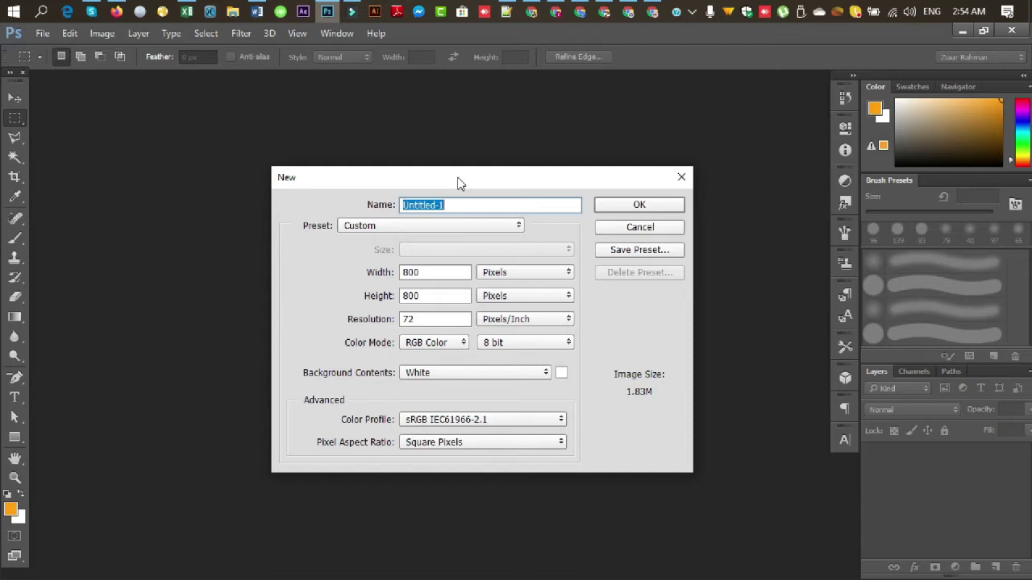
drag(457, 183, 427, 162)
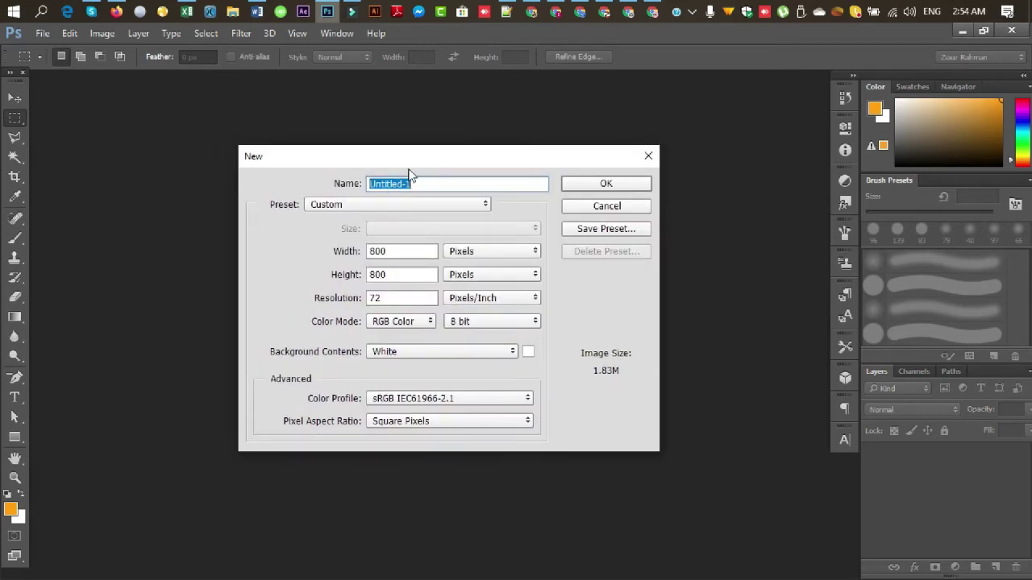
Select the Untitled-1 name text, then bring up the document size presets
click(414, 184)
drag(453, 179, 375, 183)
click(424, 184)
click(378, 206)
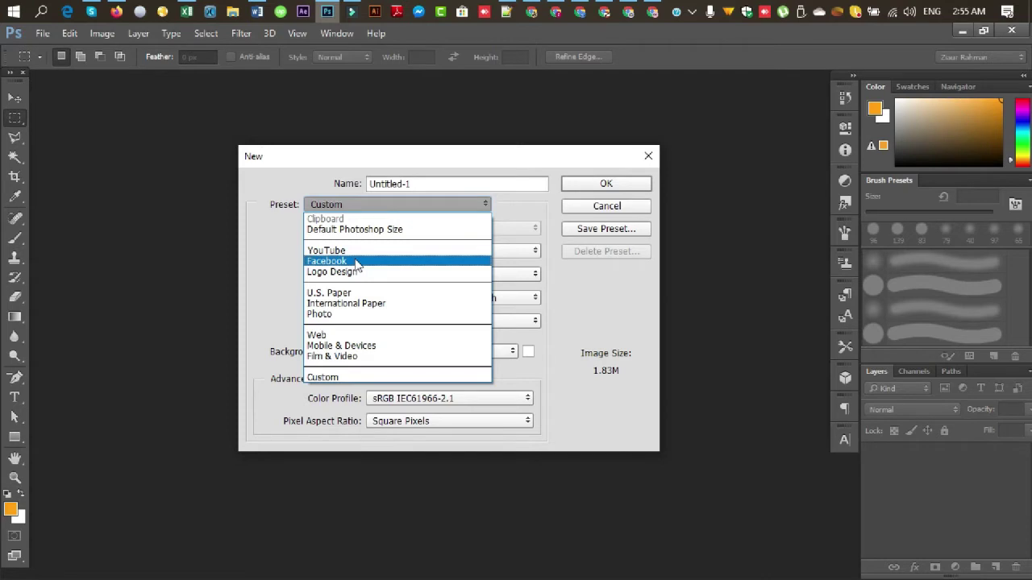
click(277, 286)
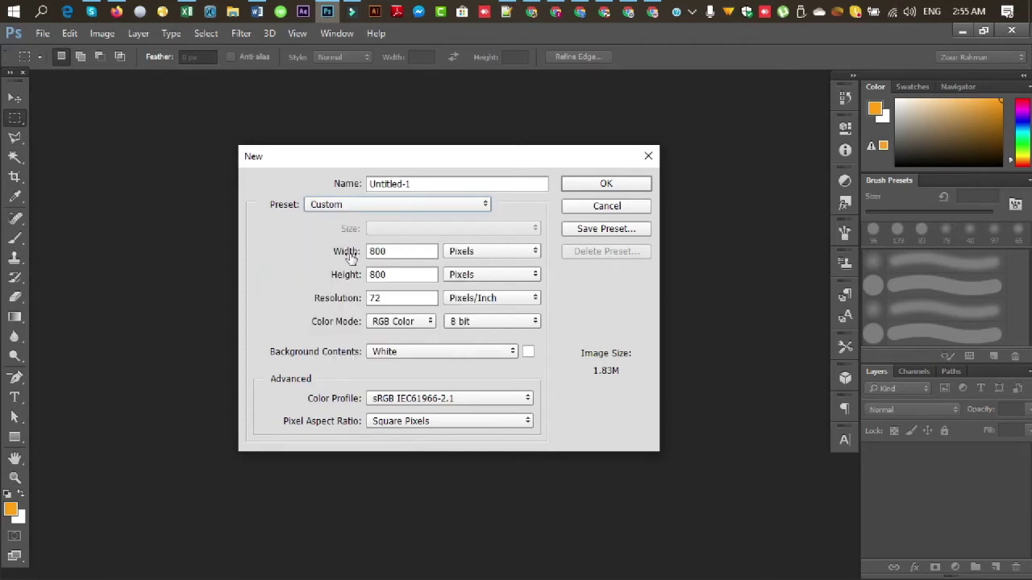
click(395, 252)
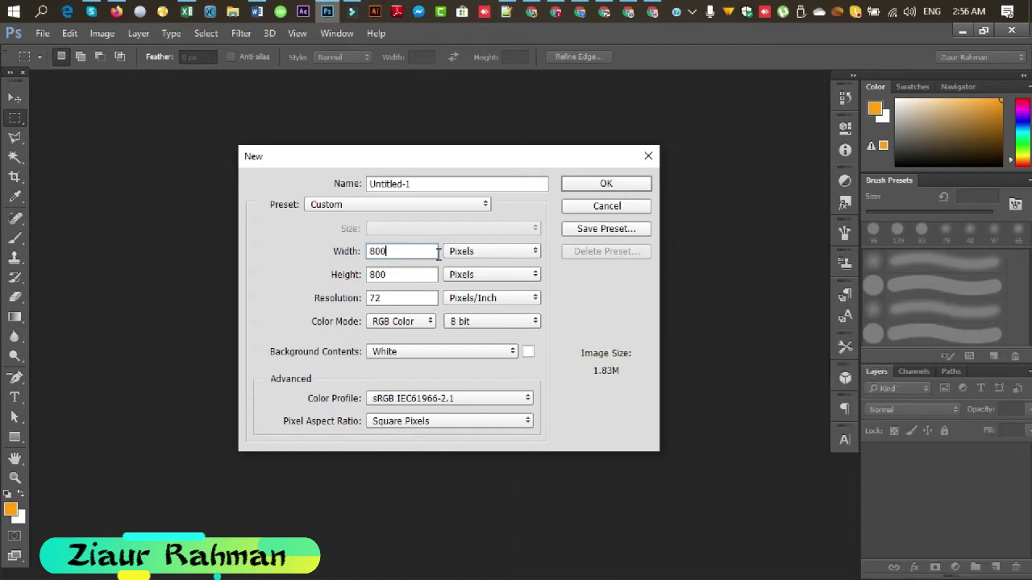
click(410, 277)
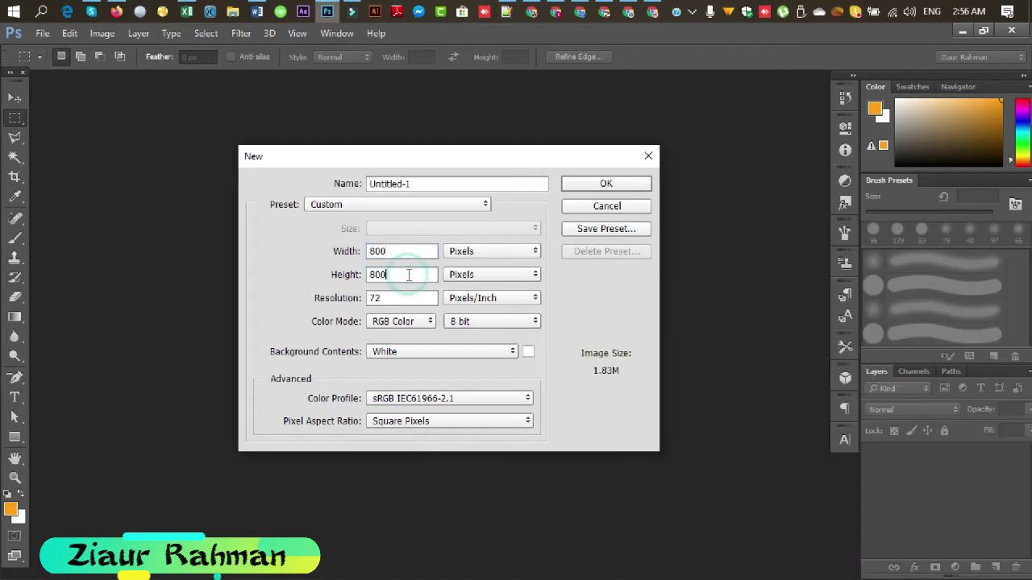
click(488, 252)
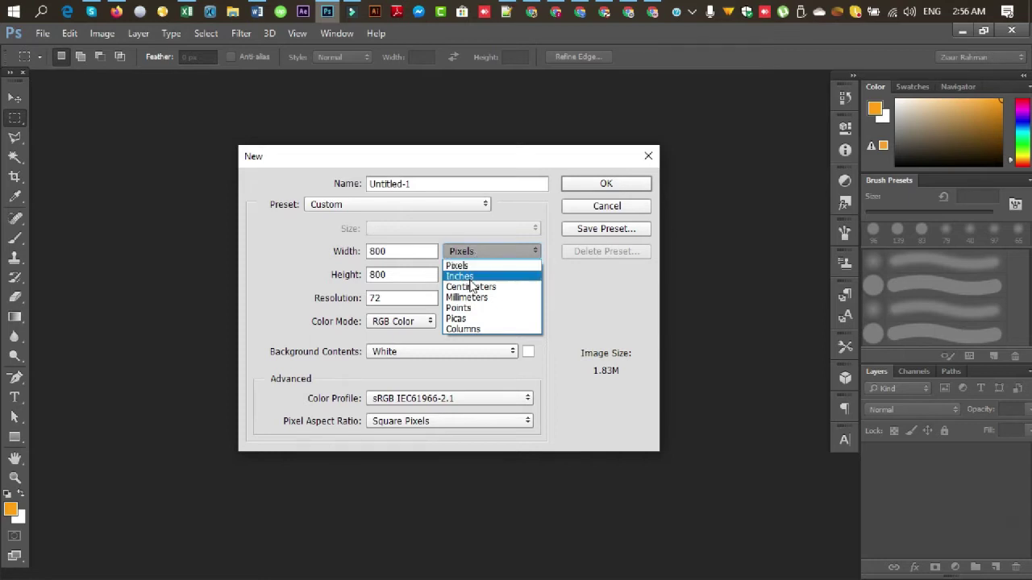
click(406, 248)
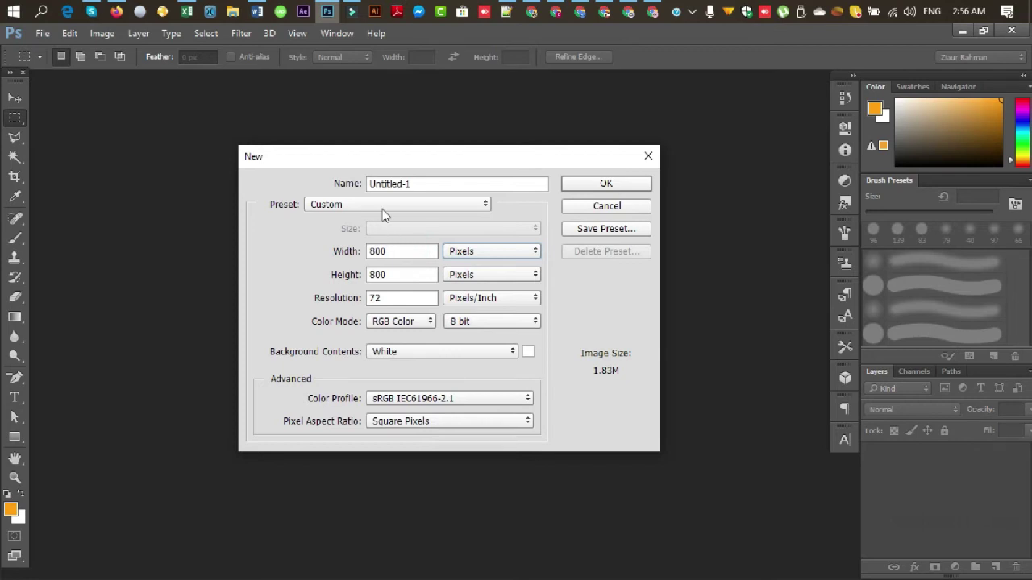
click(373, 206)
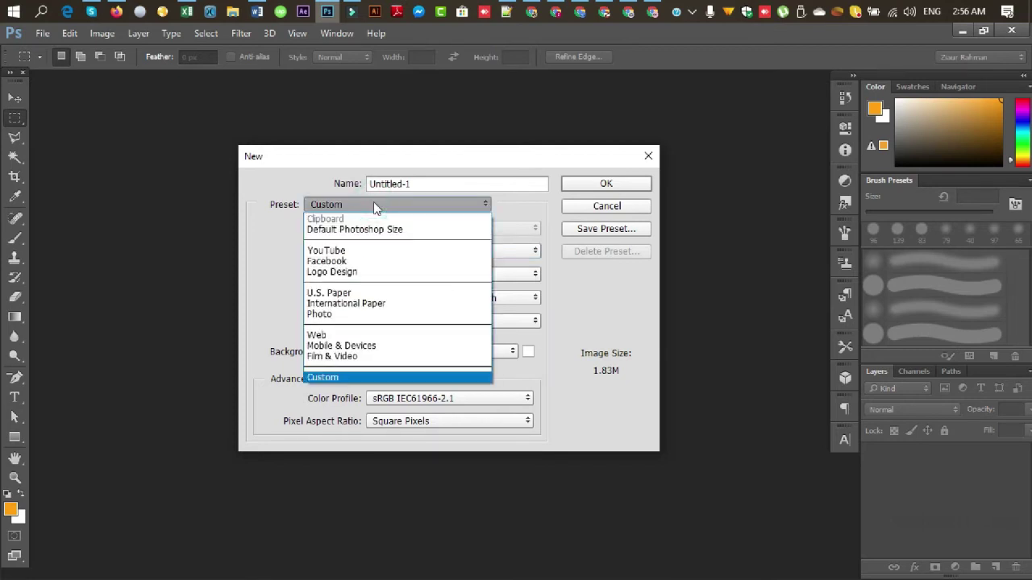
Apply the YouTube preset: 2560 × 1440 pixels at 100 pixels/inch, 10.5M
click(326, 251)
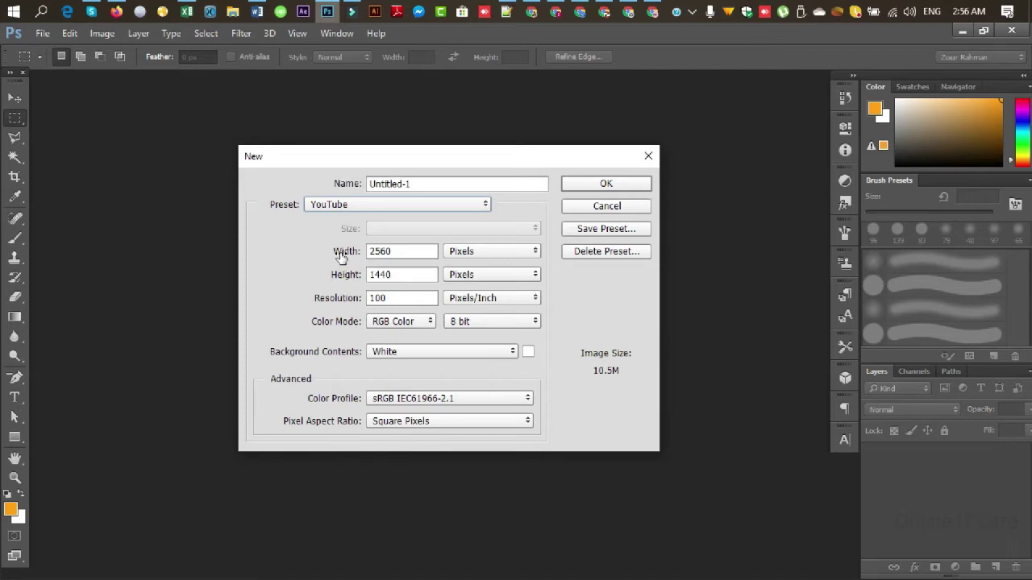
click(394, 250)
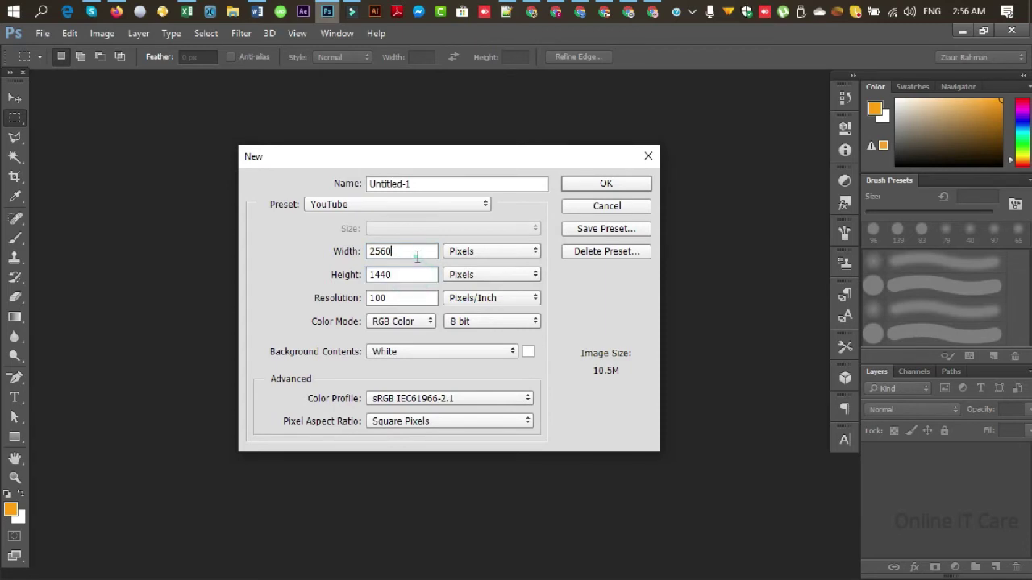
key(Down)
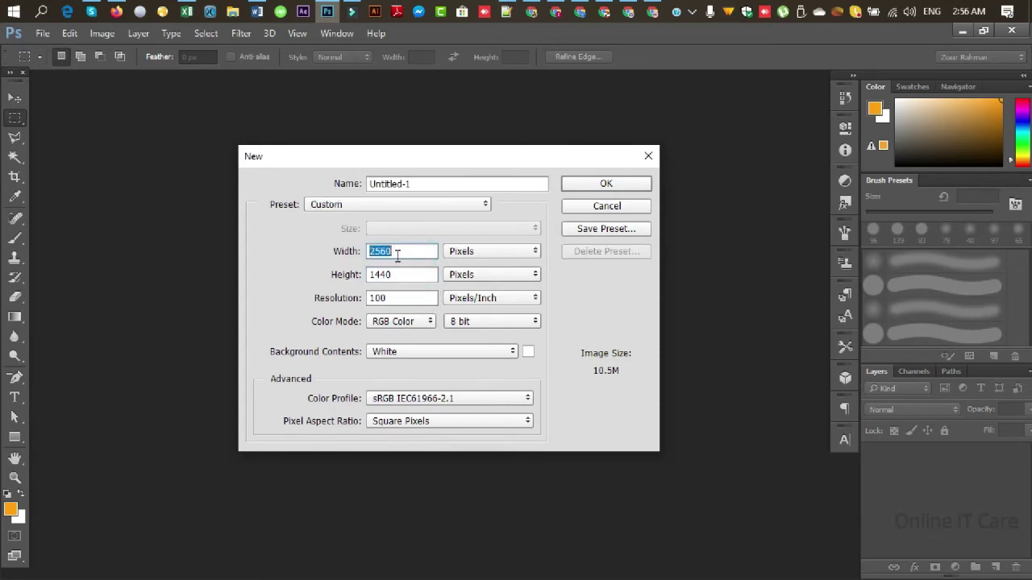
click(403, 297)
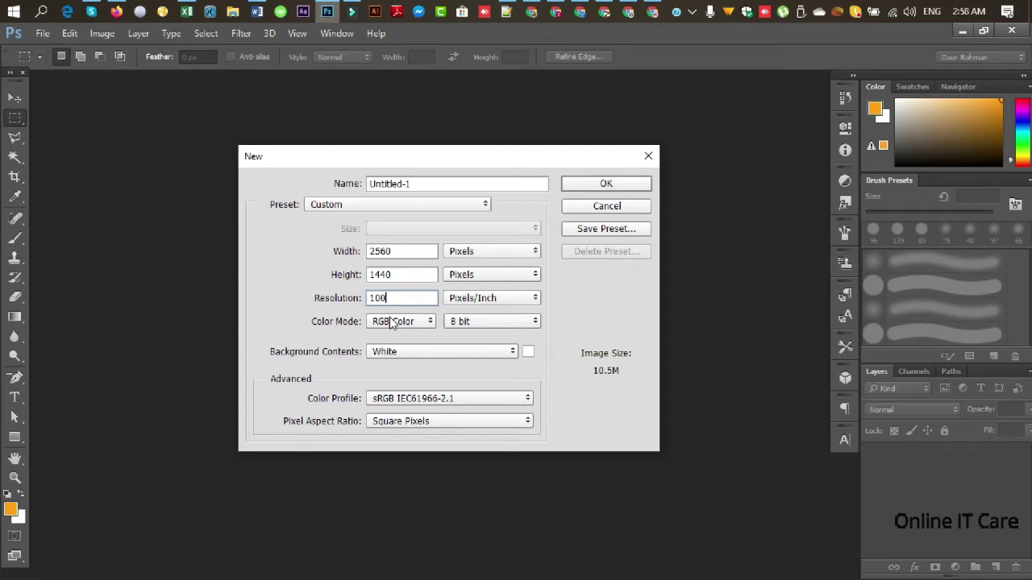
Keep RGB Color mode and reapply the YouTube 2560 × 1440 preset
click(408, 323)
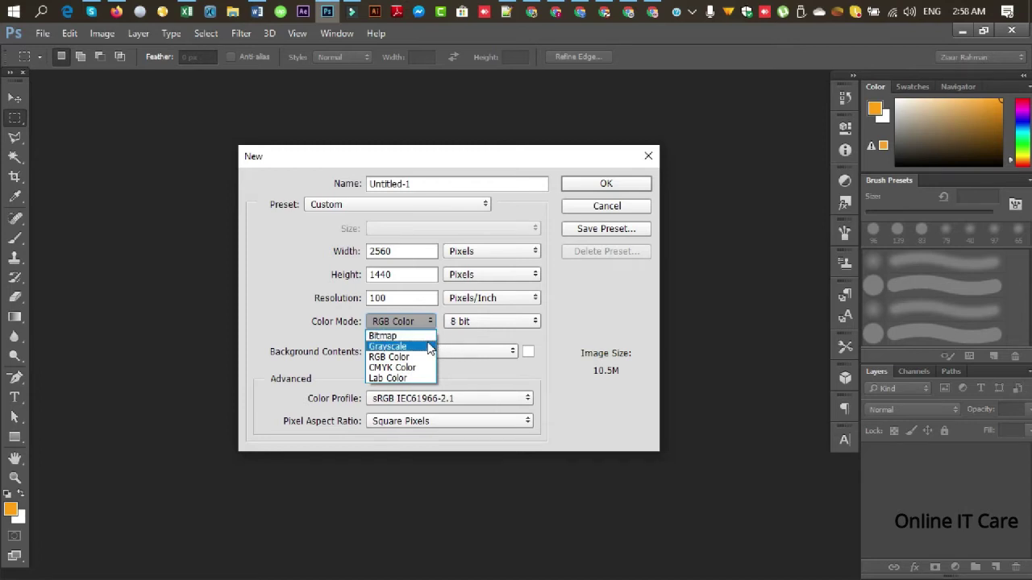
click(471, 339)
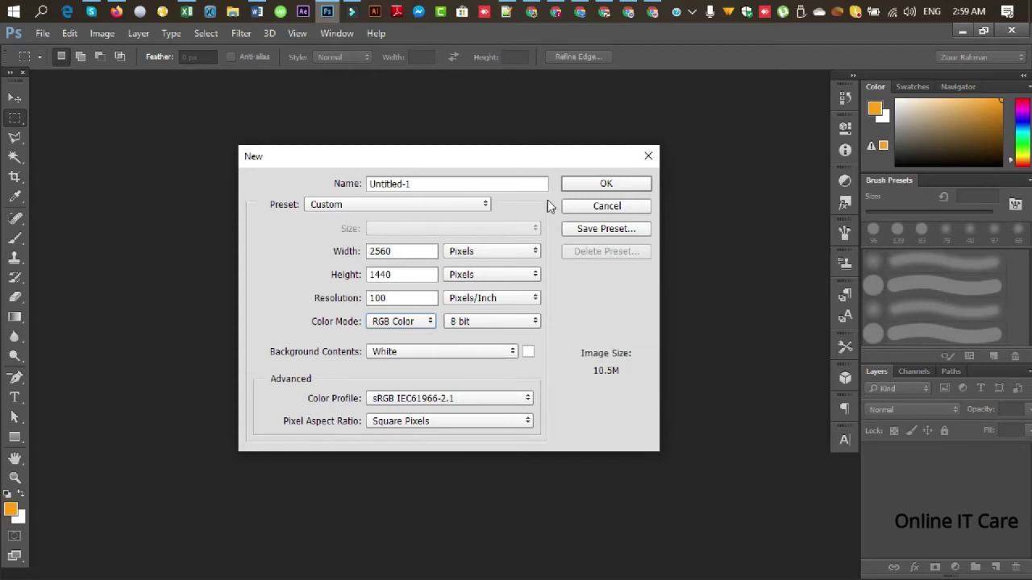
click(392, 251)
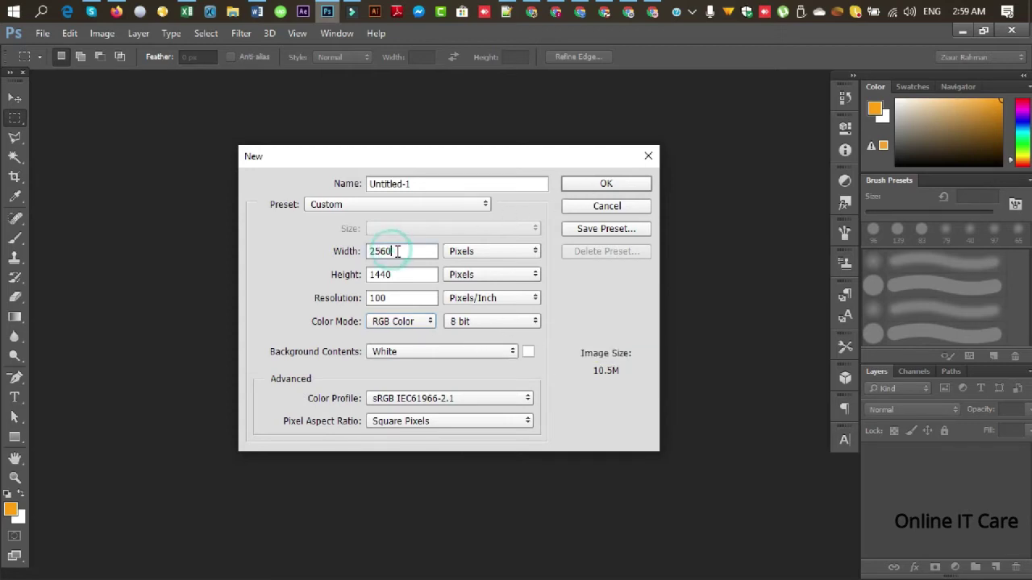
click(447, 205)
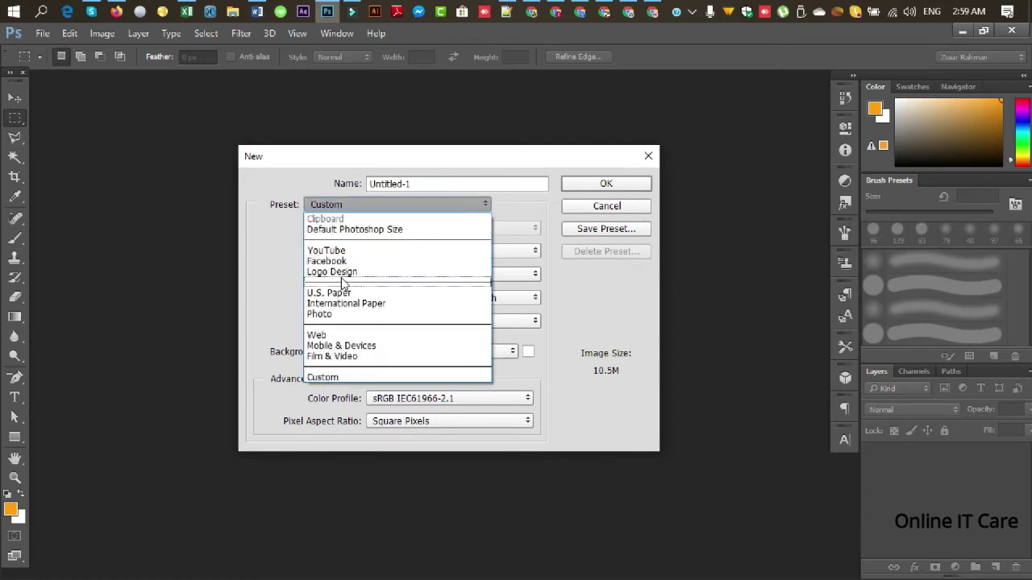
click(344, 254)
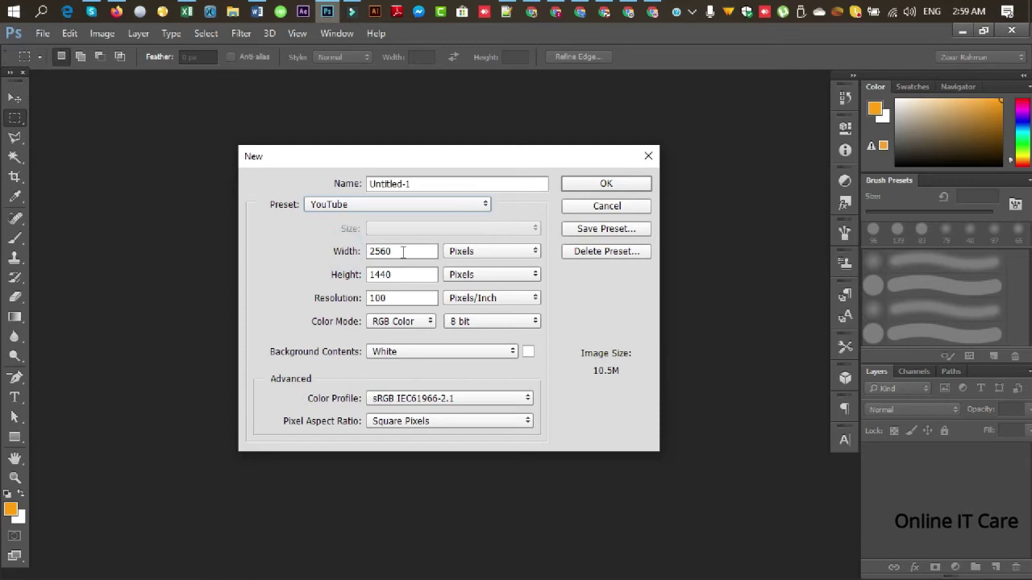
Create the blank white 2560 × 1440 Untitled-1 canvas and nudge the tools panel
click(603, 186)
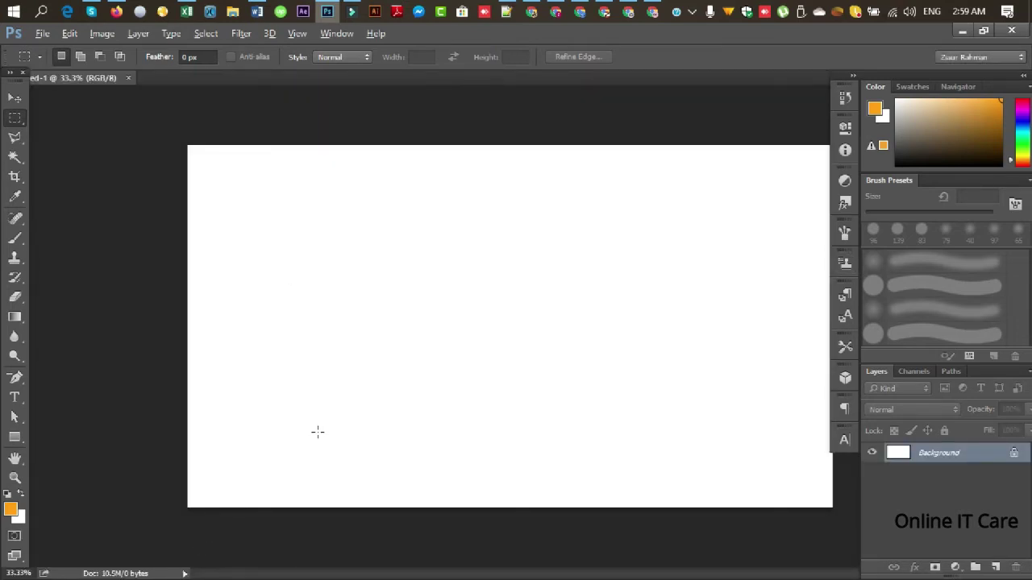
scroll(380, 408, down, 1)
key(alt)
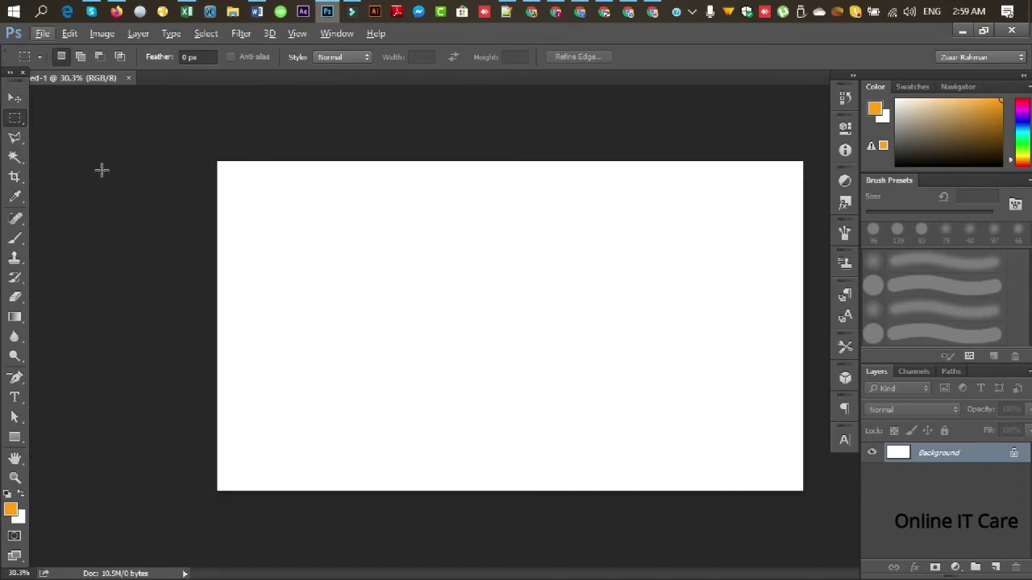
key(Right)
key(Right)
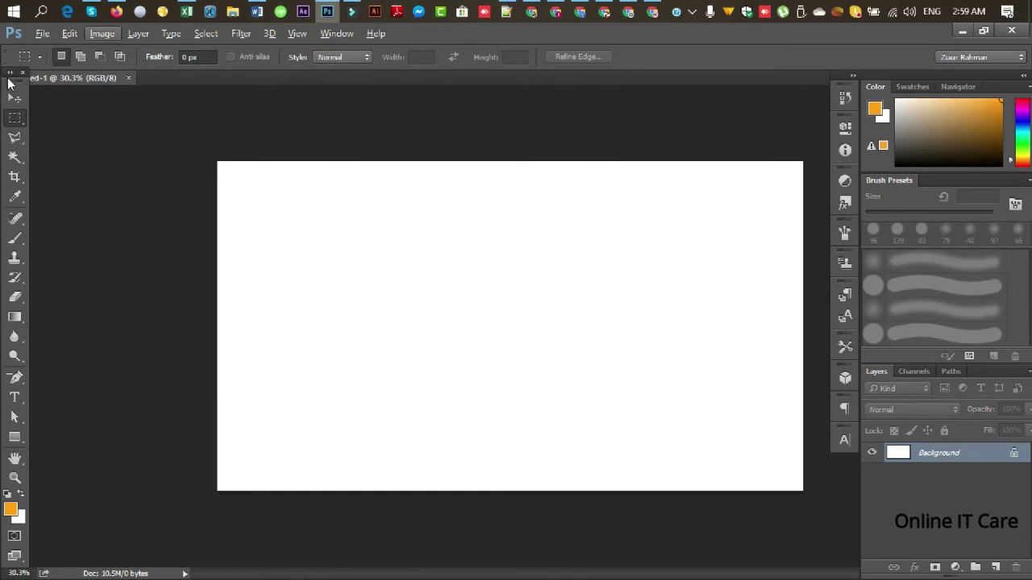
mouse_move(22, 77)
mouse_down()
mouse_move(13, 96)
mouse_move(25, 100)
mouse_up()
Set Untitled-2 to 300 × 300 pixels, 100 pixels/inch, RGB, white background
click(42, 33)
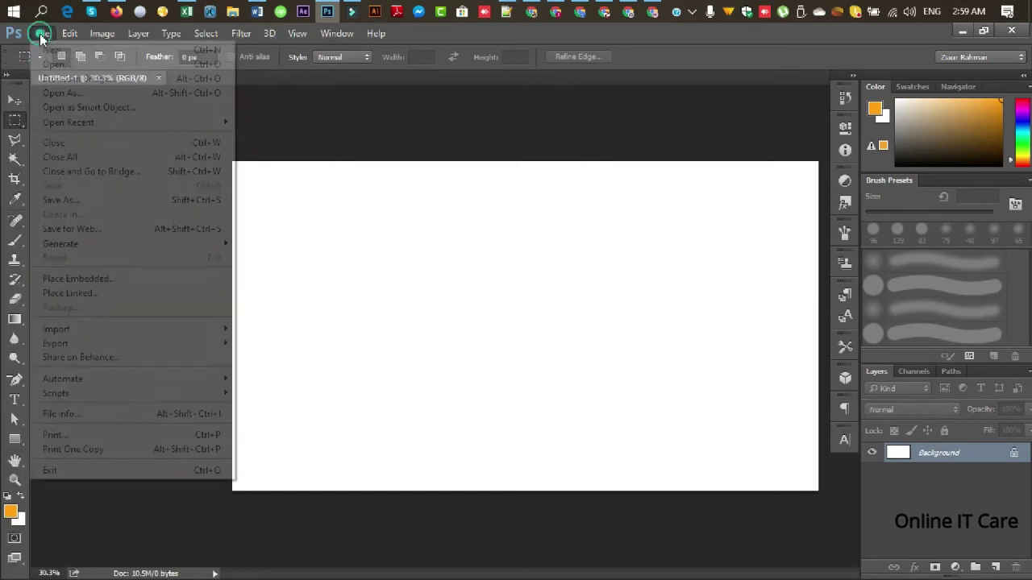
click(62, 51)
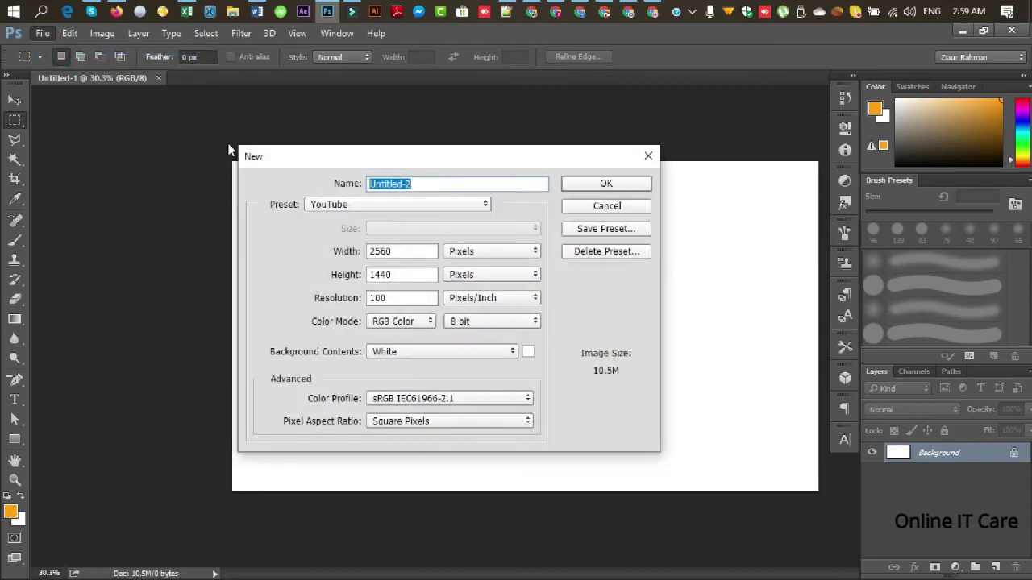
double_click(395, 252)
text(3)
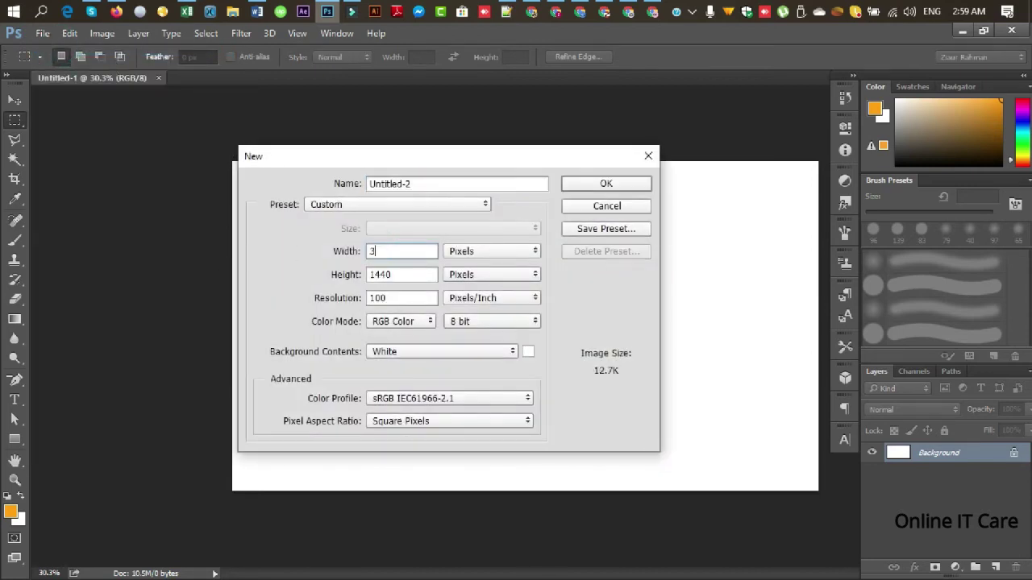
text(00)
double_click(412, 275)
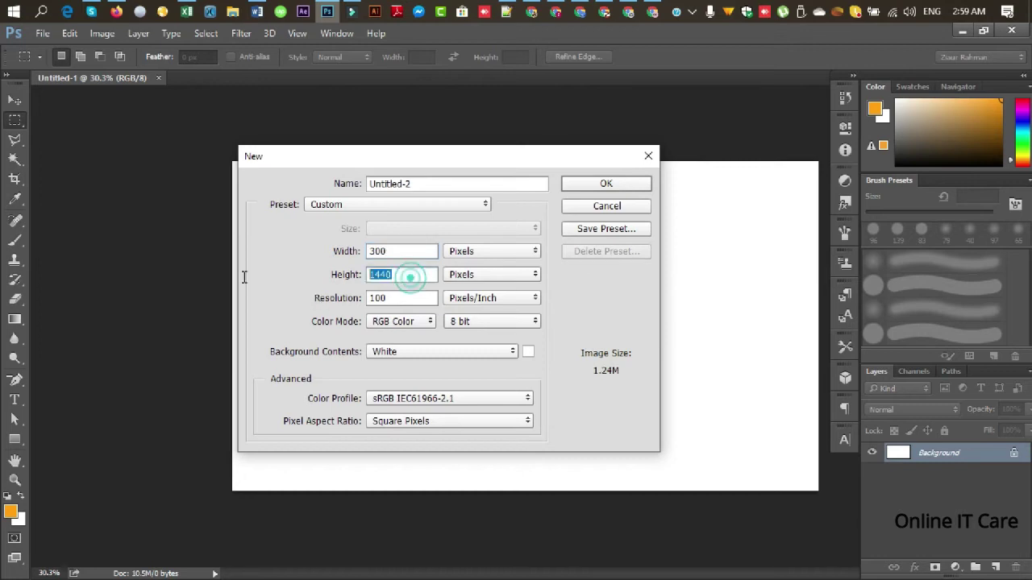
text(300)
double_click(419, 180)
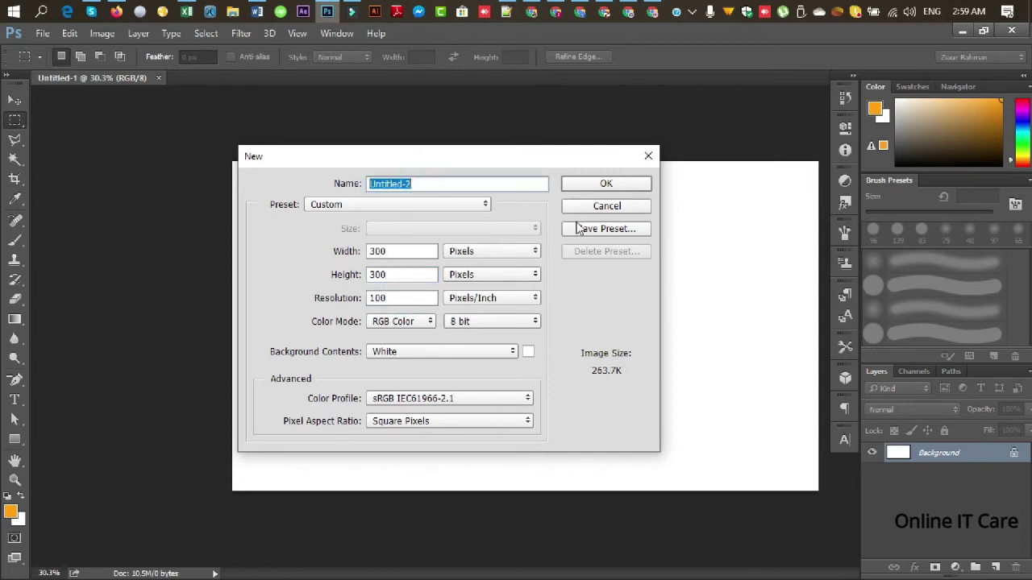
Save the 300 × 300 settings as a 'Logo' preset and create Untitled-2
click(623, 234)
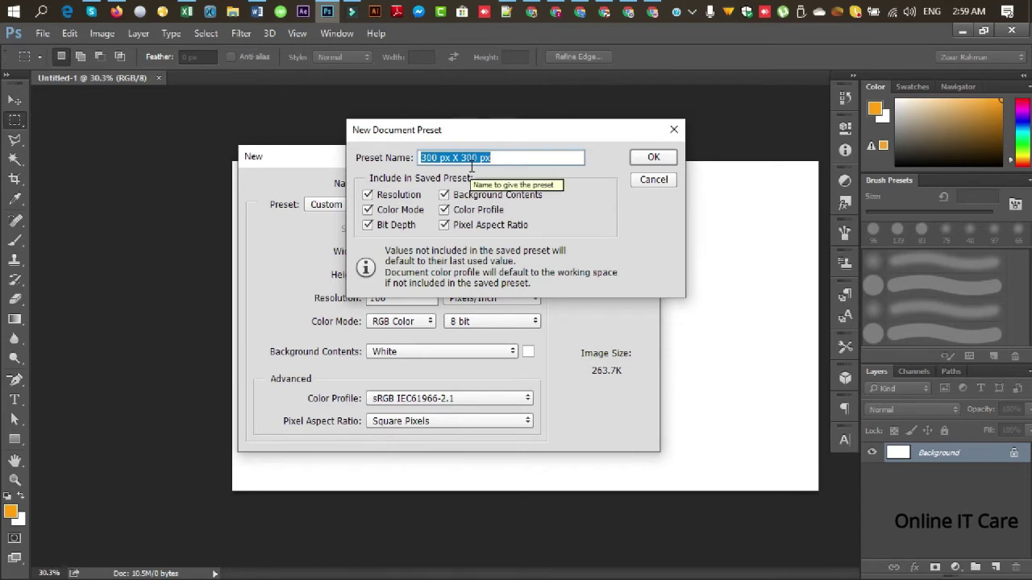
text(Photo)
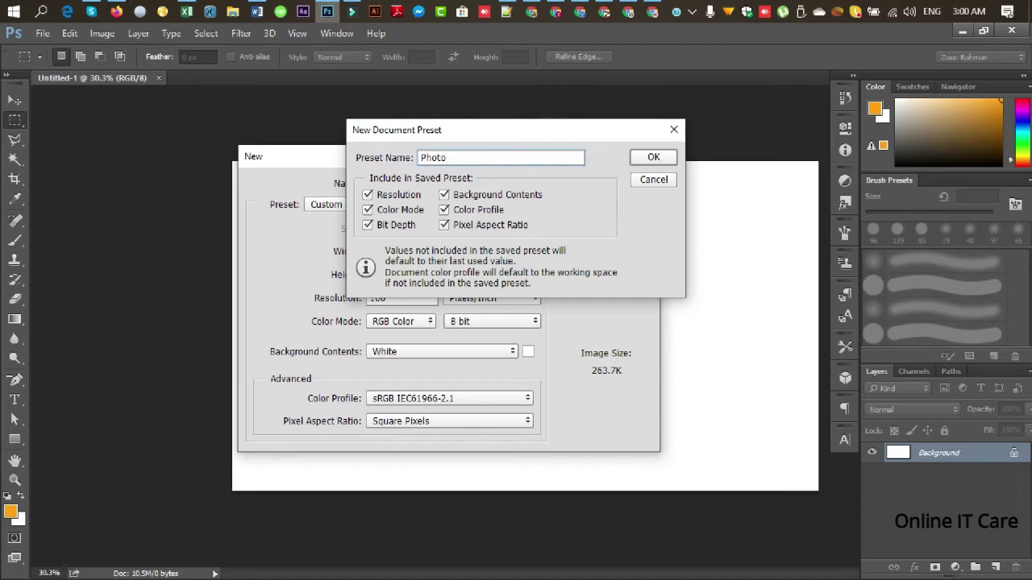
key(BackSpace)
key(BackSpace)
key(BackSpace)
text(Log)
text(o)
click(637, 161)
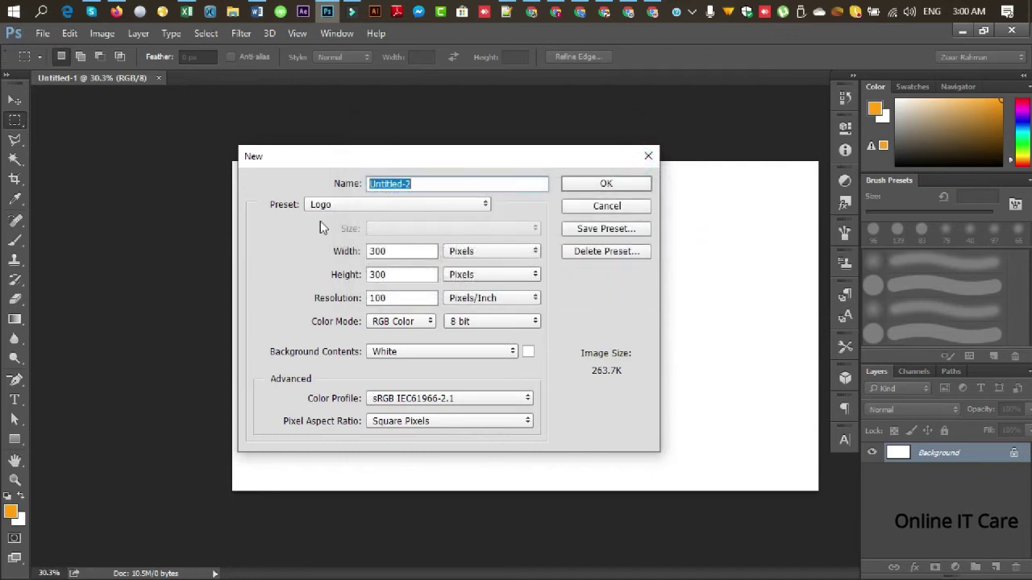
click(582, 184)
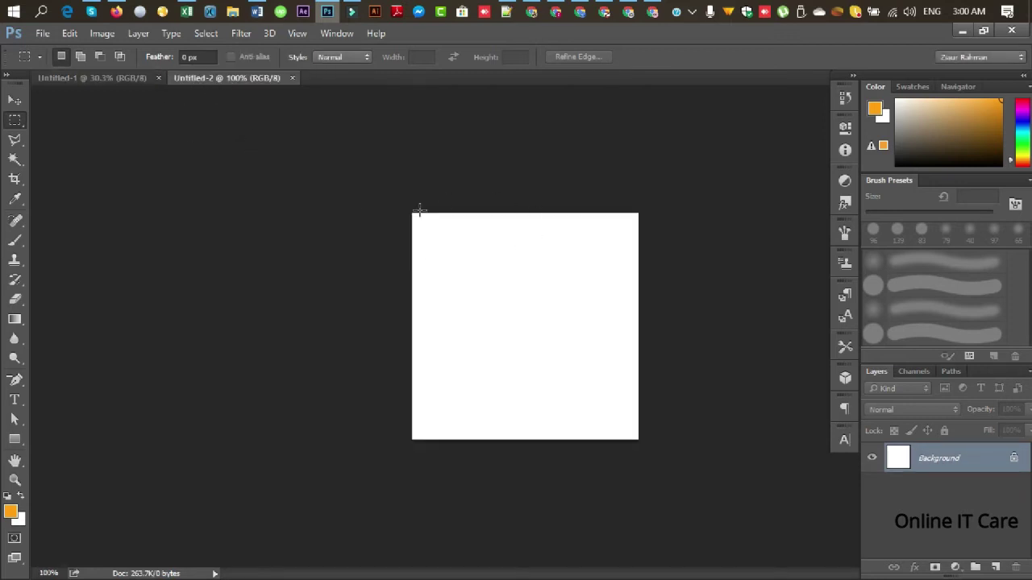
click(42, 33)
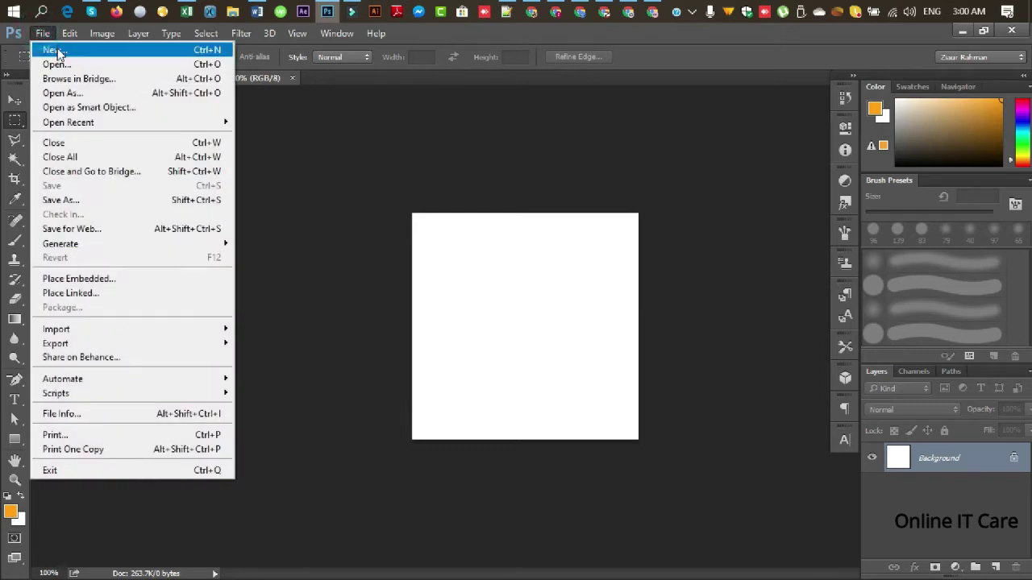
click(55, 50)
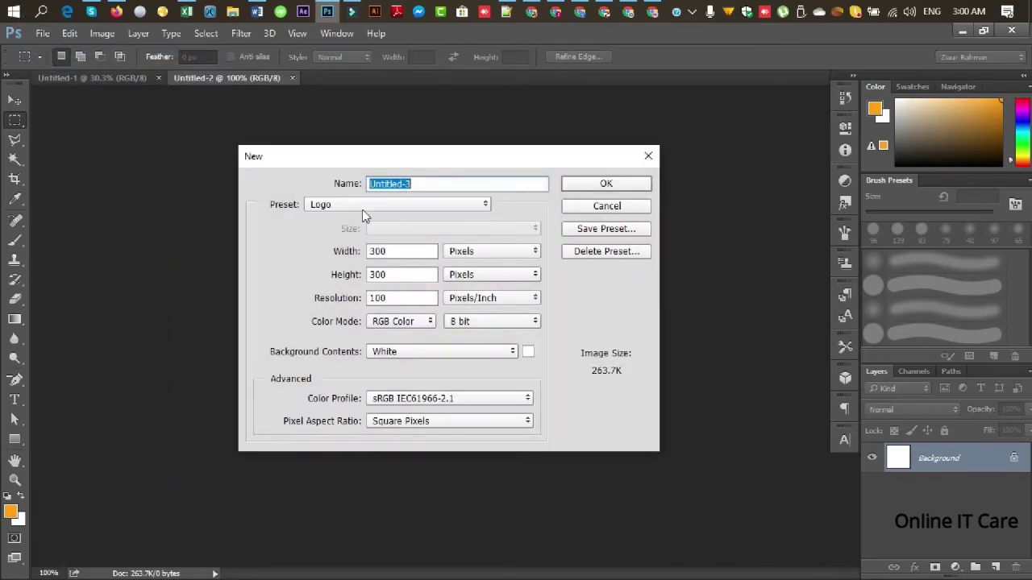
click(355, 210)
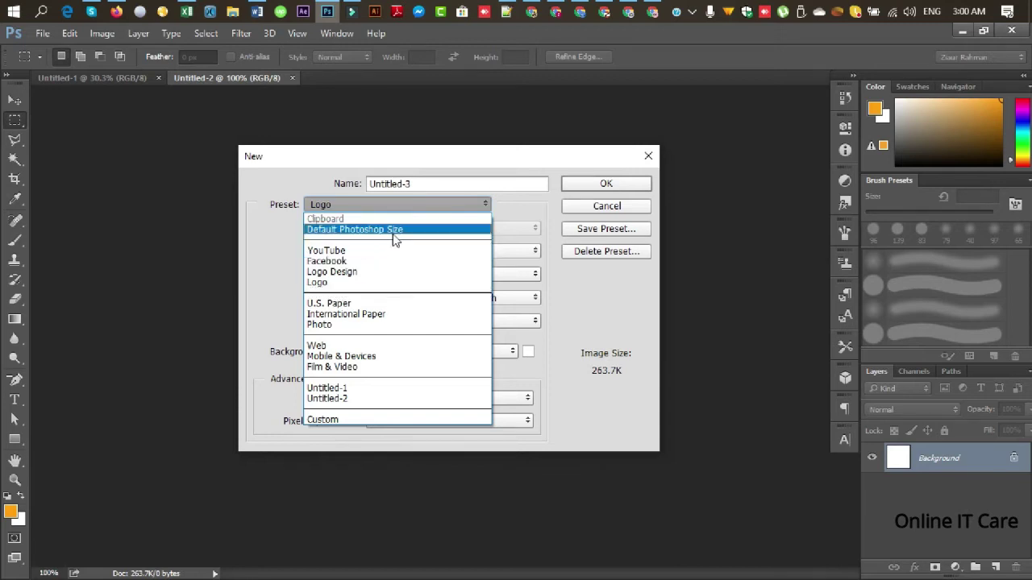
click(619, 210)
click(608, 208)
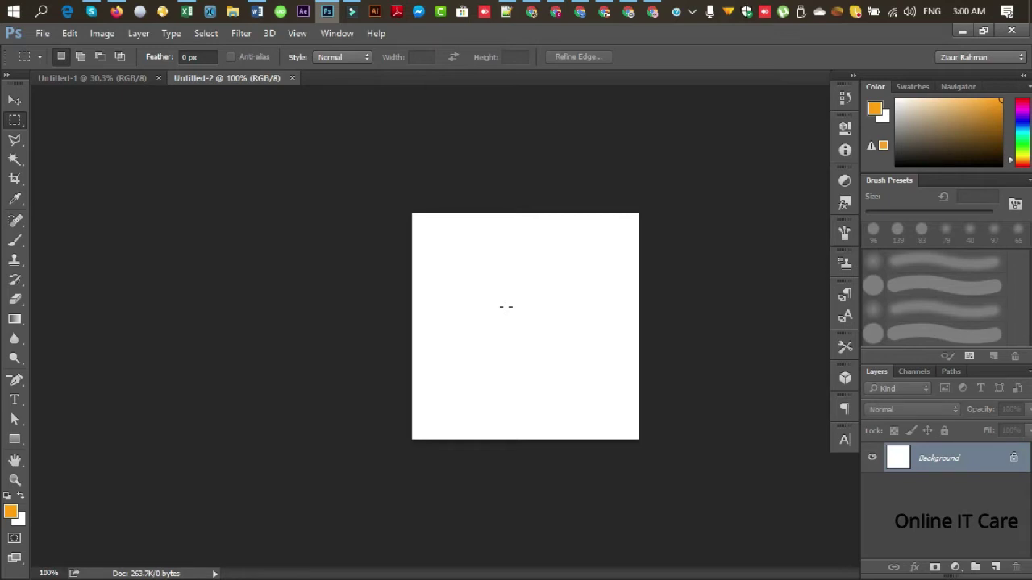
Show the File menu commands over the blank Untitled-2 canvas
click(42, 33)
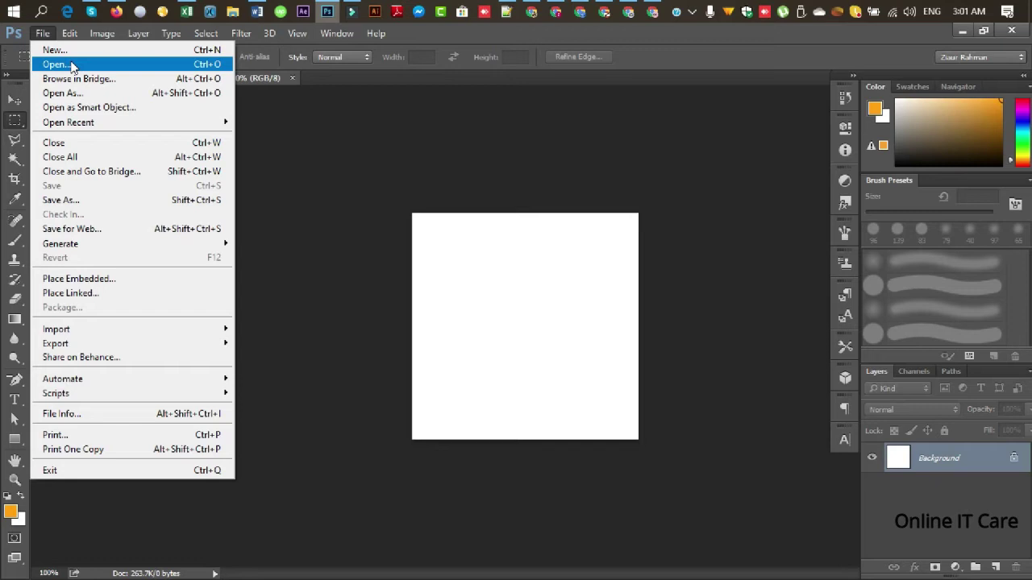
Open the portrait JPG from the Desktop folder as a third document
click(71, 65)
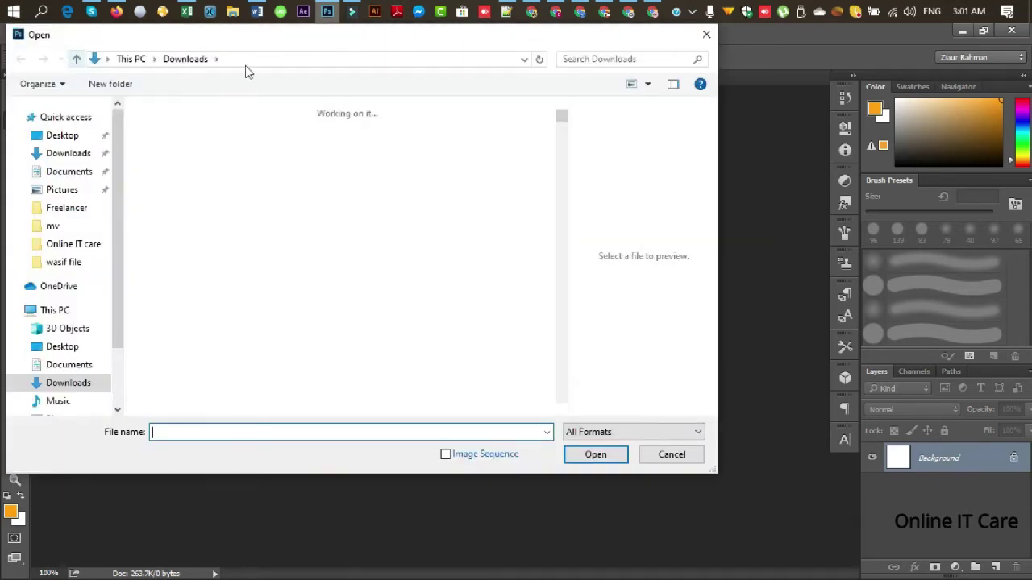
drag(196, 35, 300, 92)
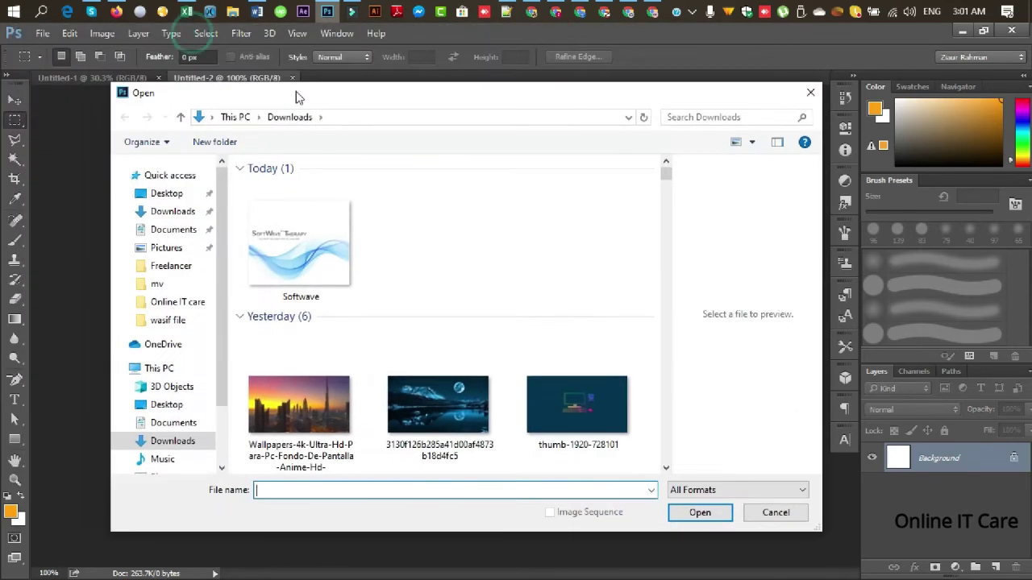
click(170, 196)
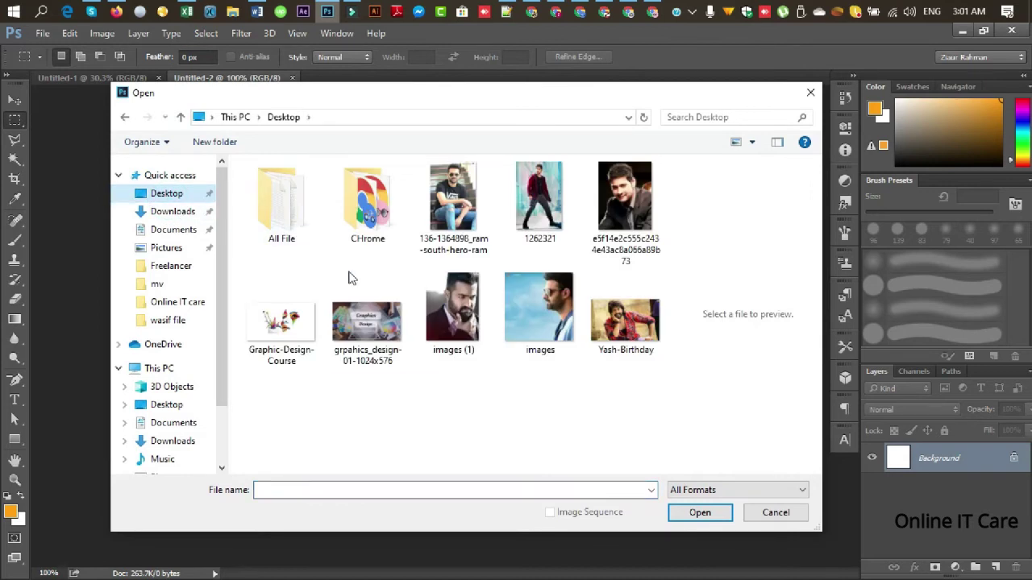
click(614, 223)
click(720, 513)
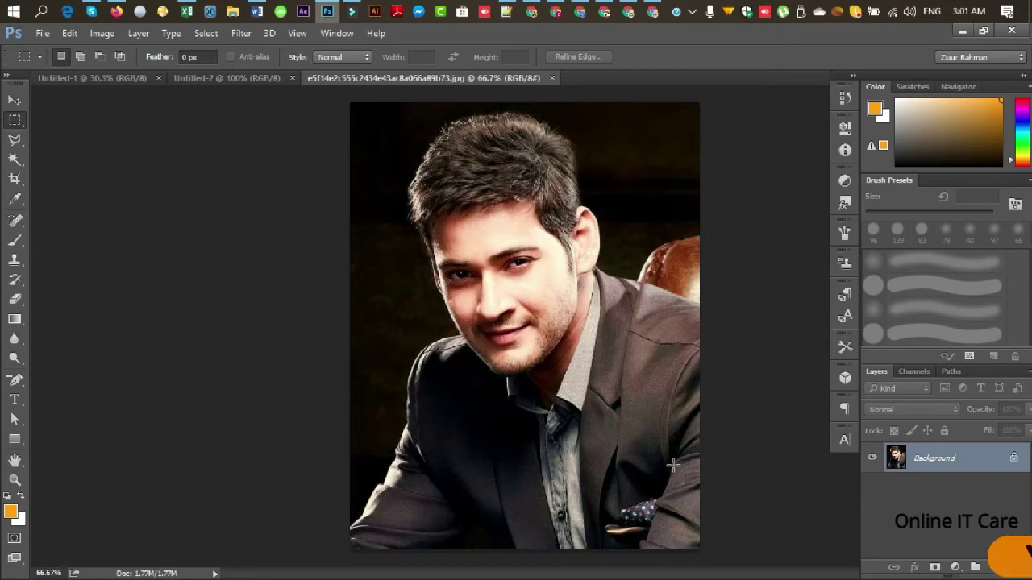
key(ctrl+o)
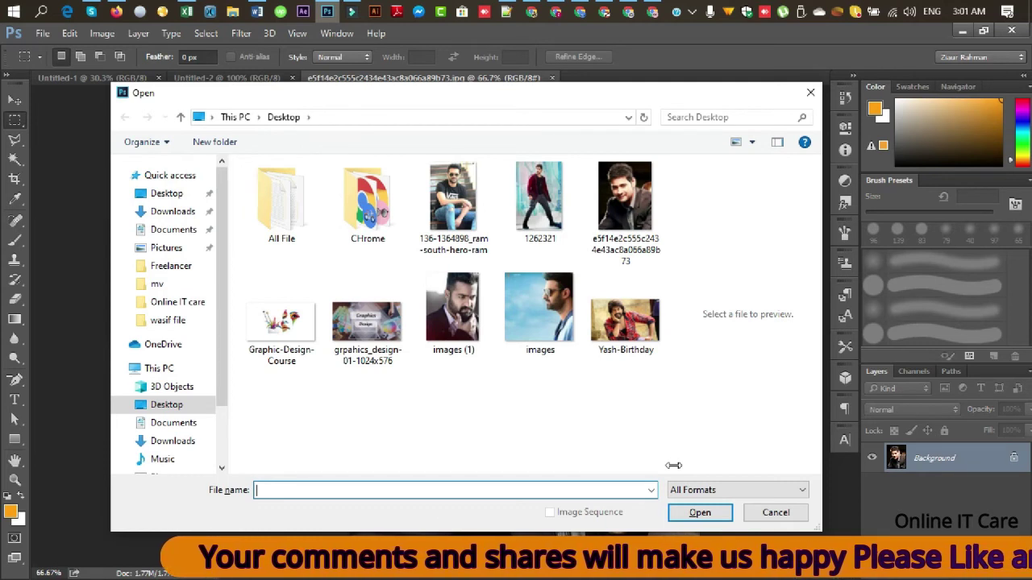
click(766, 521)
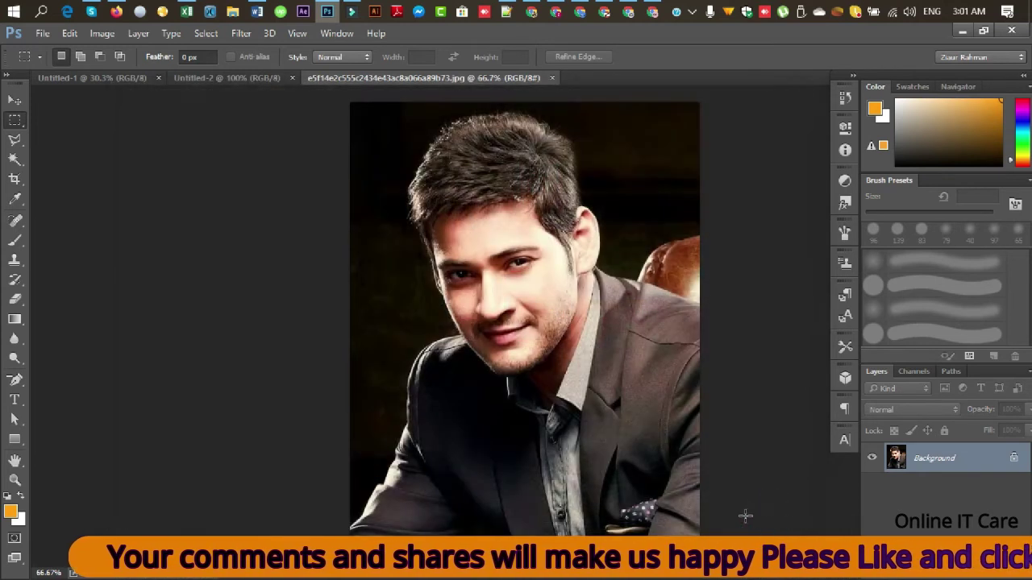
click(42, 33)
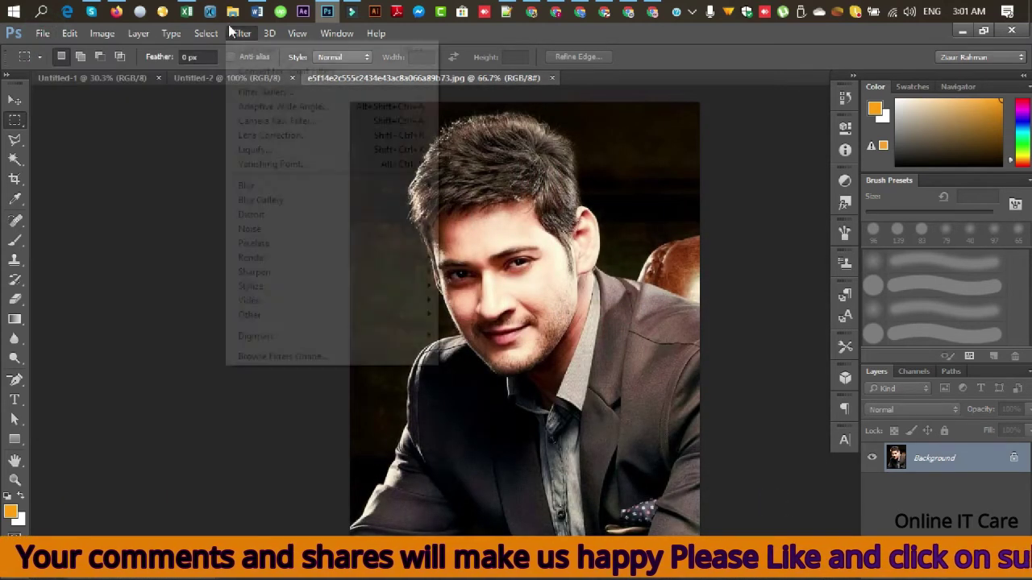
Browse the File menu twice without choosing a command, leaving the portrait open
click(205, 33)
click(42, 33)
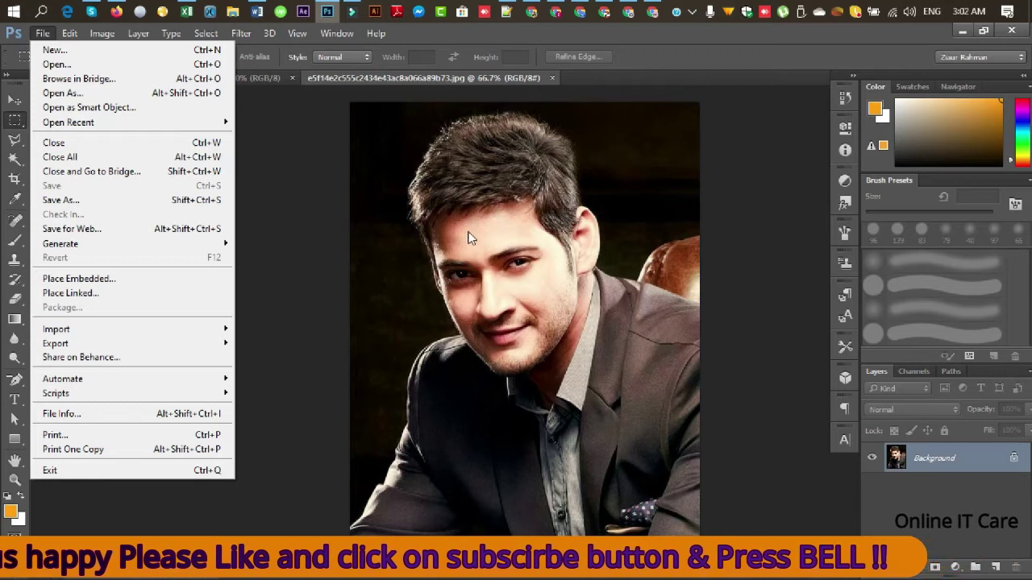
click(300, 157)
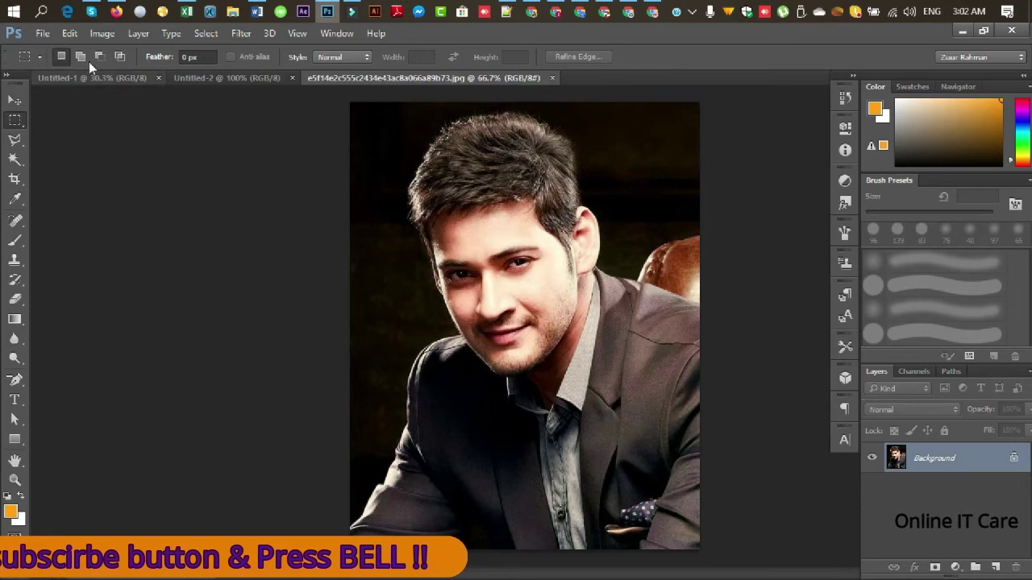
click(42, 33)
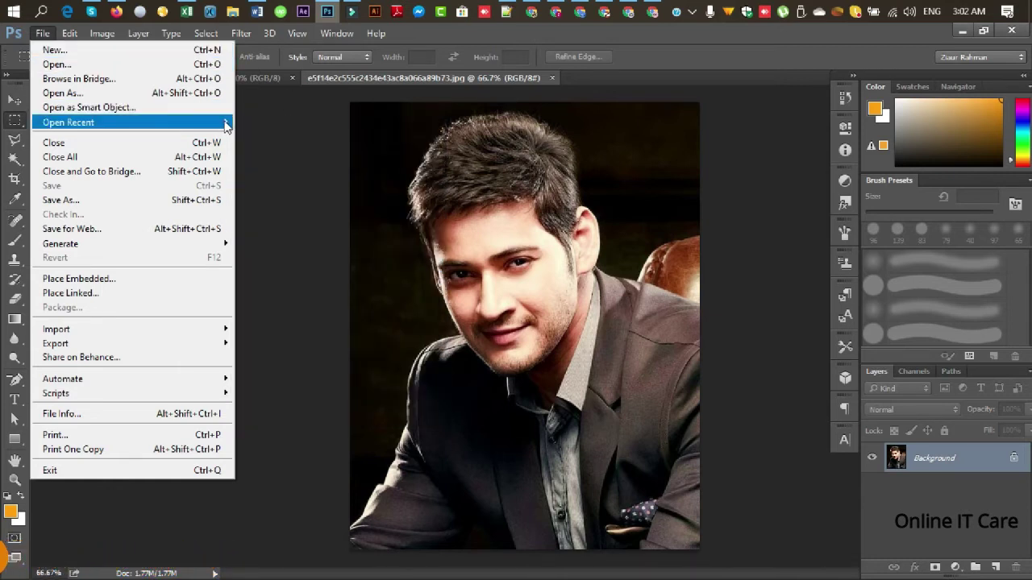
click(277, 98)
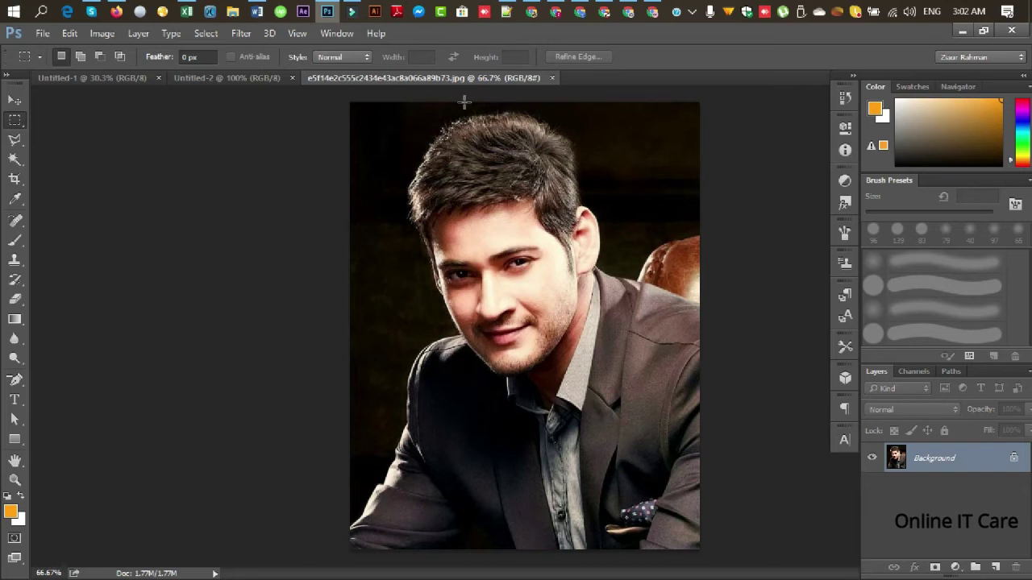
Close the portrait photo, then reopen the same portrait JPG from the Desktop
click(552, 79)
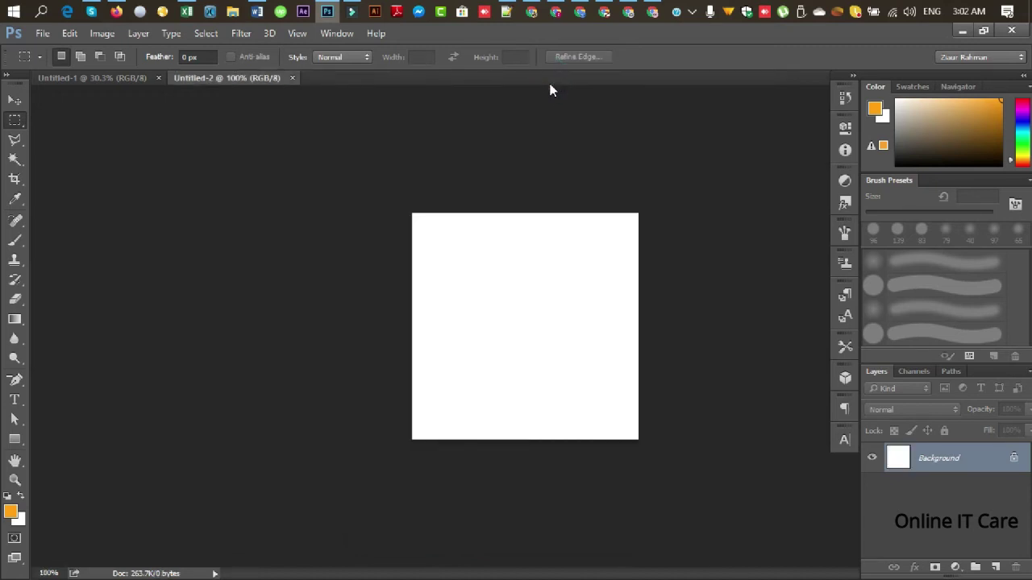
click(41, 33)
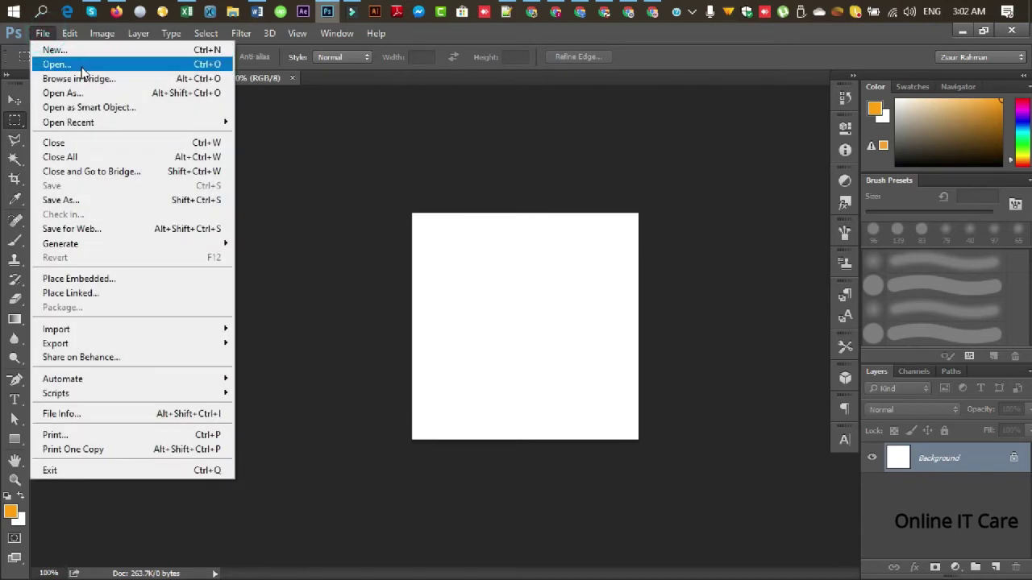
click(81, 68)
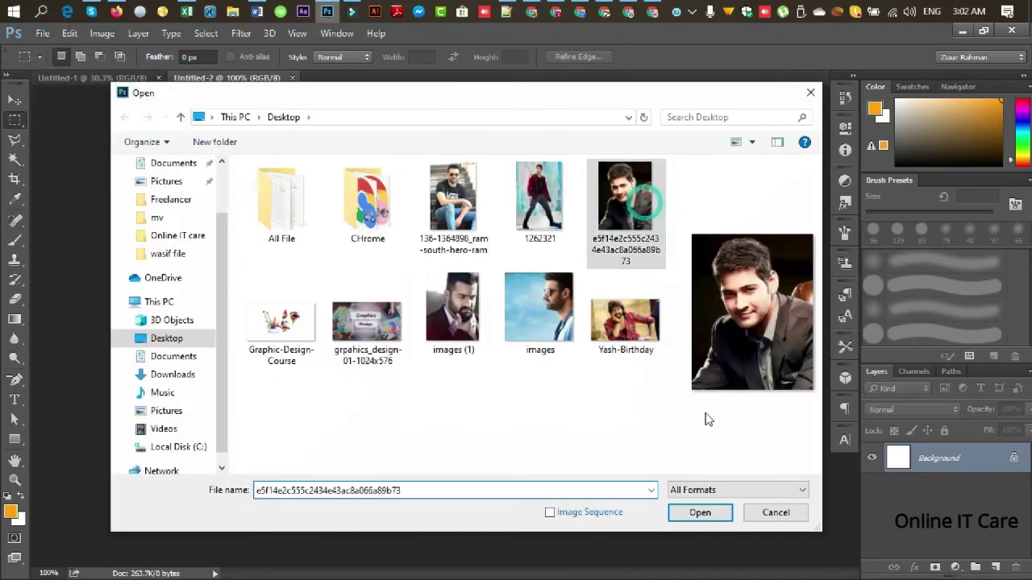
click(698, 513)
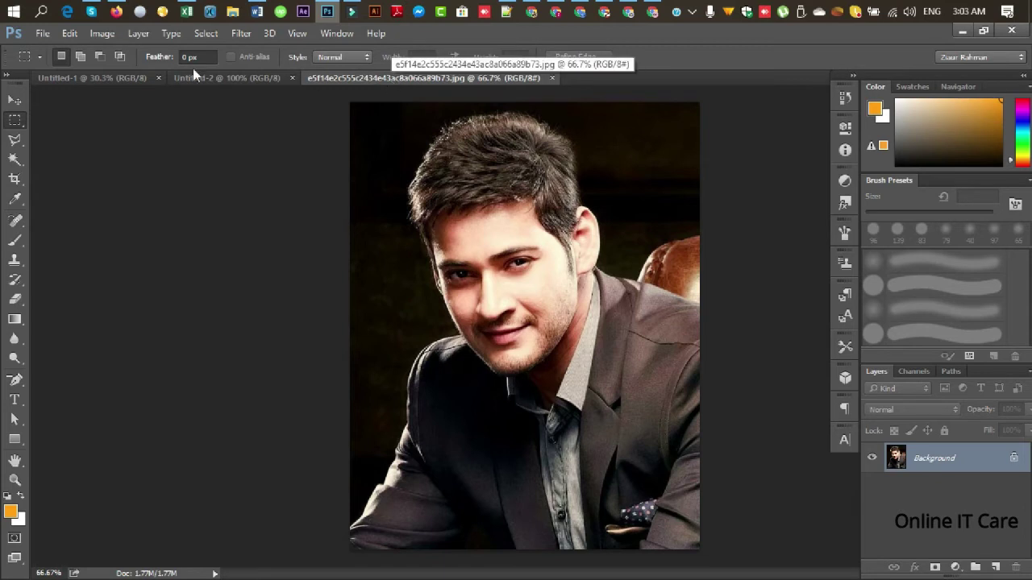
click(43, 36)
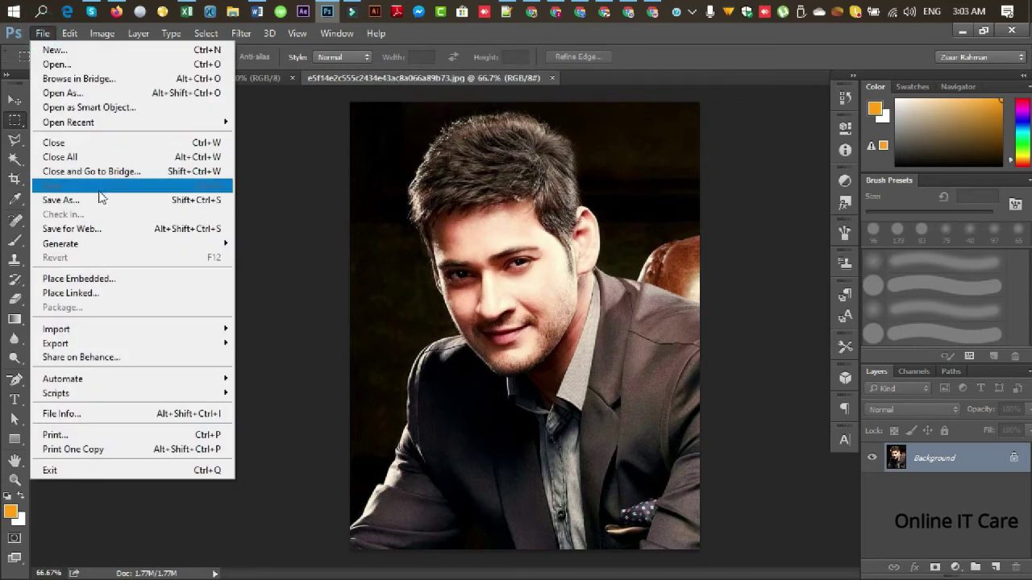
Close the portrait, review the Untitled-1 and Untitled-2 tabs, then Close All documents
click(80, 146)
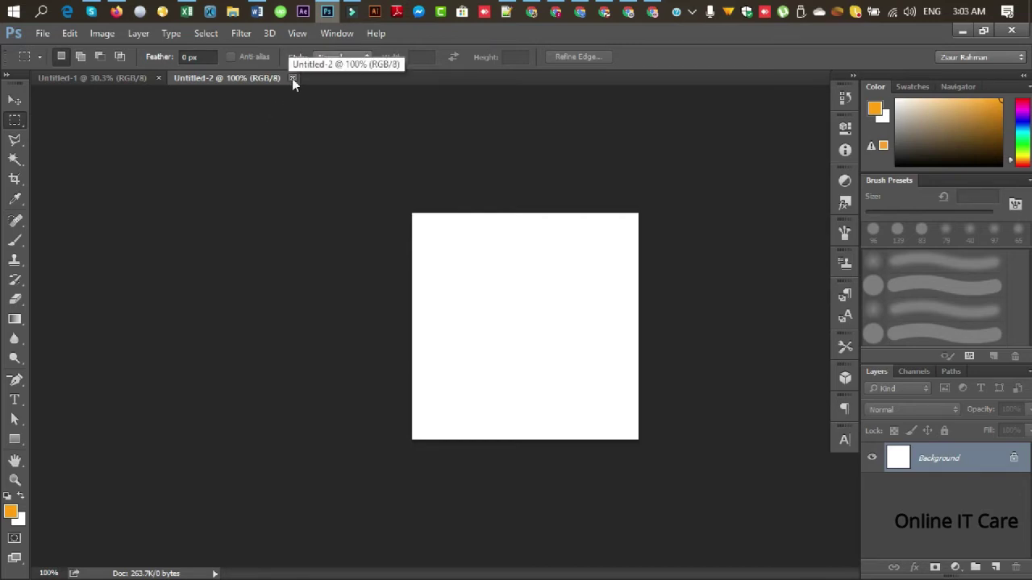
click(42, 33)
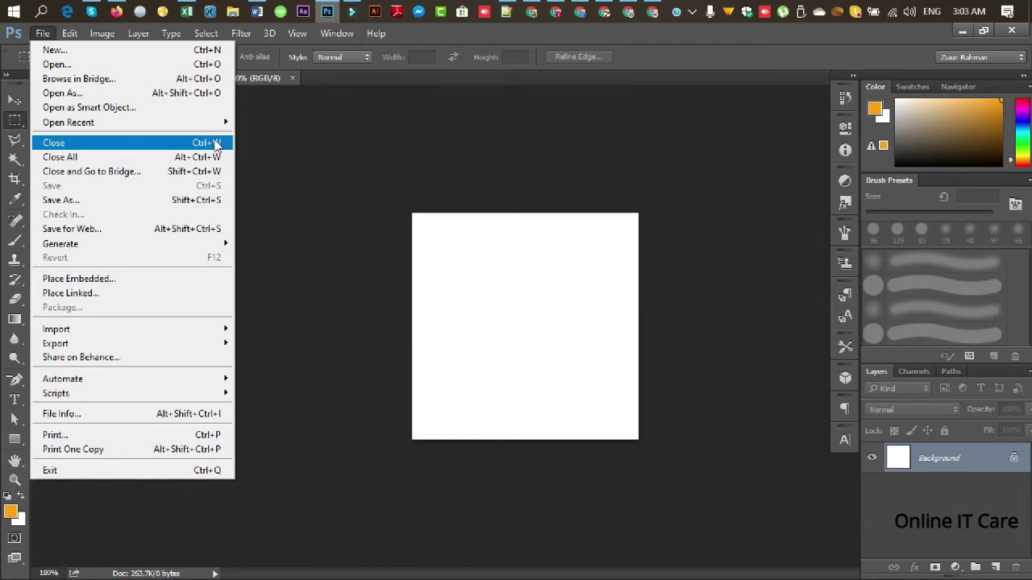
click(290, 155)
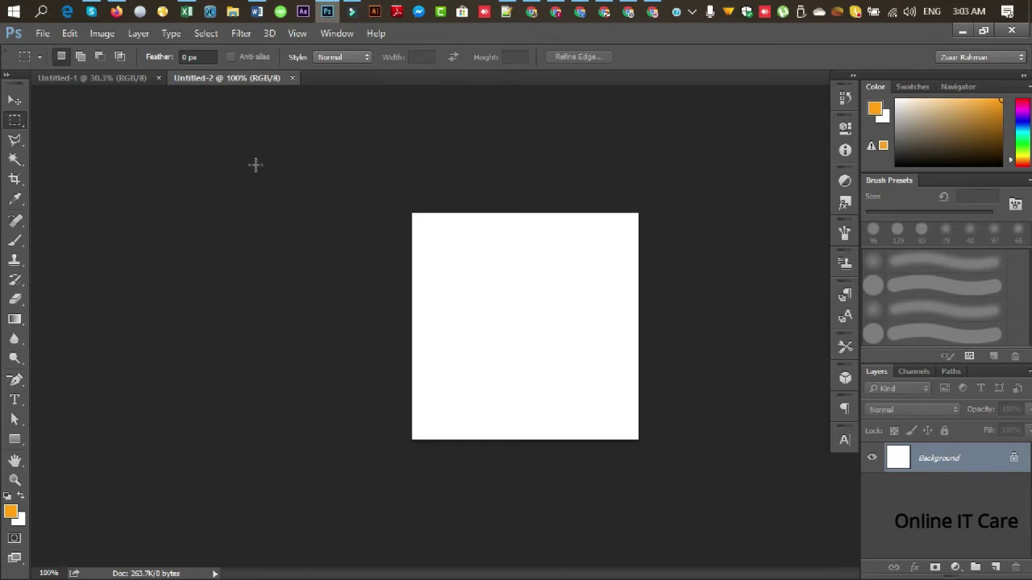
click(114, 78)
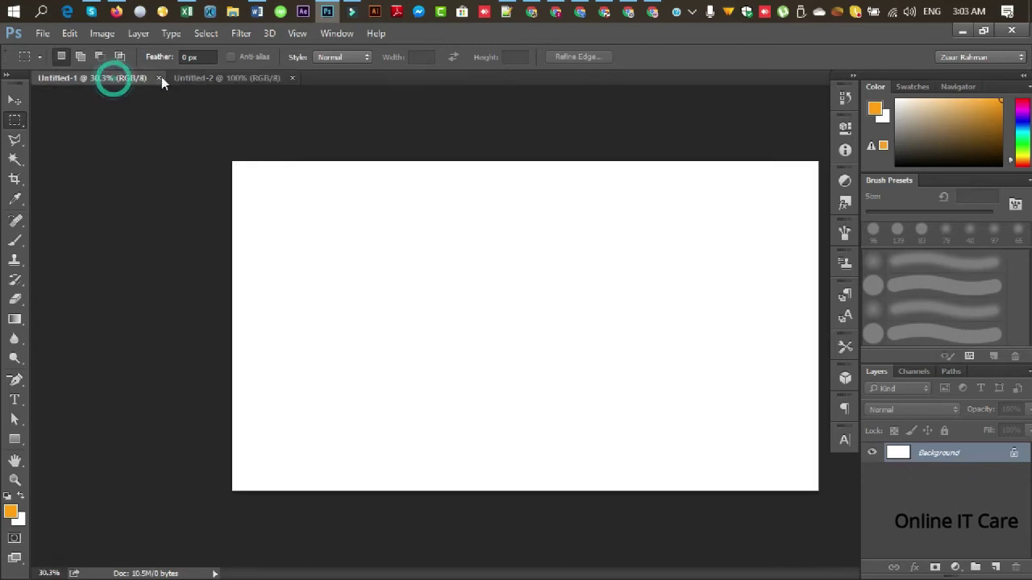
click(235, 79)
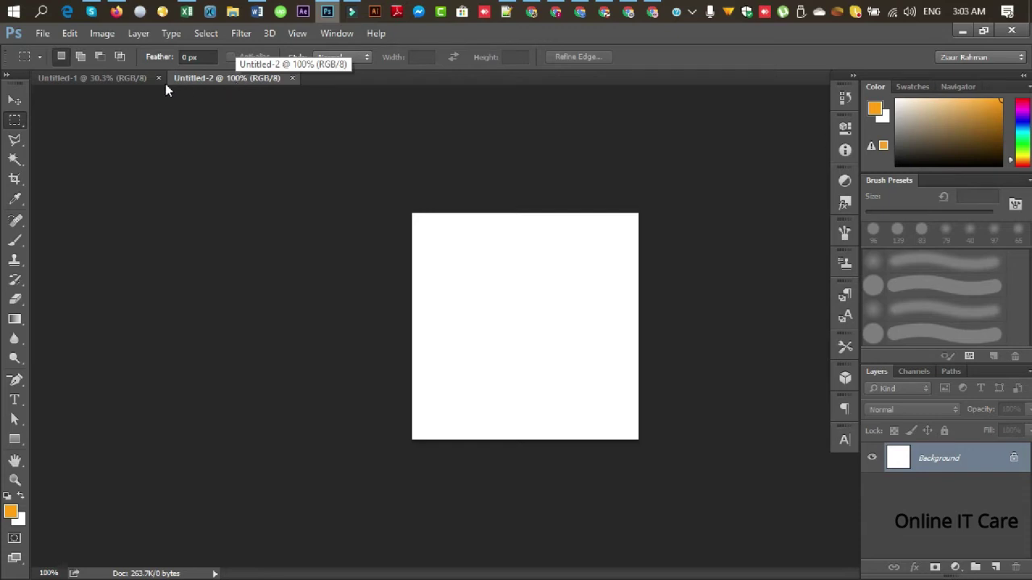
click(37, 36)
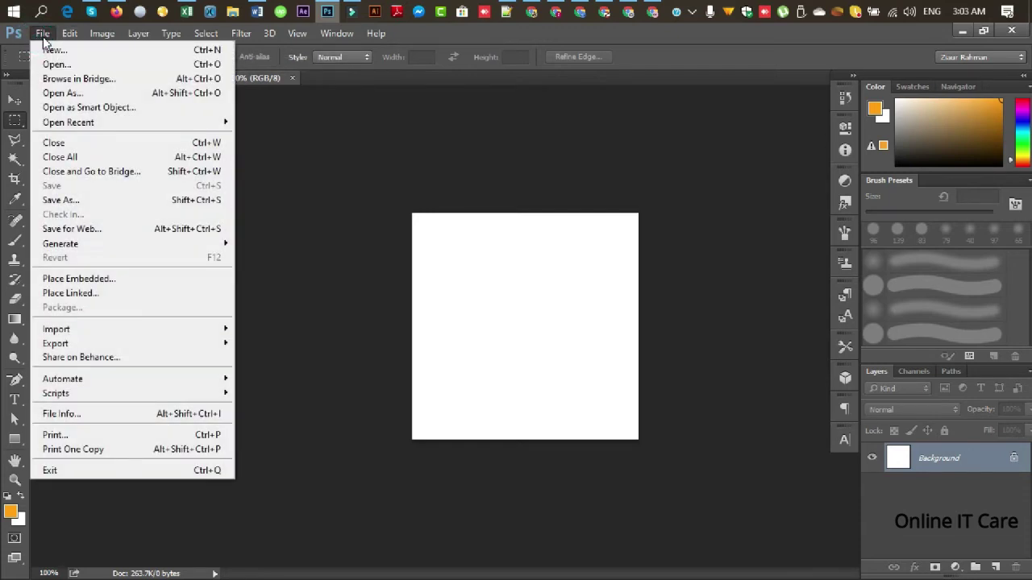
click(133, 160)
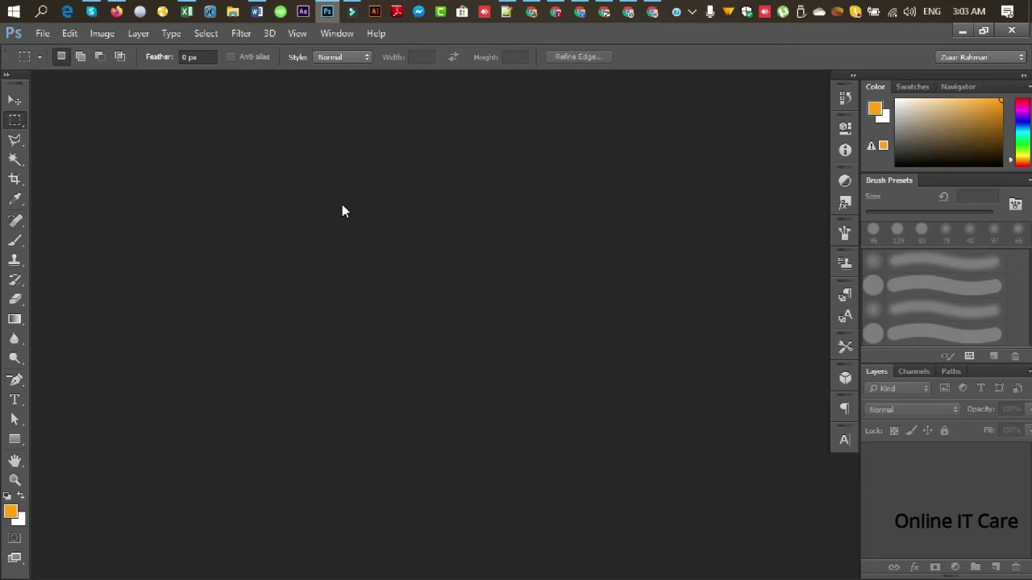
Create a new blank document with the YouTube preset (2560×1440)
click(42, 35)
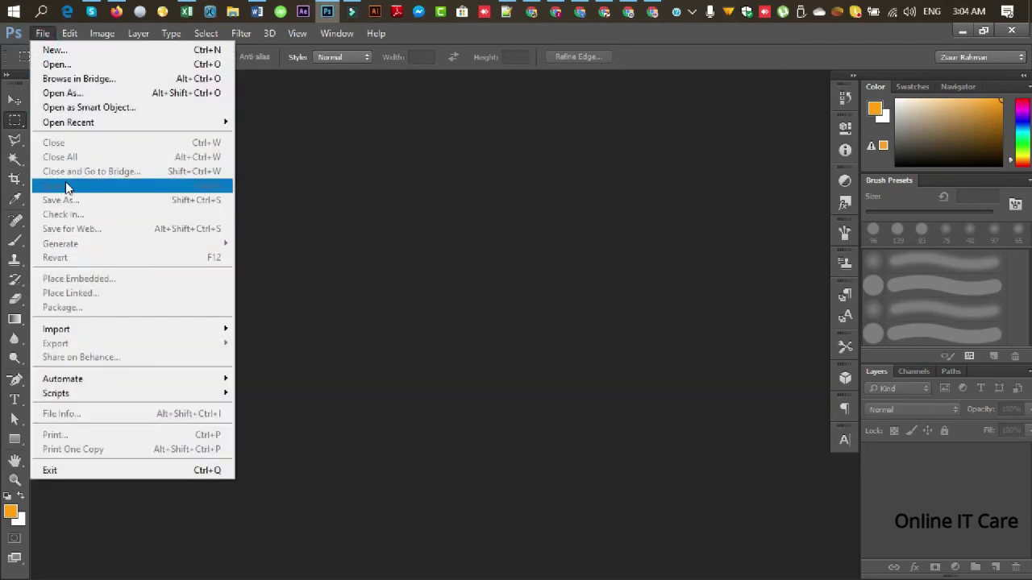
click(52, 51)
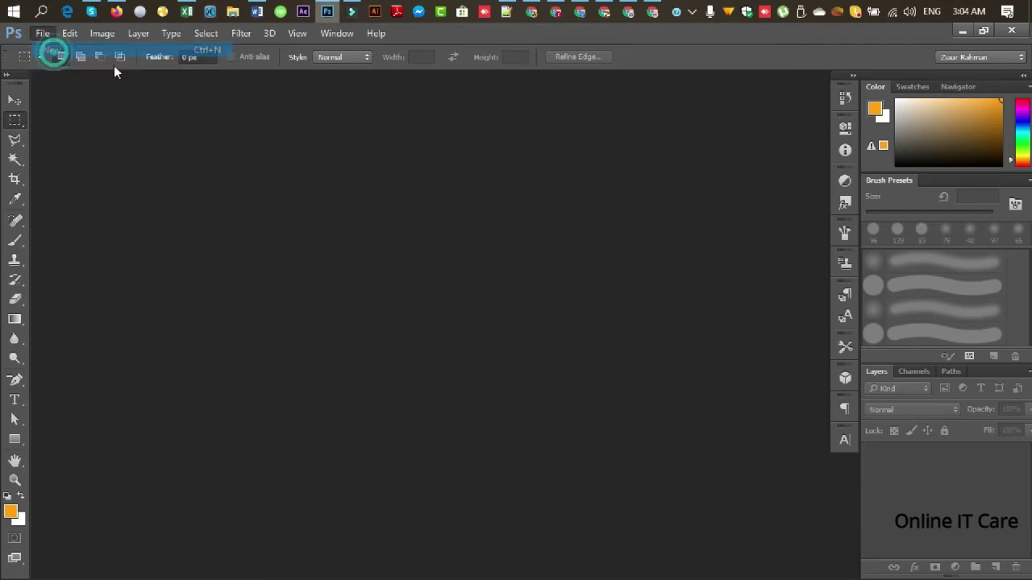
click(431, 208)
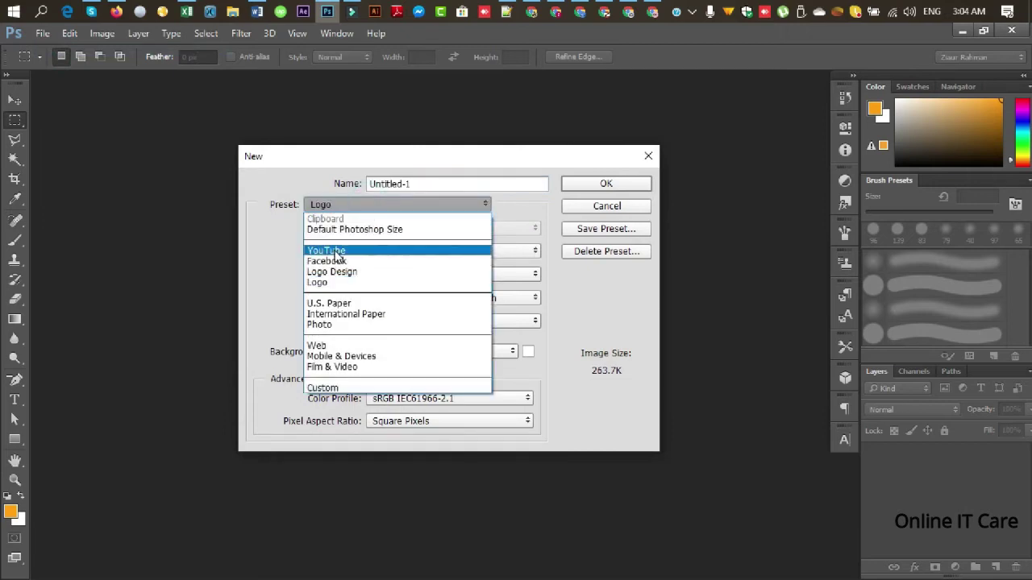
click(331, 243)
click(608, 185)
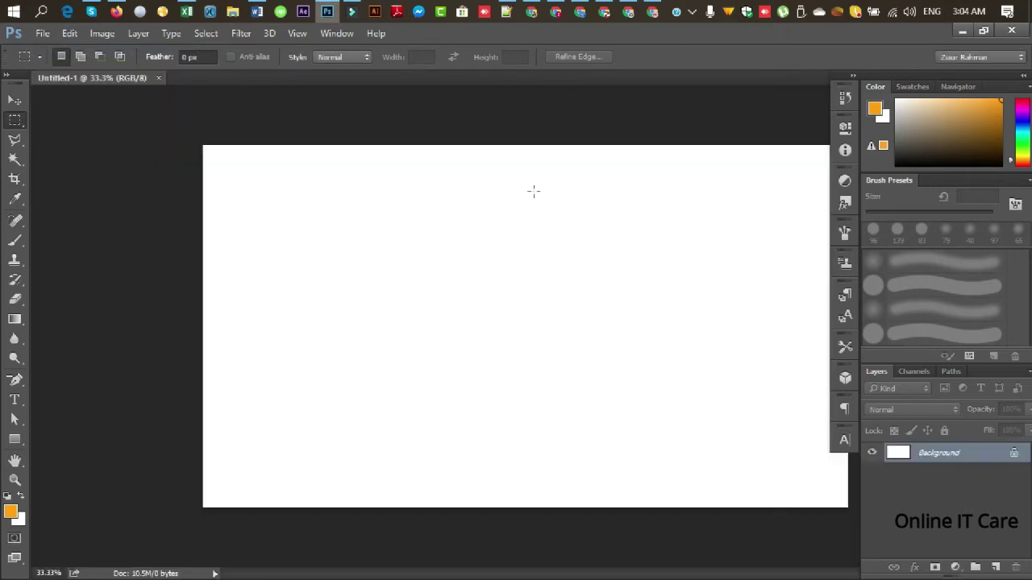
Zoom out and draw a large rectangular selection inside the canvas
scroll(500, 337, down, 1)
scroll(530, 330, down, 1)
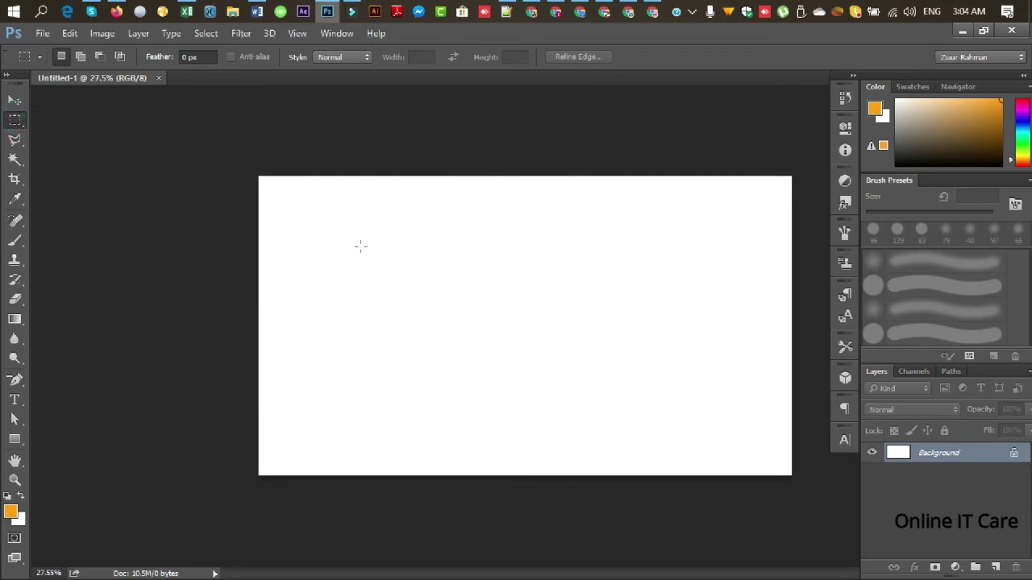
drag(311, 217, 751, 415)
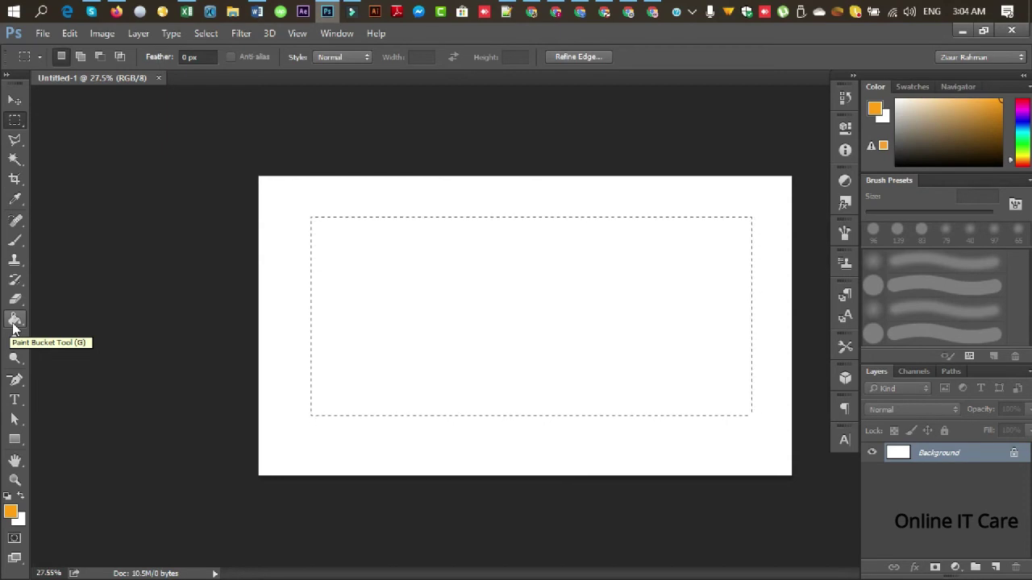
Fill the rectangular selection with bright green #7fff18 using the Paint Bucket
click(13, 326)
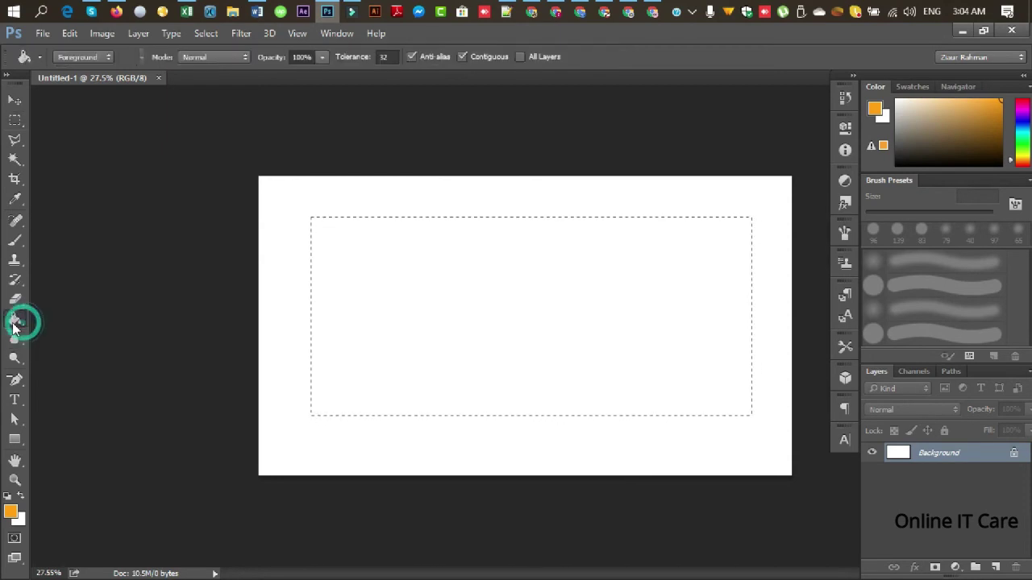
click(11, 513)
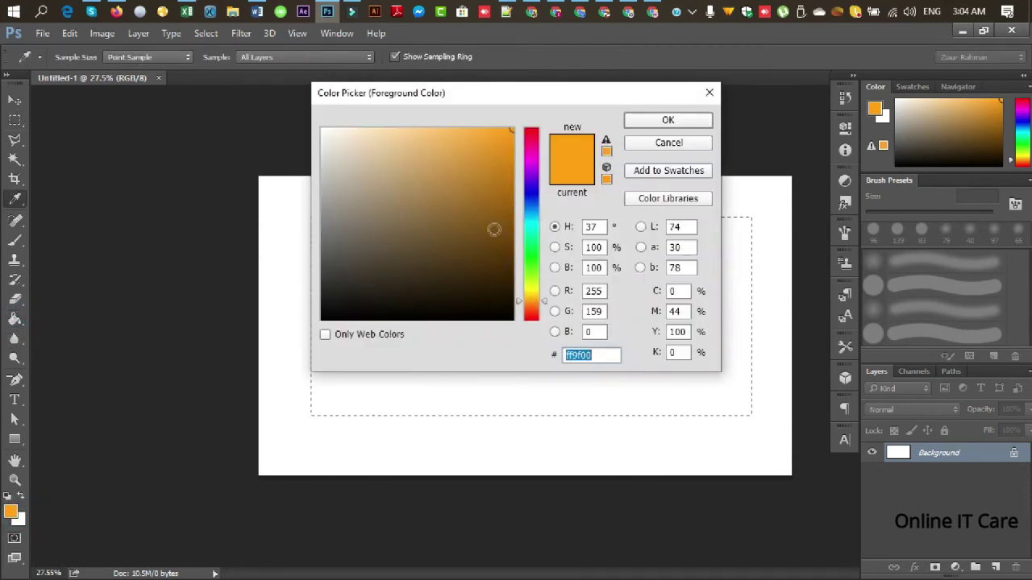
drag(532, 300, 533, 271)
click(496, 116)
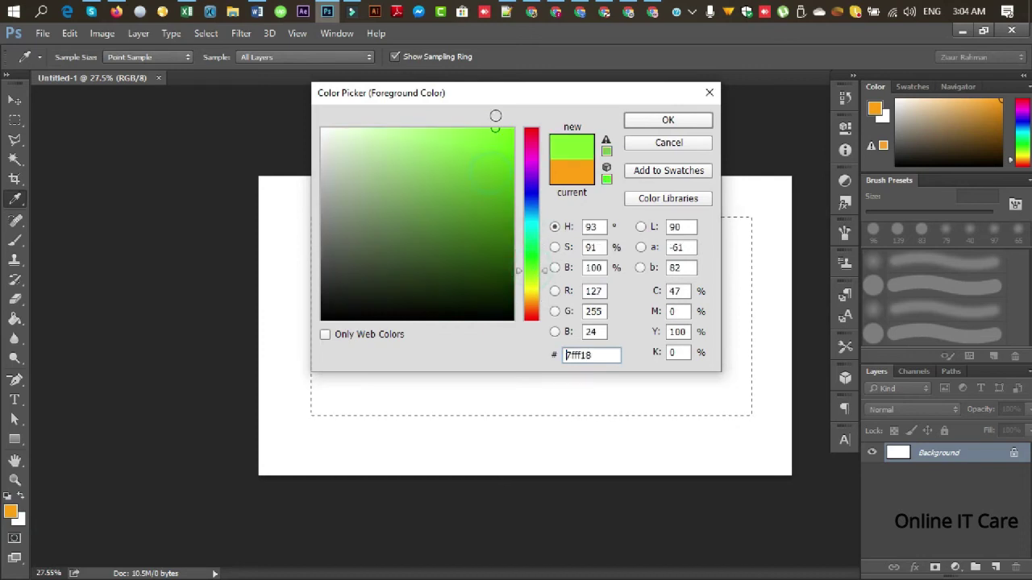
click(668, 119)
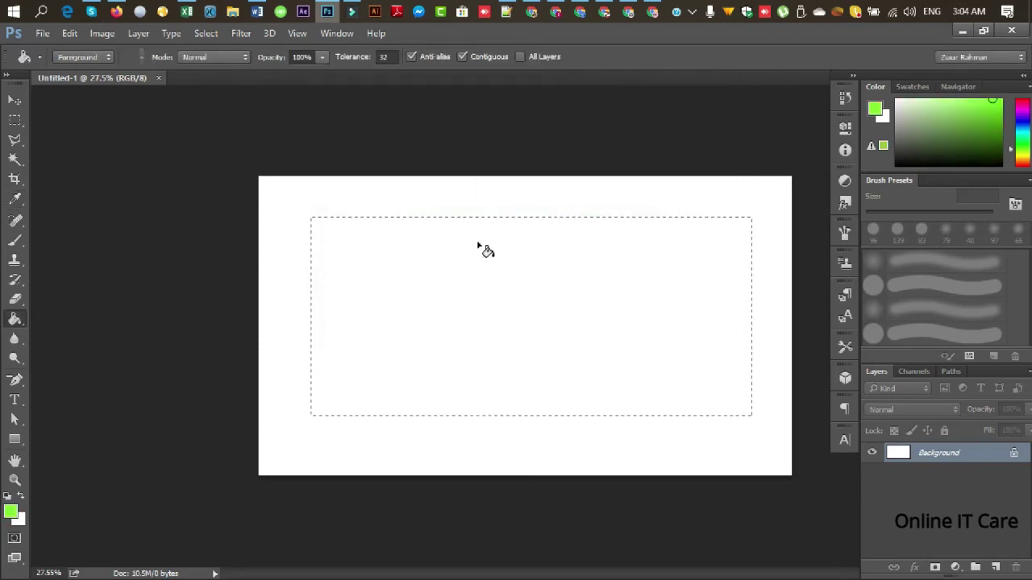
click(477, 243)
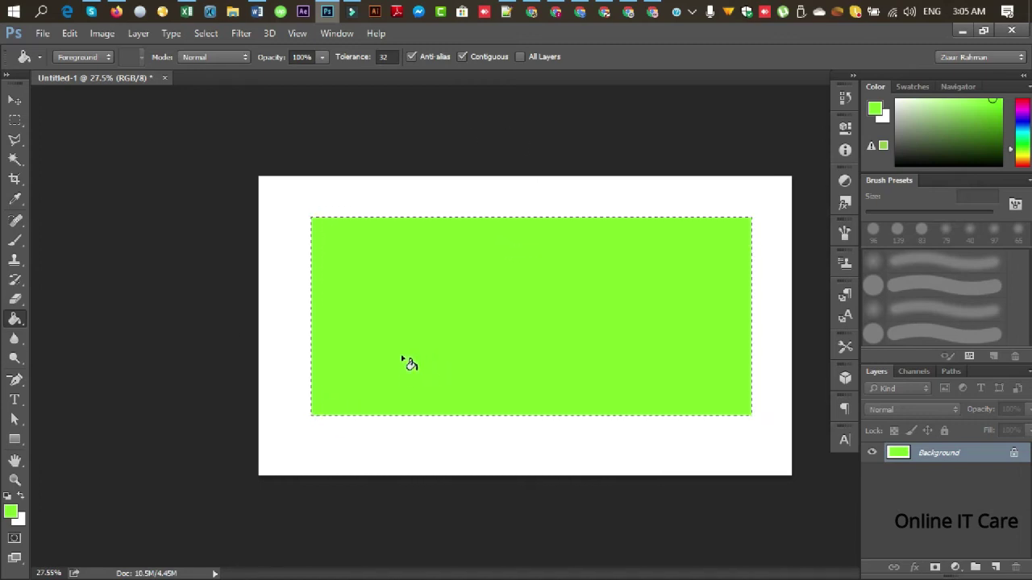
click(15, 121)
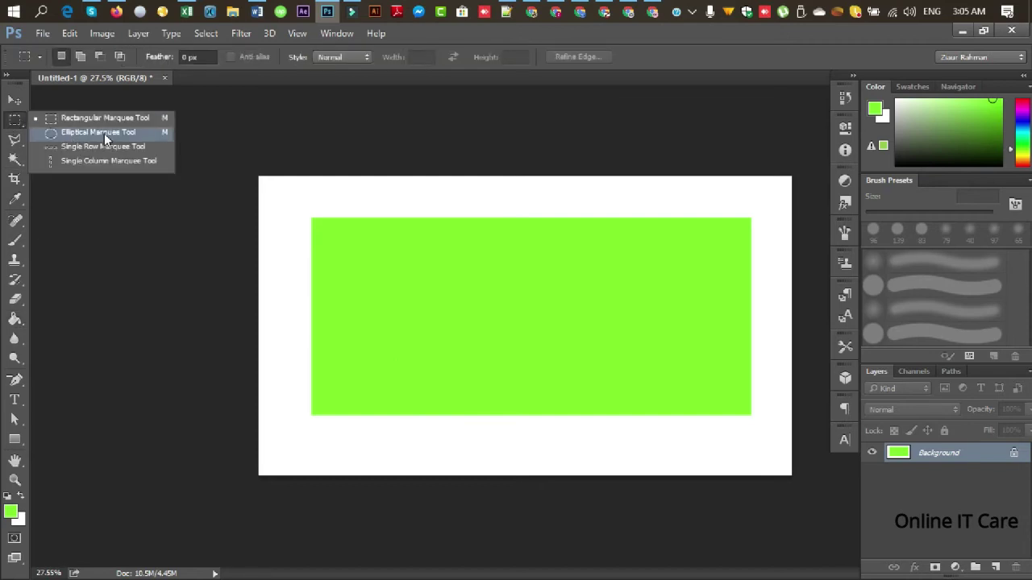
Draw a circular selection centred on the green rectangle
click(100, 133)
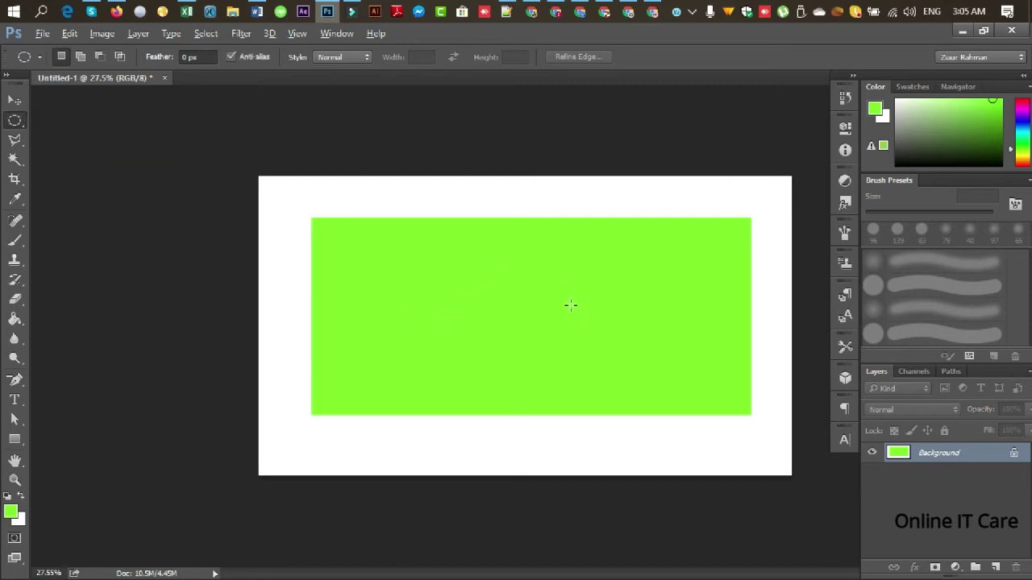
drag(590, 301, 699, 353)
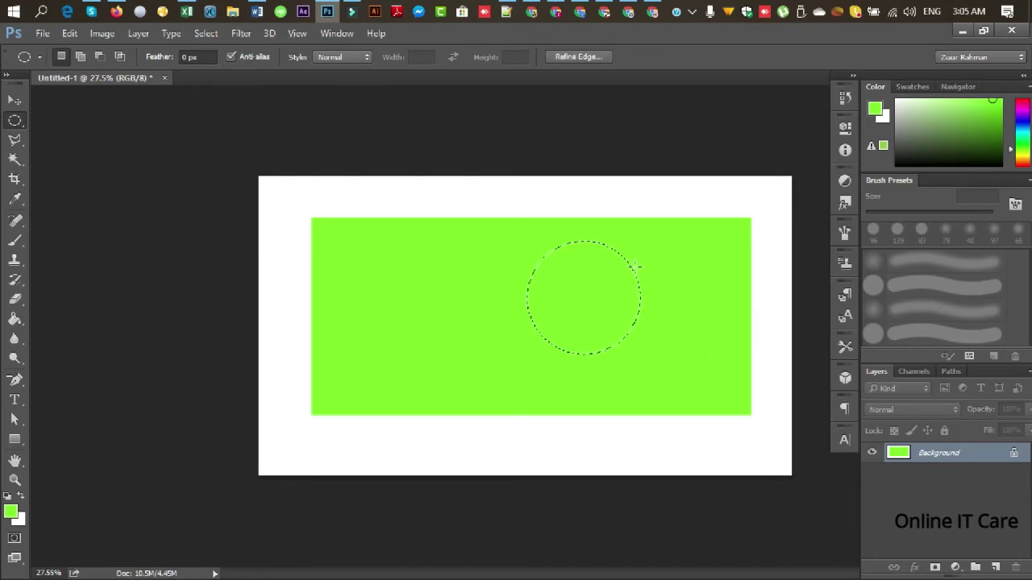
mouse_move(622, 267)
mouse_down()
mouse_move(625, 290)
mouse_move(607, 282)
mouse_up()
Fill the circle selection with pure red ff0000
click(14, 318)
click(11, 512)
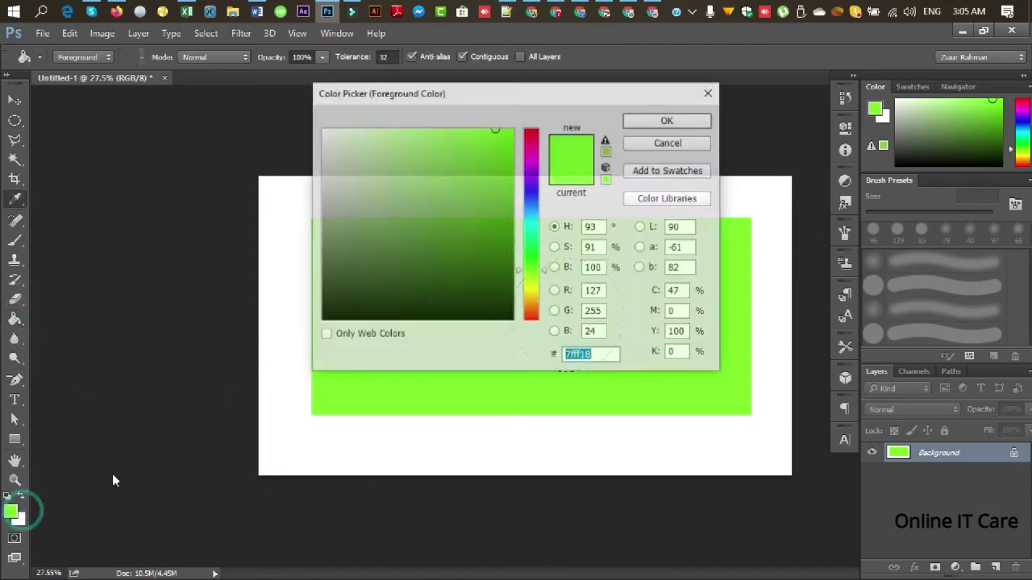
drag(534, 207, 524, 128)
click(504, 154)
click(513, 129)
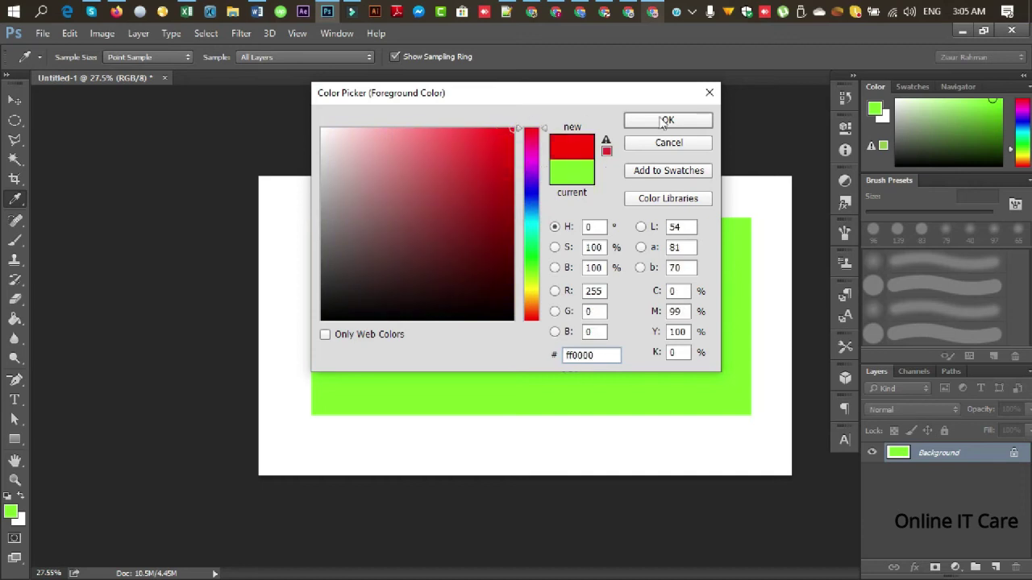
click(667, 119)
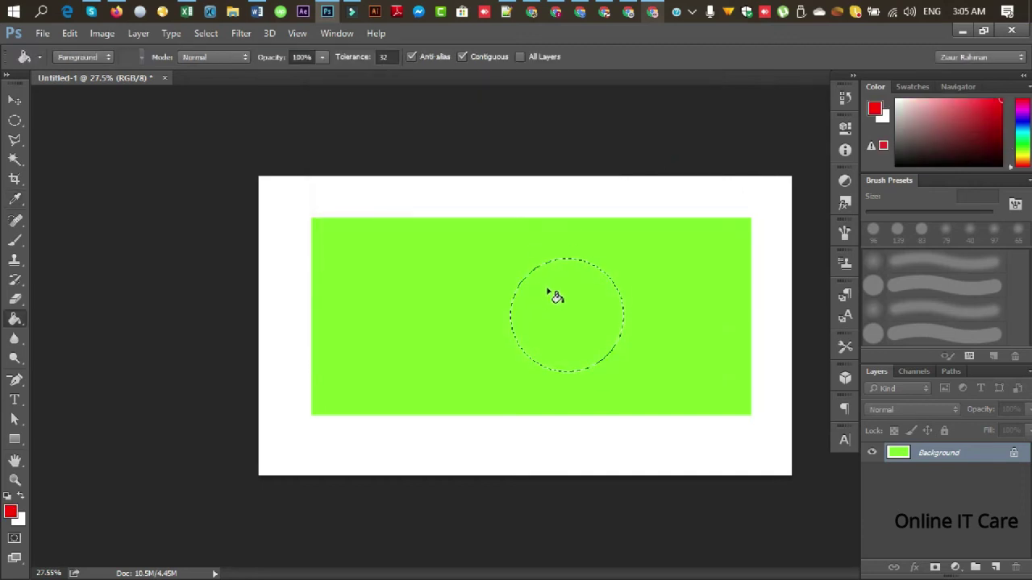
click(551, 298)
Deselect the circle and try moving it, dismissing the locked-layer warning
click(13, 101)
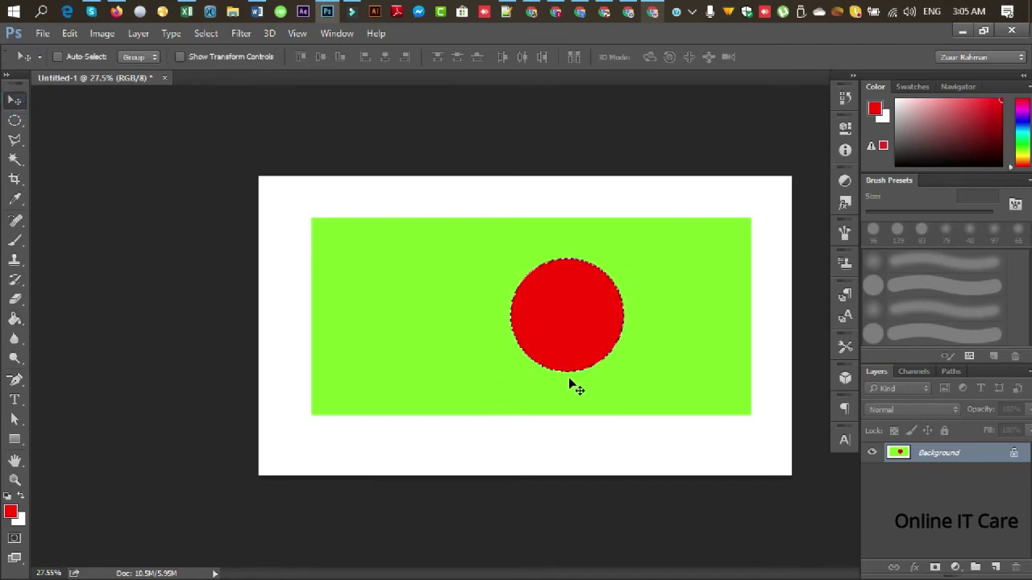
key(ctrl+d)
drag(567, 312, 573, 322)
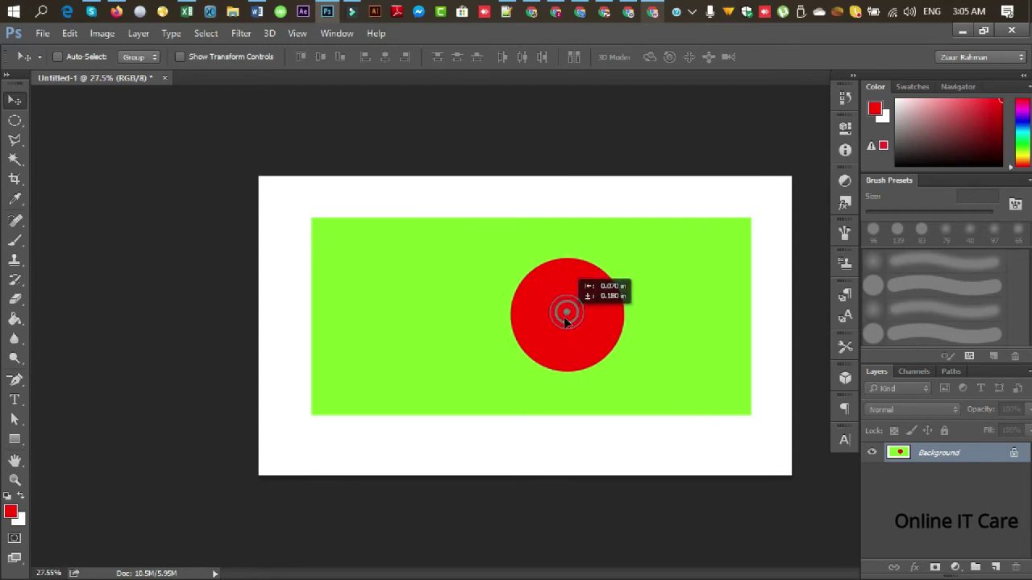
click(519, 250)
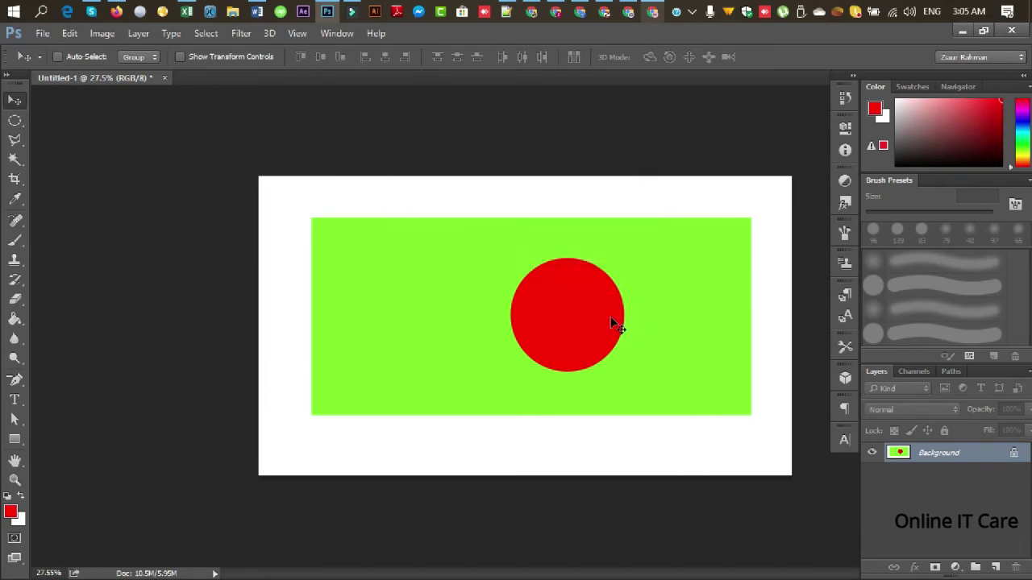
click(43, 33)
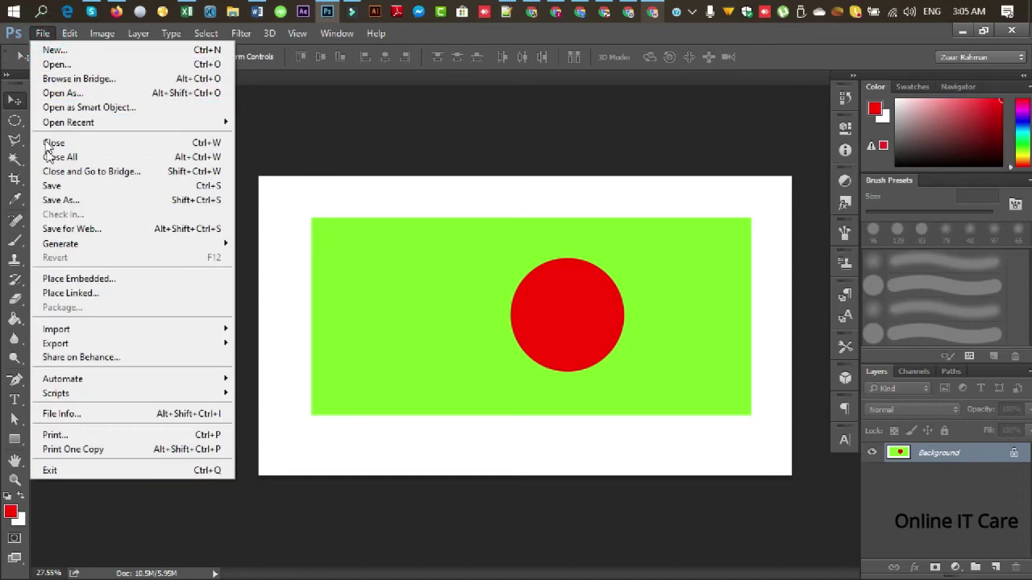
Save the flag as Bangladesh.jpg, accepting the default JPEG options
click(54, 186)
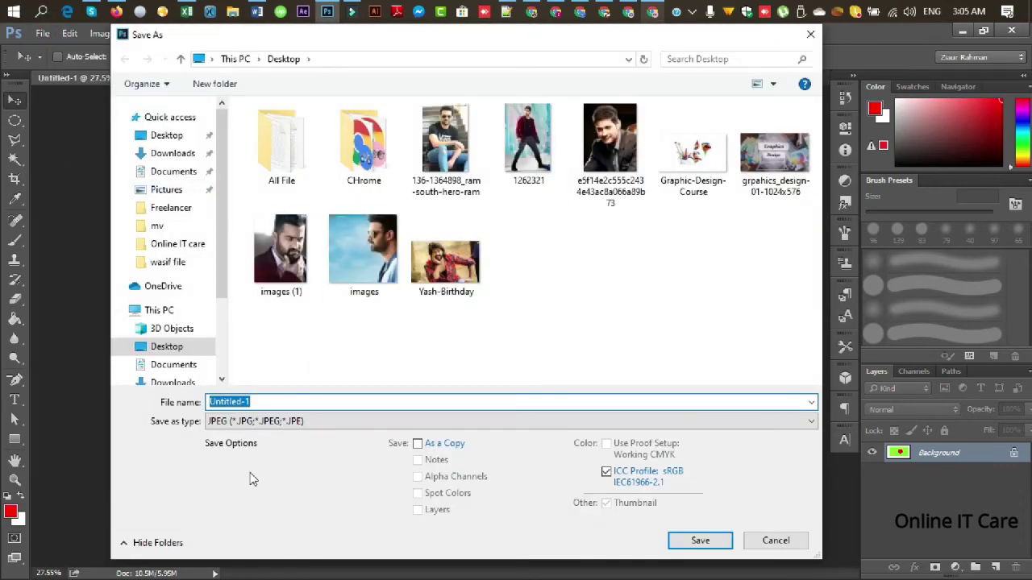
text(Banglade)
text(sh)
click(714, 542)
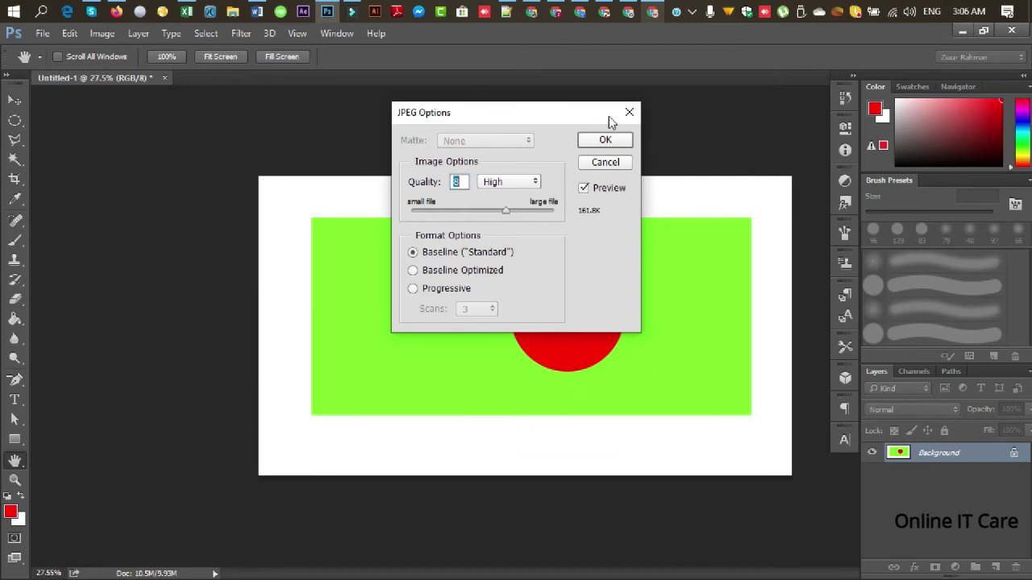
click(607, 140)
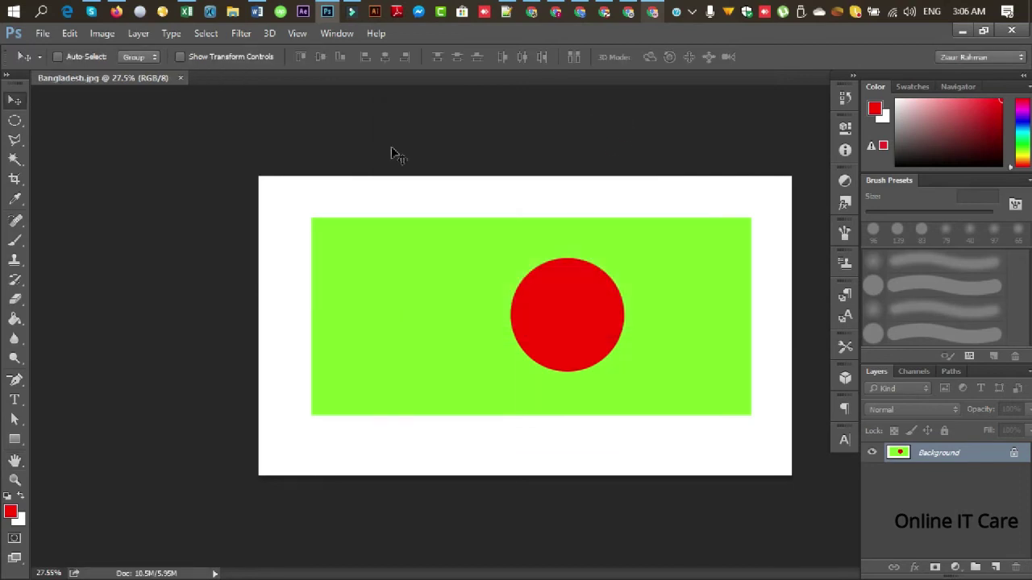
Close the Bangladesh.jpg document, minimizing and restoring Photoshop to view the desktop
click(962, 29)
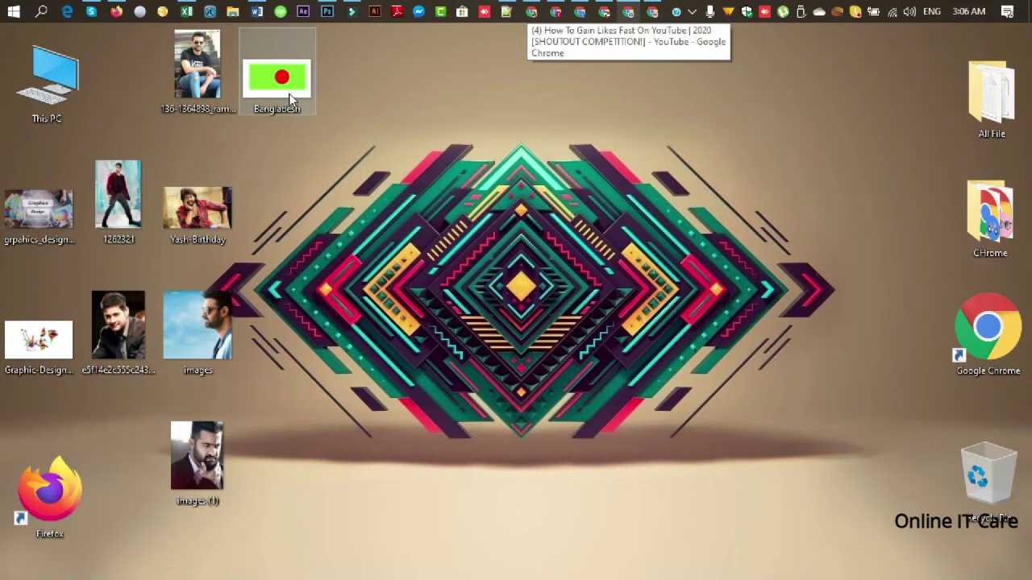
click(329, 13)
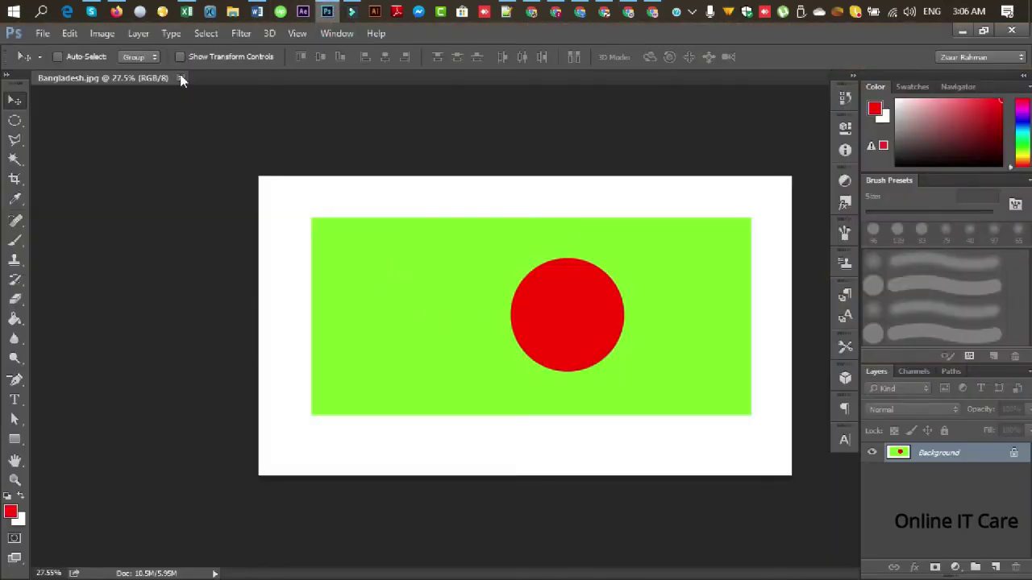
click(180, 78)
click(44, 34)
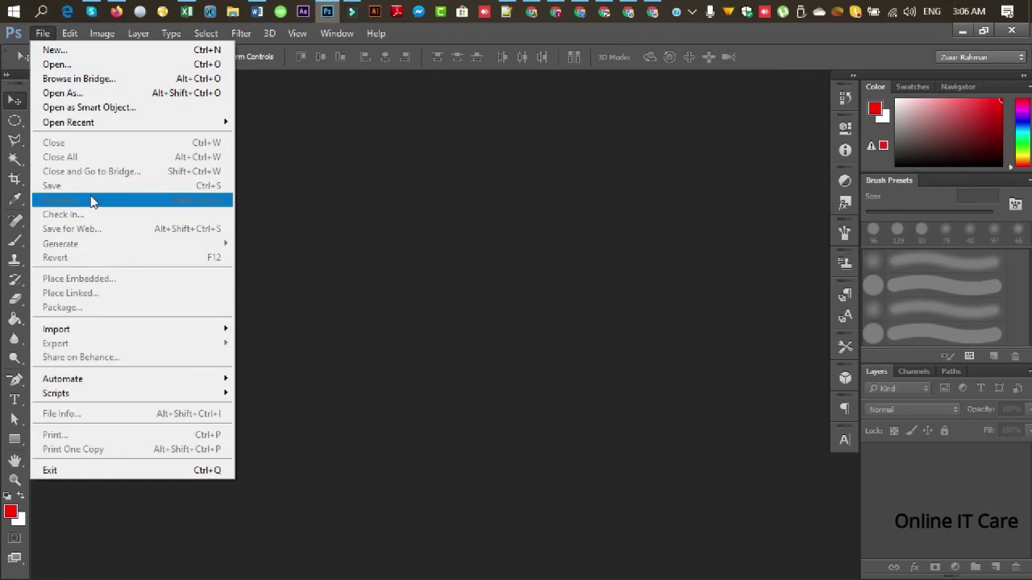
click(960, 29)
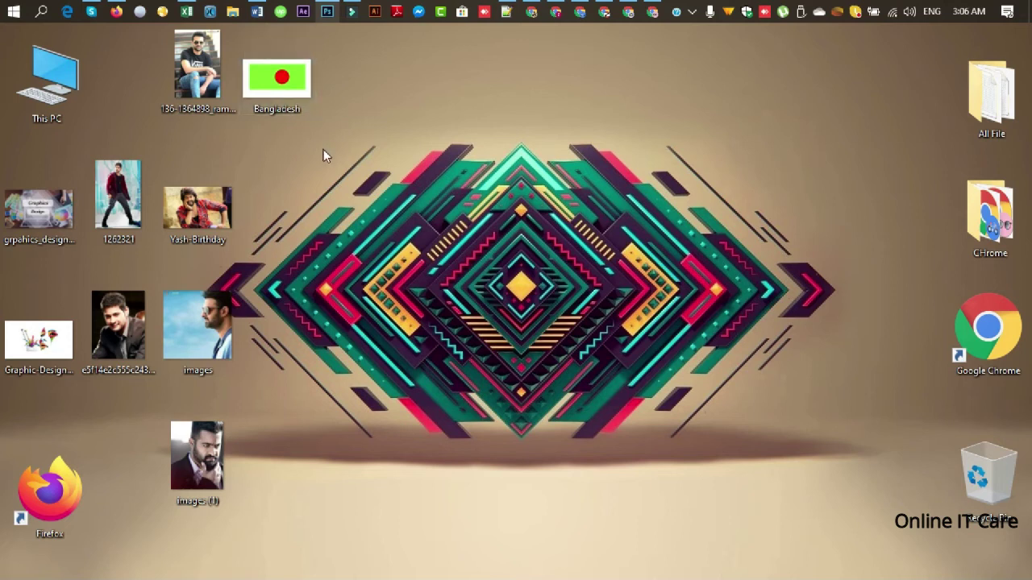
click(326, 12)
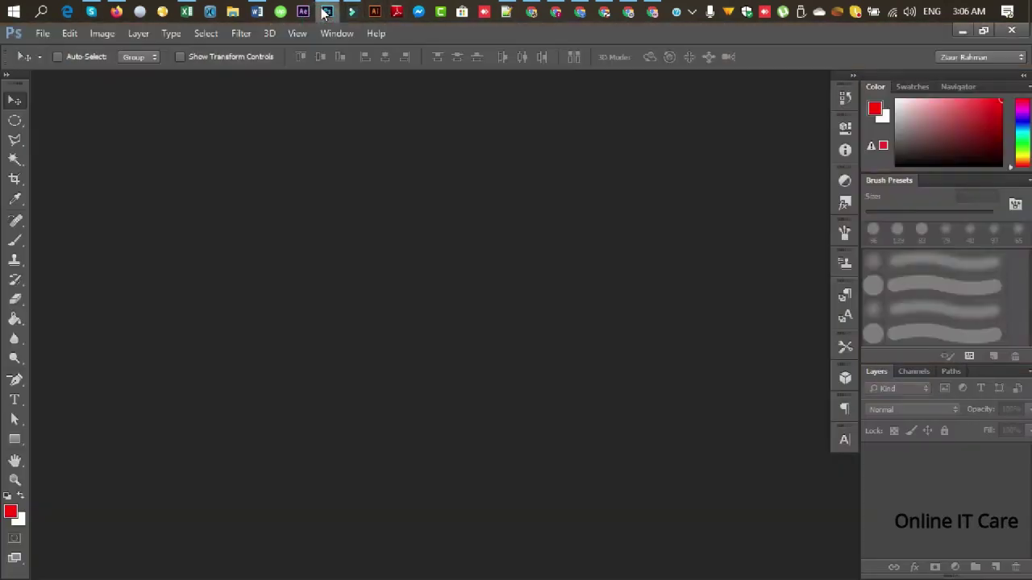
click(41, 34)
Reopen the Bangladesh image from the Desktop
click(50, 64)
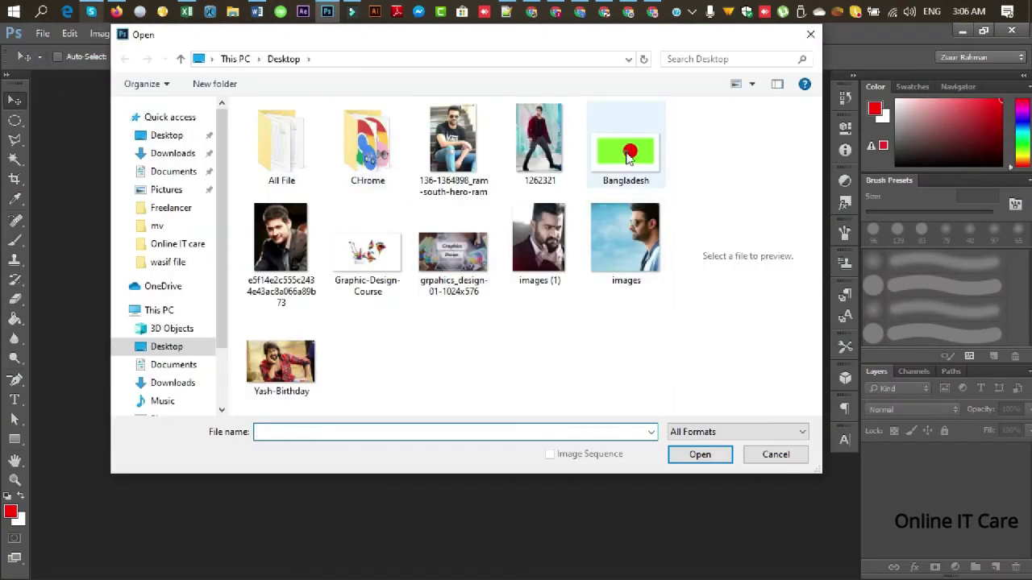
click(625, 150)
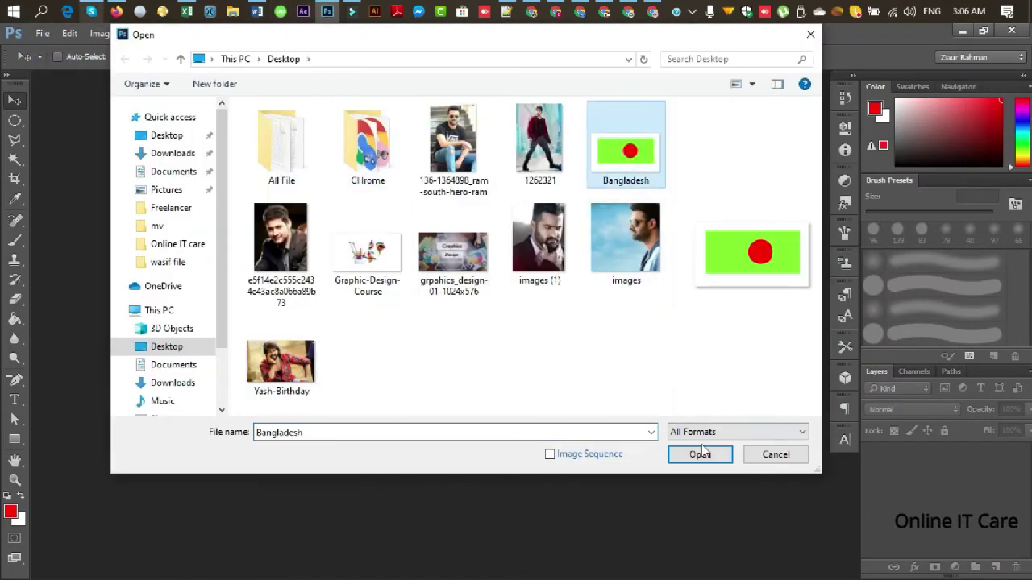
click(699, 454)
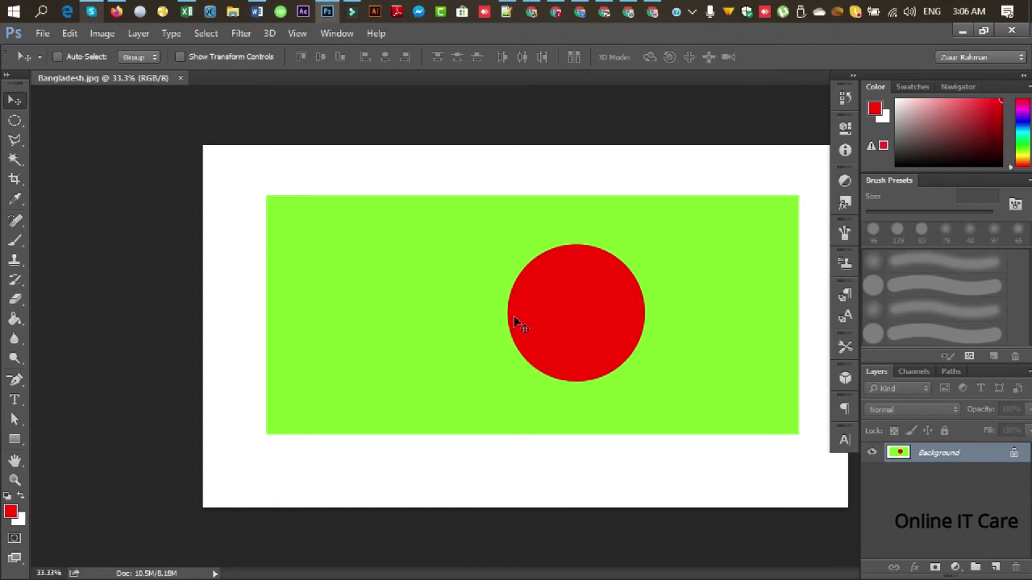
Save As the flag in Photoshop (*.PSD) format as Bangladesh.psd
click(42, 33)
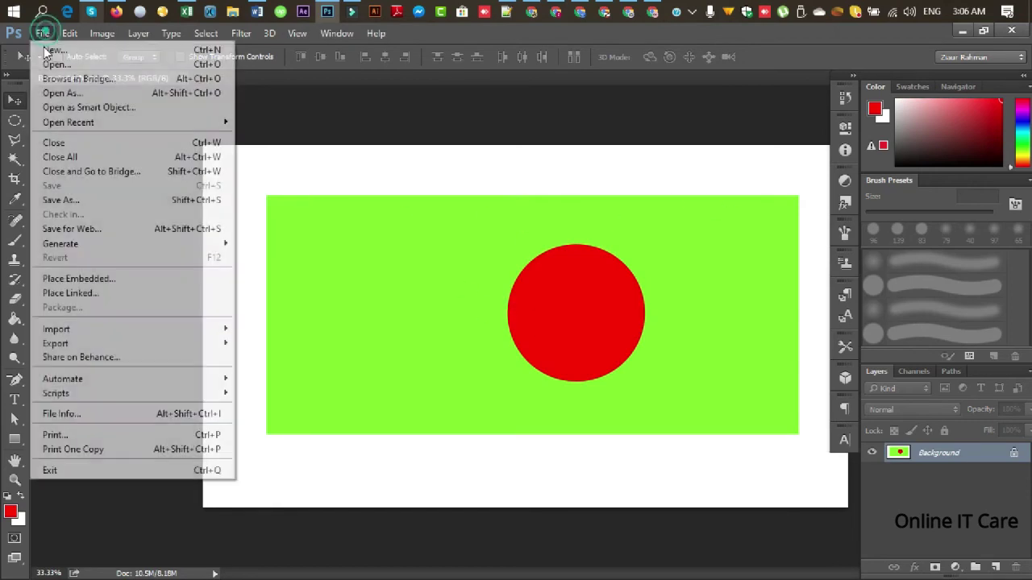
click(95, 200)
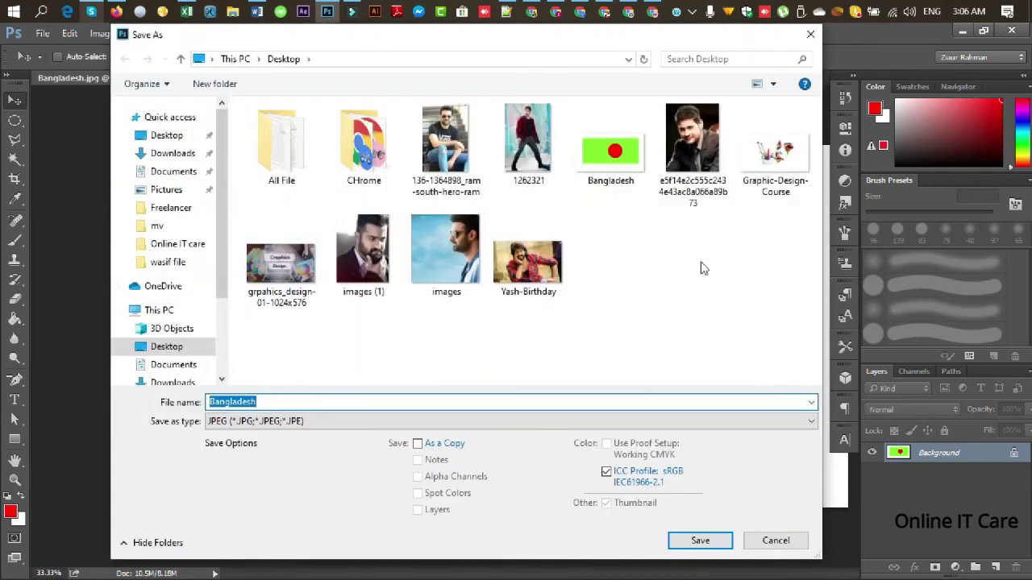
click(345, 429)
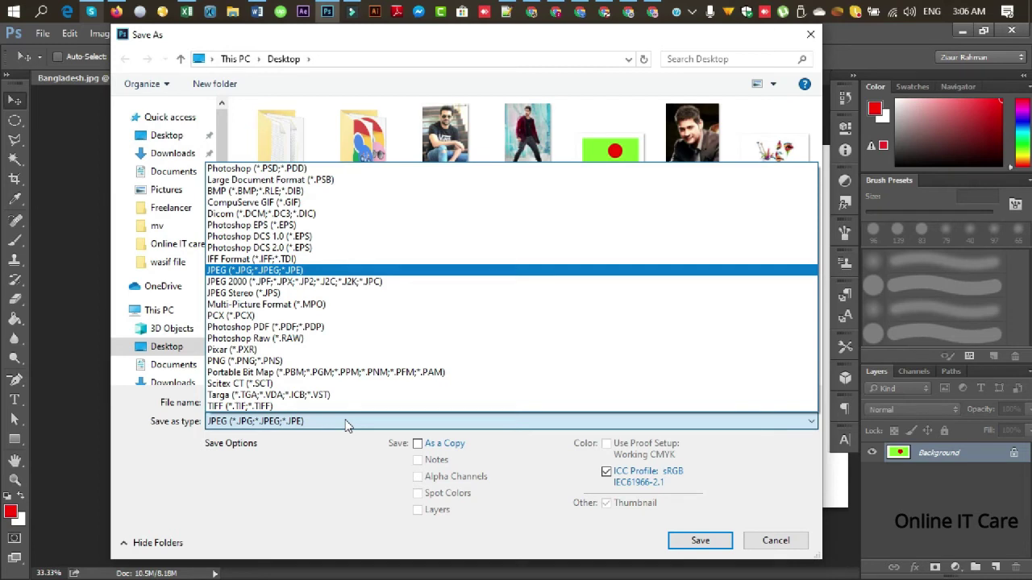
click(297, 171)
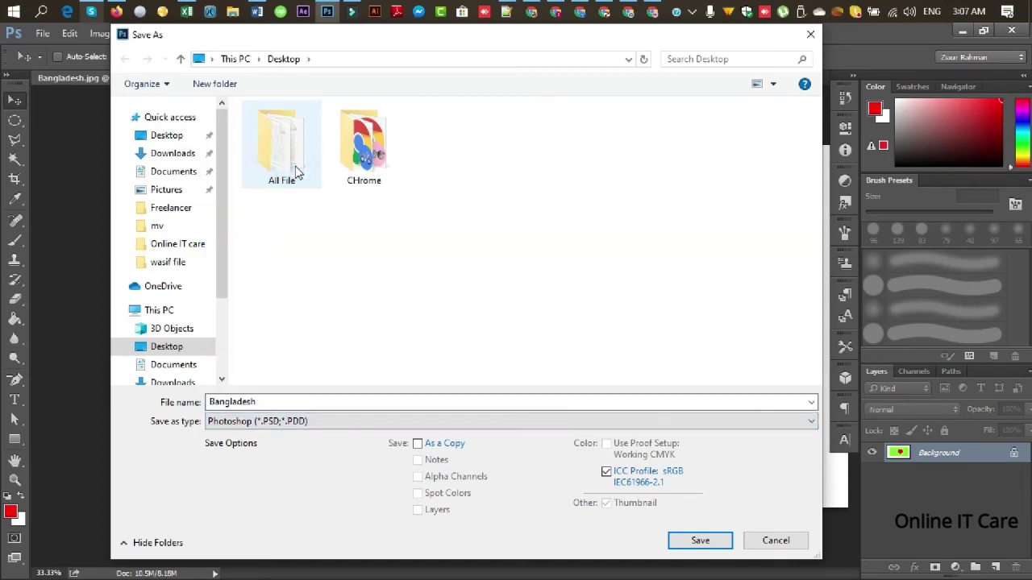
click(699, 542)
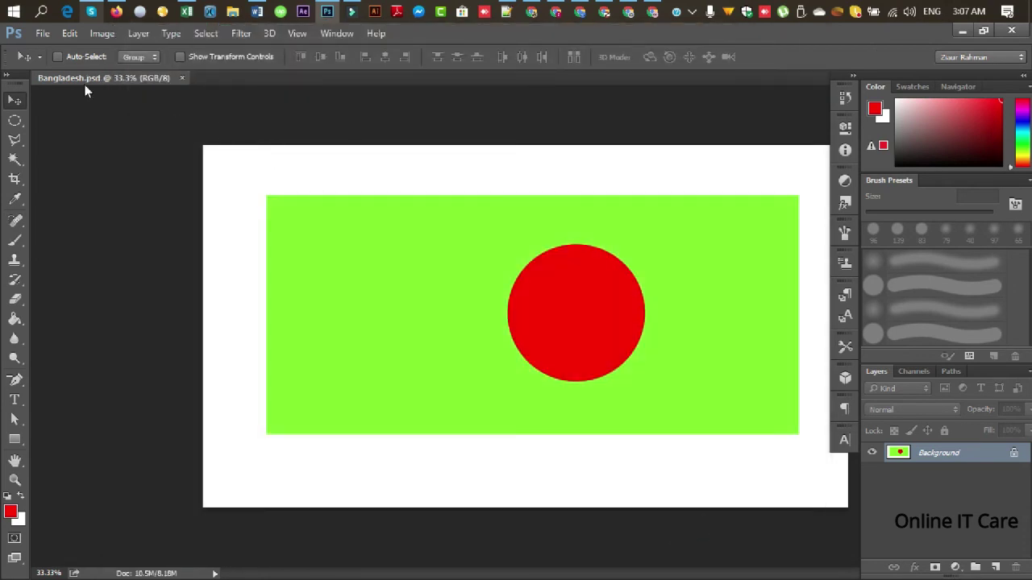
Check the desktop for both Bangladesh JPEG and PSD files, then restore Photoshop
click(966, 29)
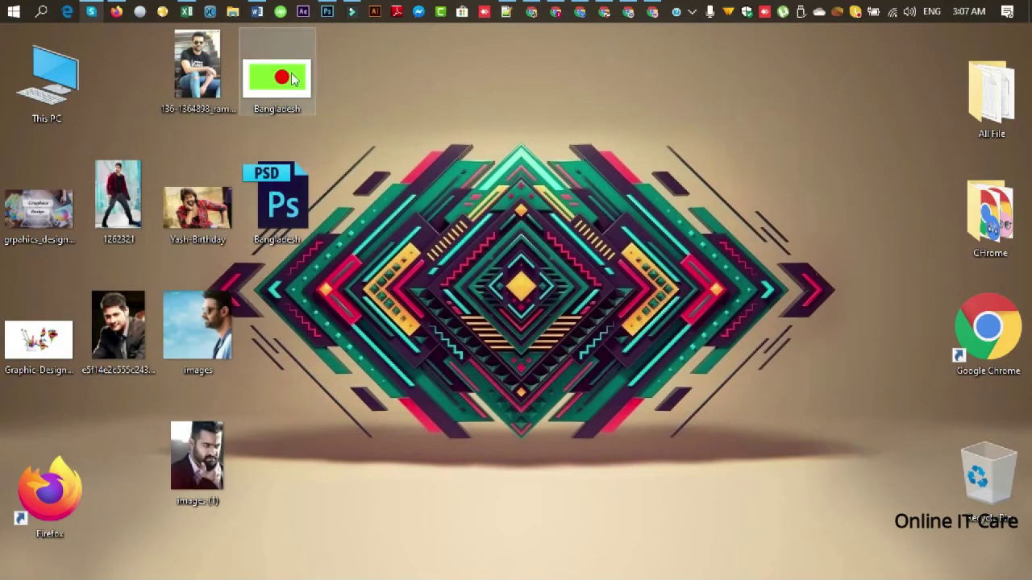
drag(241, 234, 345, 28)
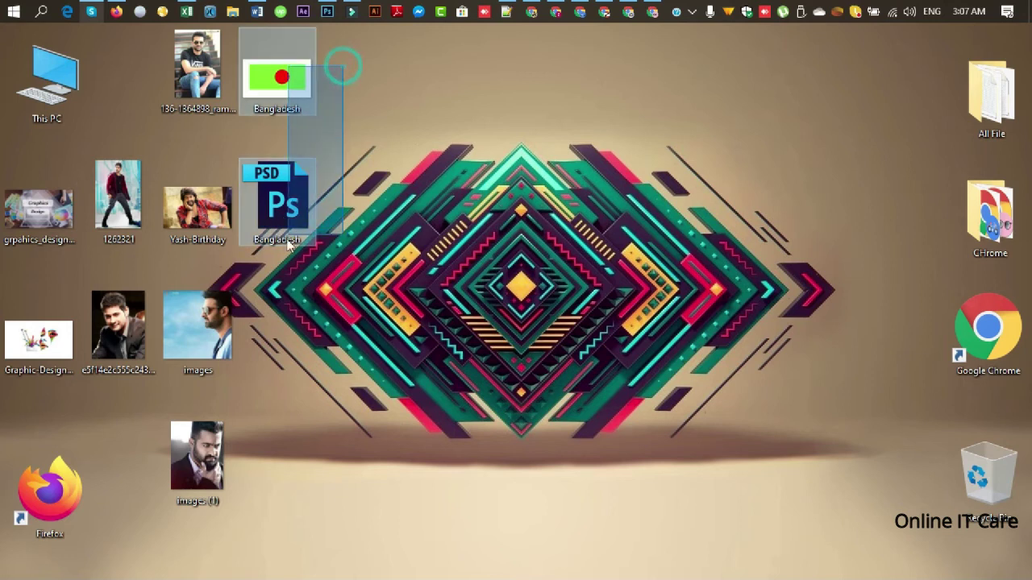
click(368, 198)
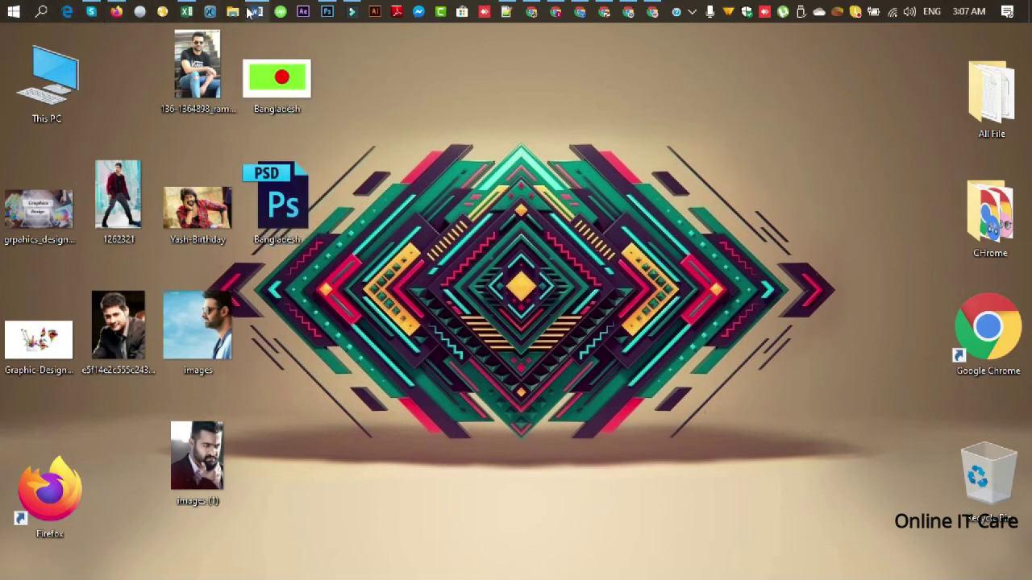
click(328, 11)
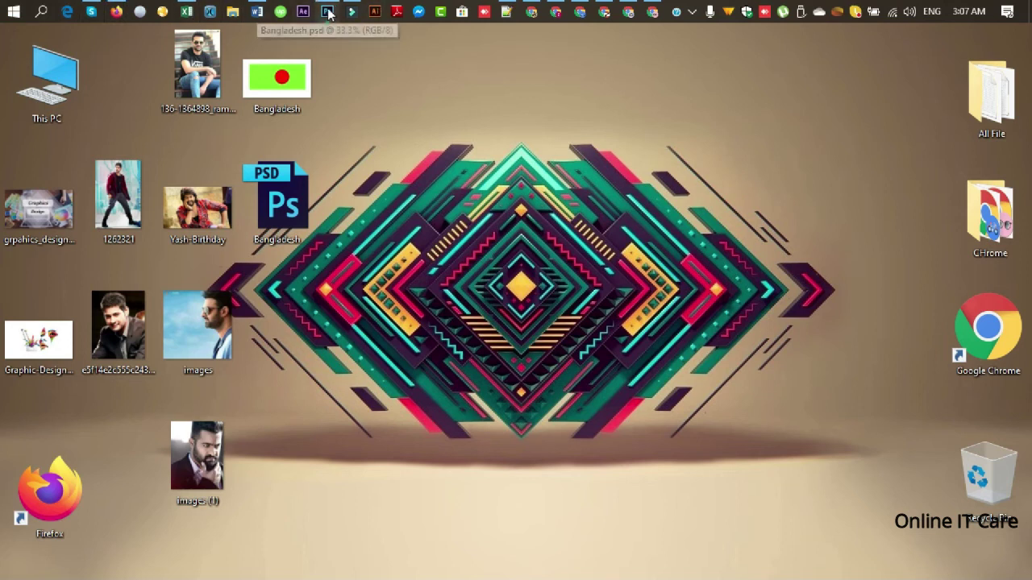
click(42, 33)
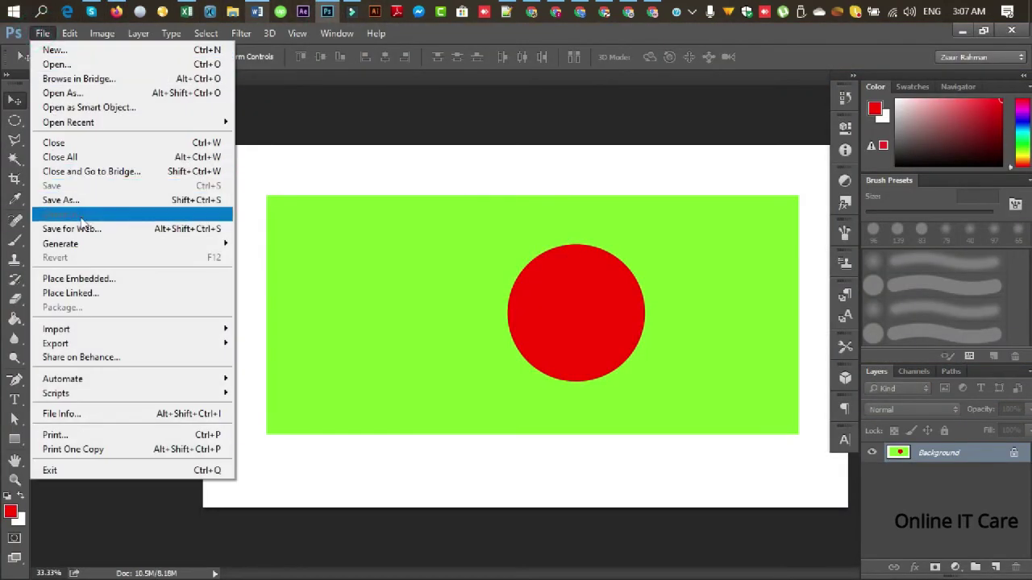
Open Save for Web and pan the preview to inspect the red circle
click(109, 229)
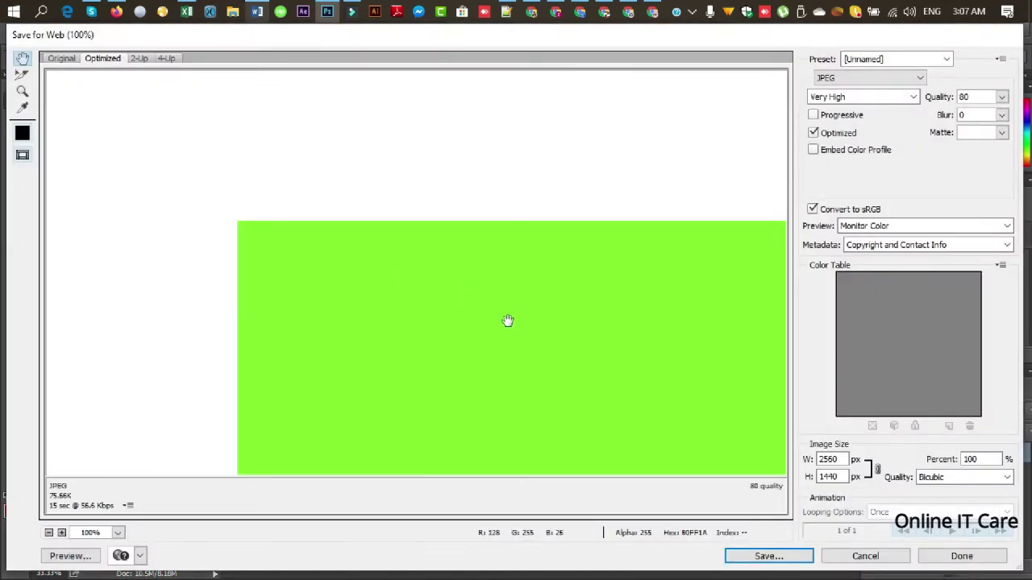
mouse_move(507, 320)
mouse_down()
mouse_move(355, 242)
mouse_move(157, 184)
mouse_up()
drag(557, 225, 223, 202)
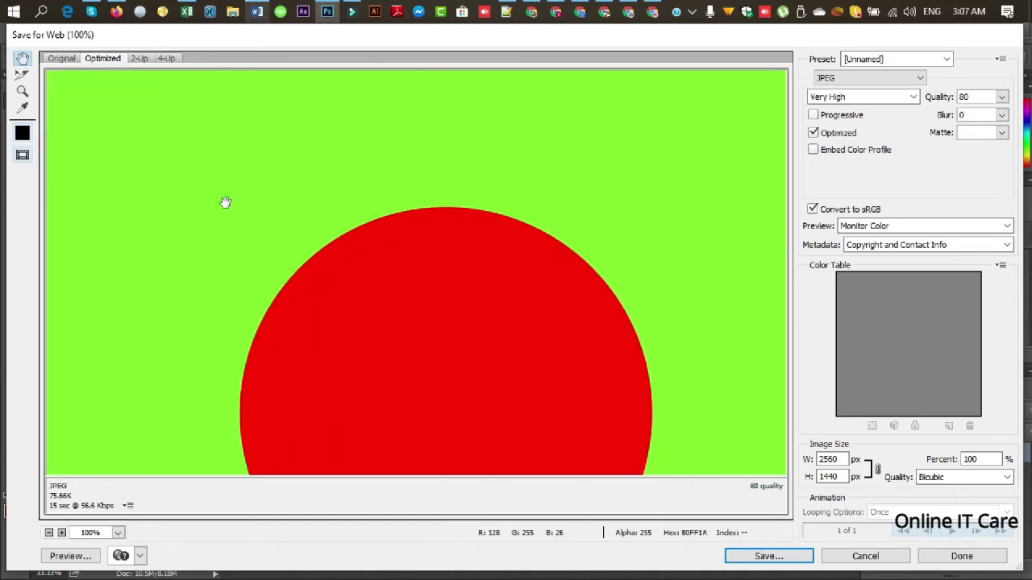
mouse_move(511, 272)
mouse_down()
mouse_move(387, 137)
mouse_move(358, 143)
mouse_up()
drag(479, 283, 288, 282)
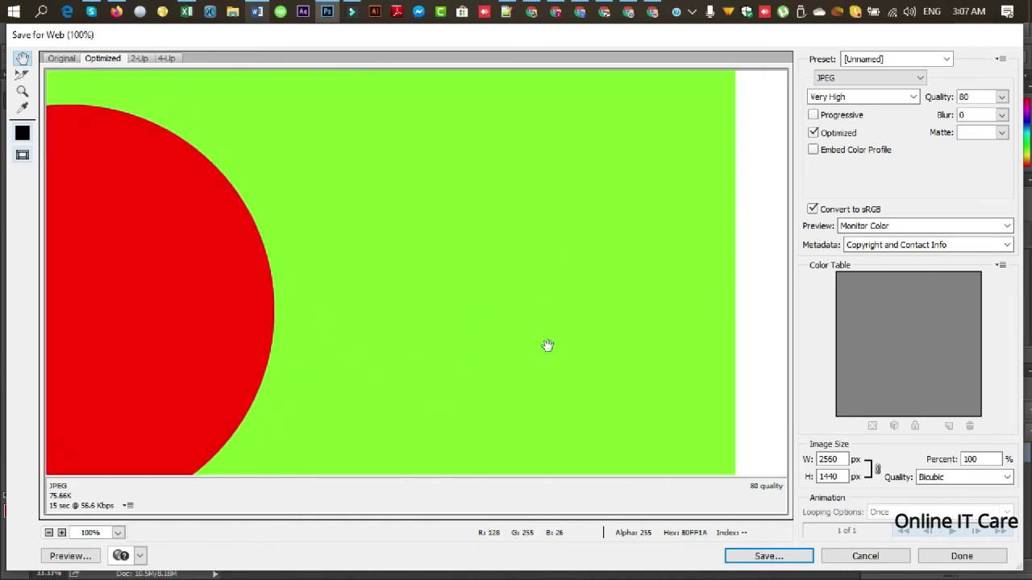
drag(410, 207, 531, 245)
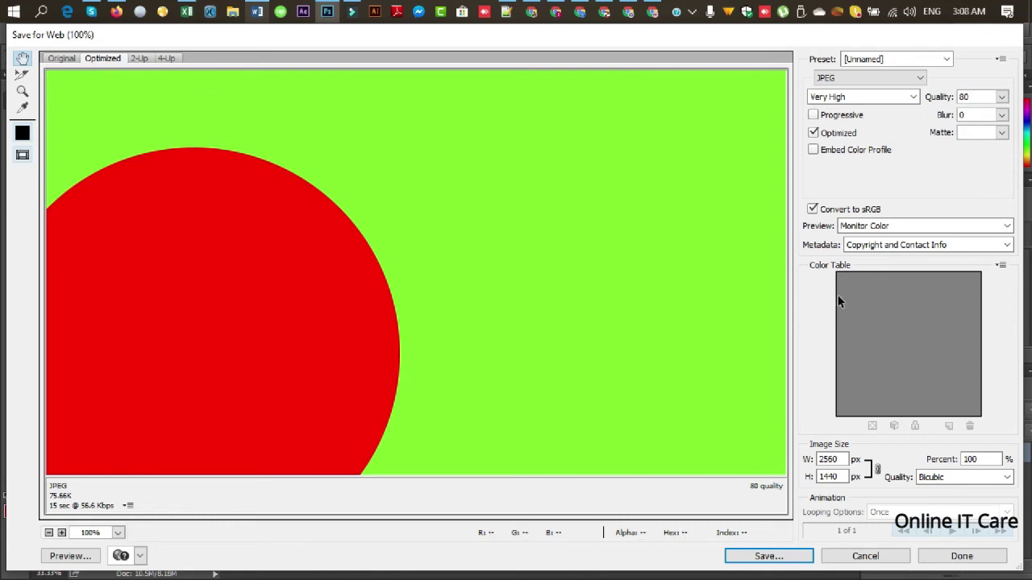
Save the Very High quality JPEG export as Bangladesh on the Desktop
click(779, 557)
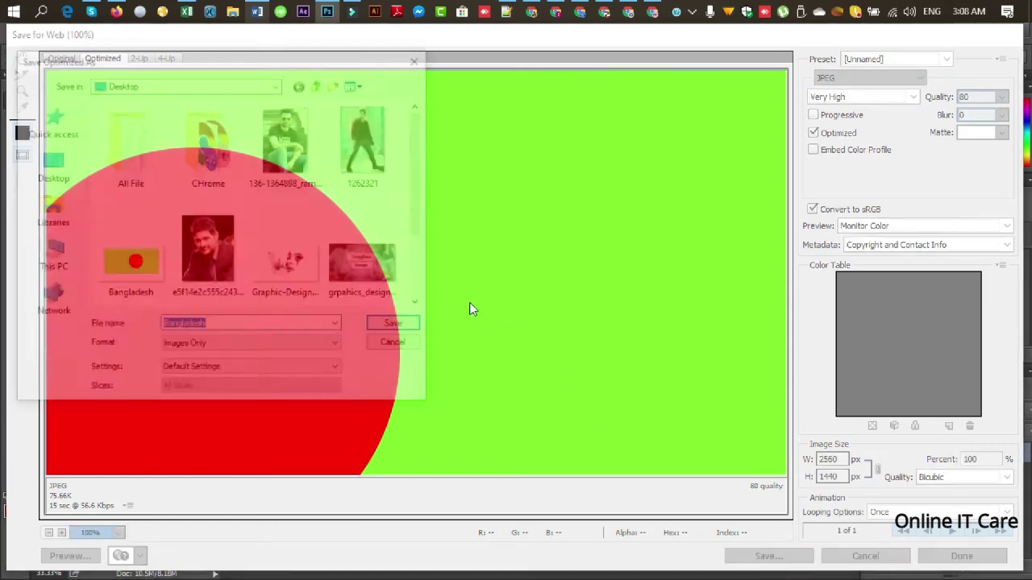
click(227, 324)
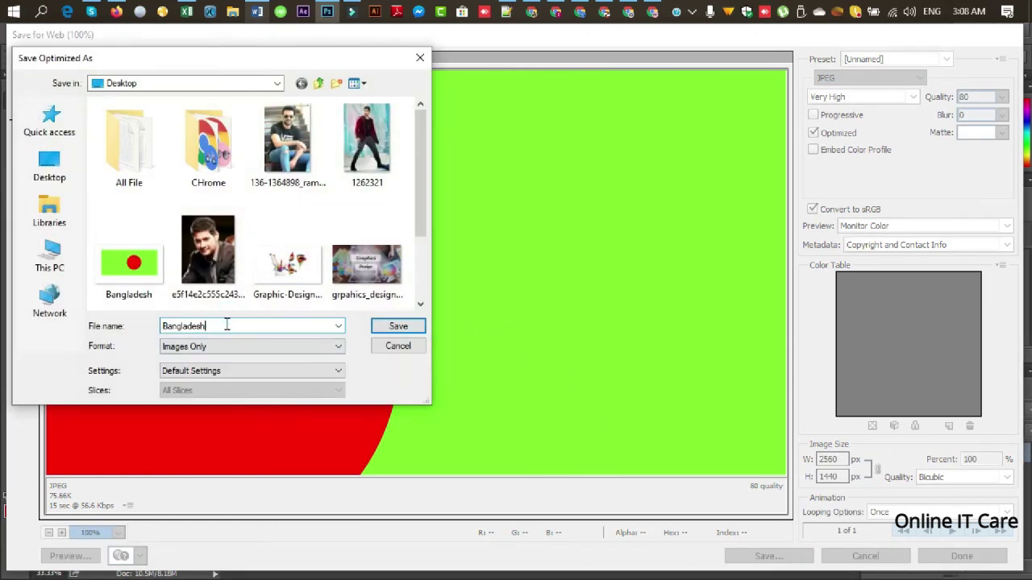
text(1)
key(Return)
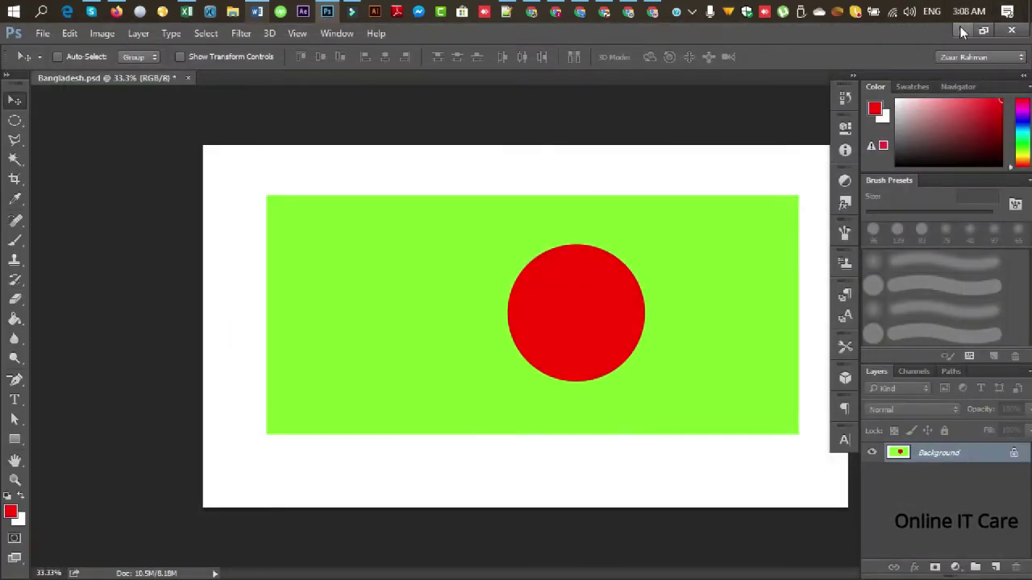
click(960, 28)
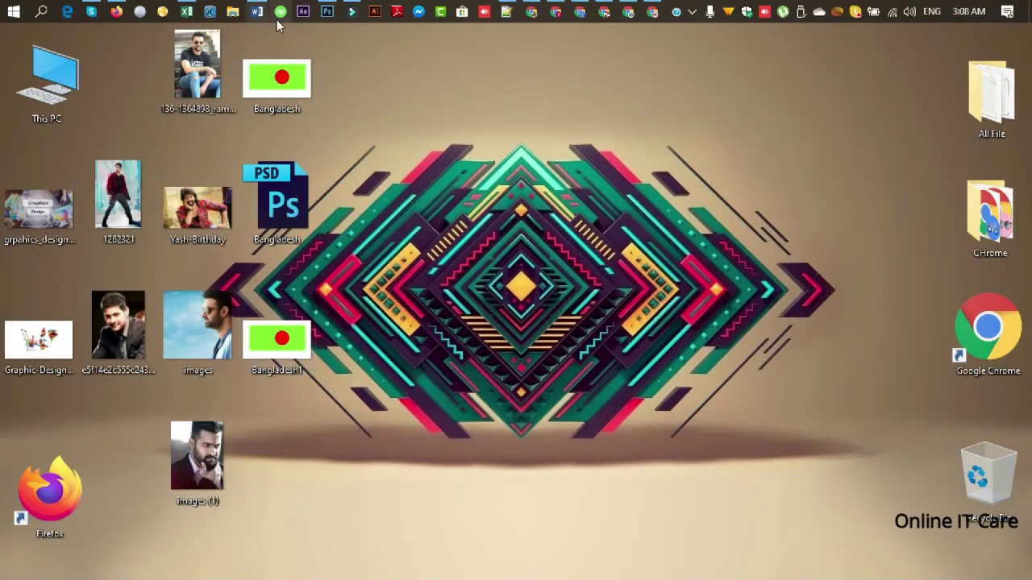
right_click(279, 78)
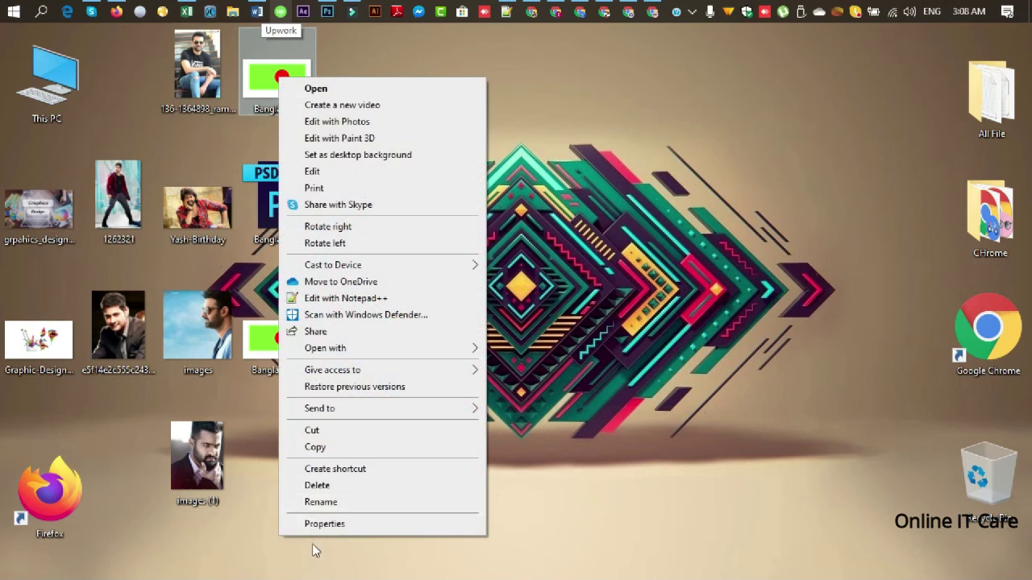
click(330, 525)
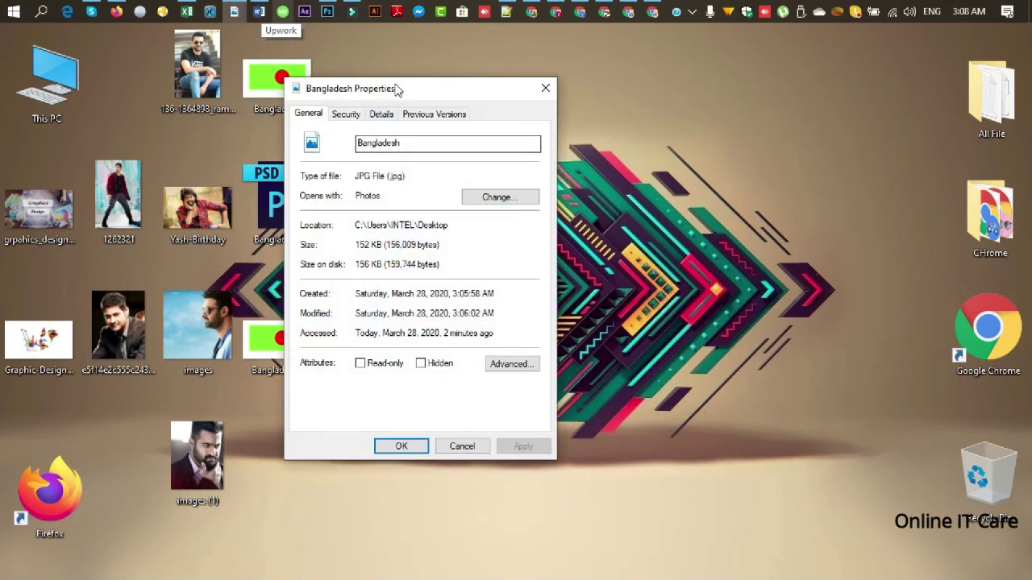
drag(395, 86, 688, 35)
right_click(269, 354)
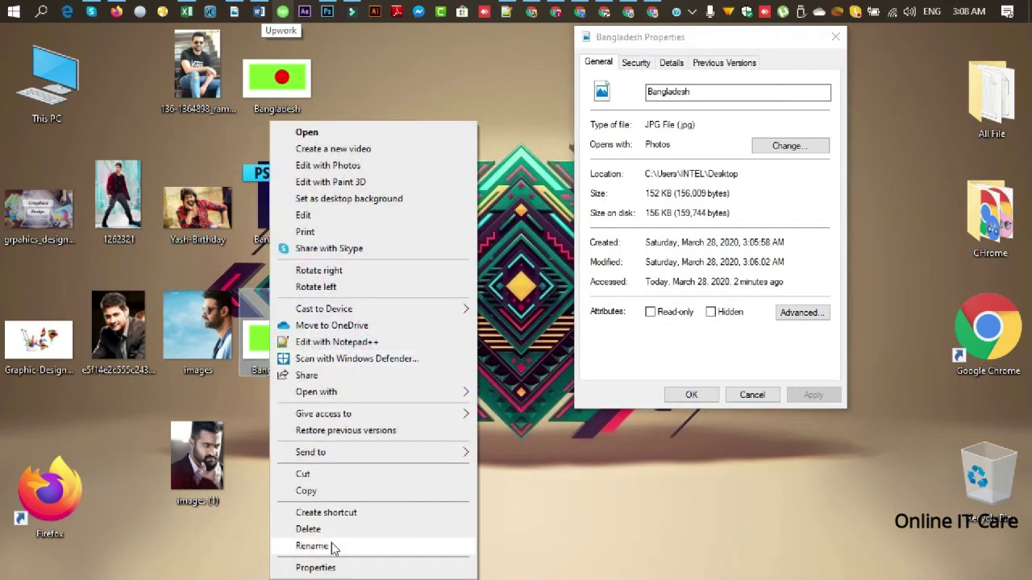
click(314, 568)
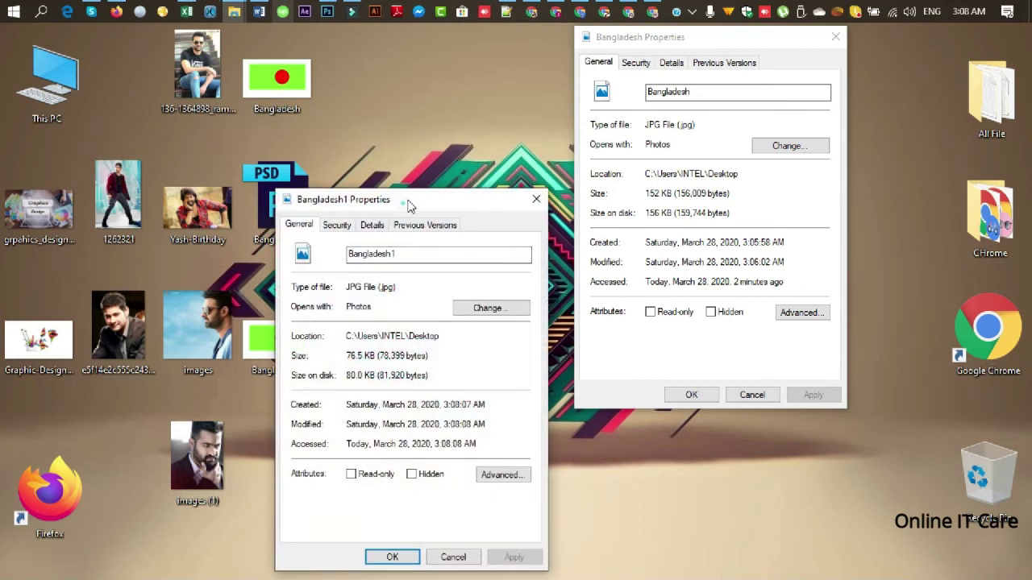
mouse_move(411, 197)
mouse_down()
mouse_move(437, 36)
mouse_move(415, 37)
mouse_up()
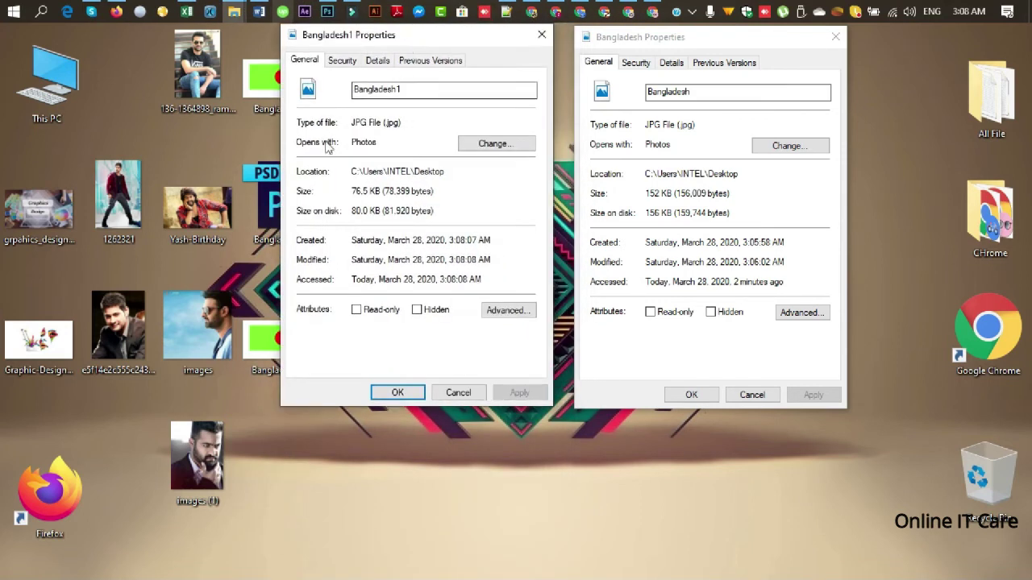
click(362, 193)
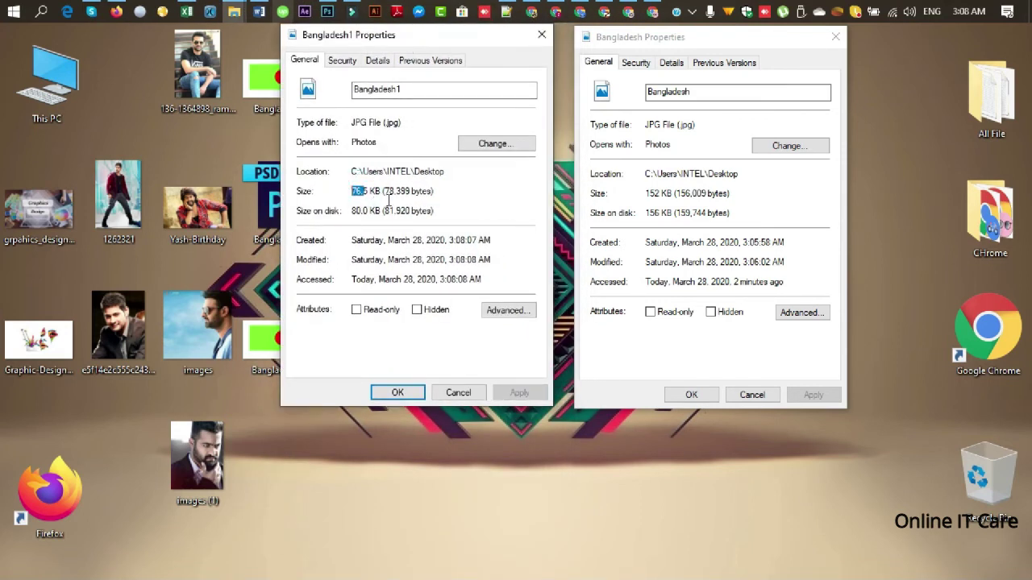
click(387, 197)
double_click(651, 194)
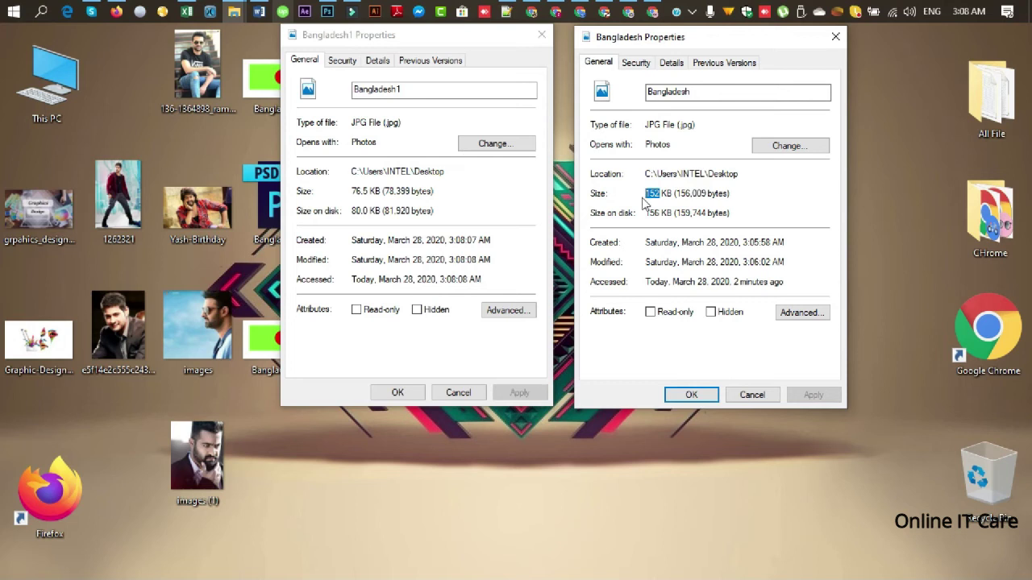
click(652, 195)
click(754, 395)
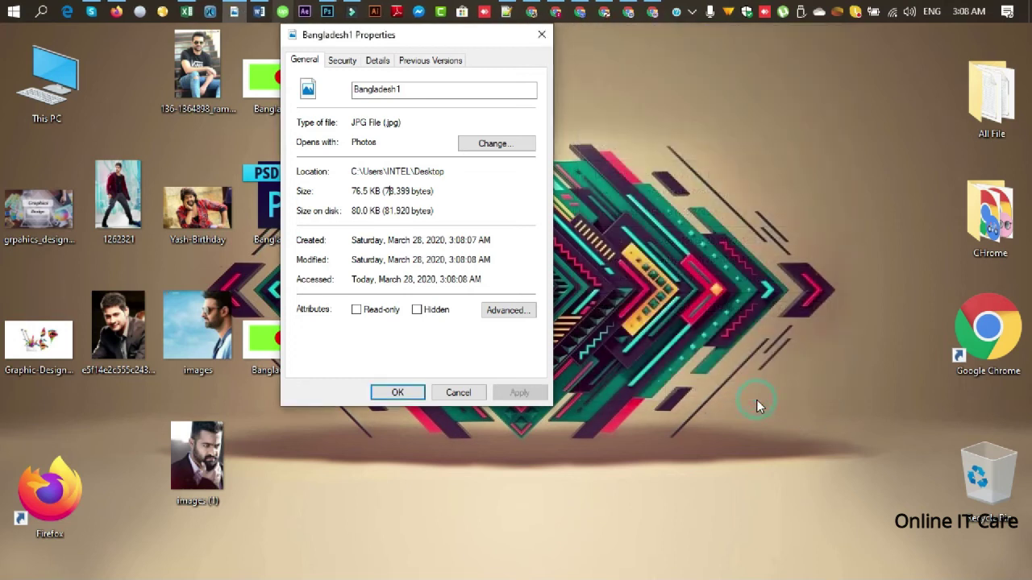
click(456, 395)
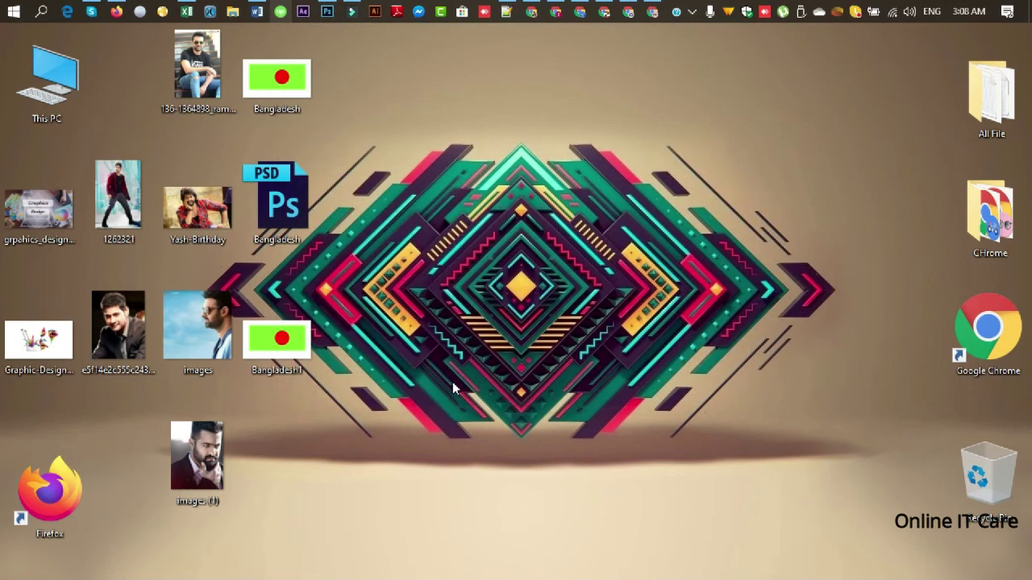
Bring the Bangladesh.psd window forward and start opening an image from the Desktop
click(328, 12)
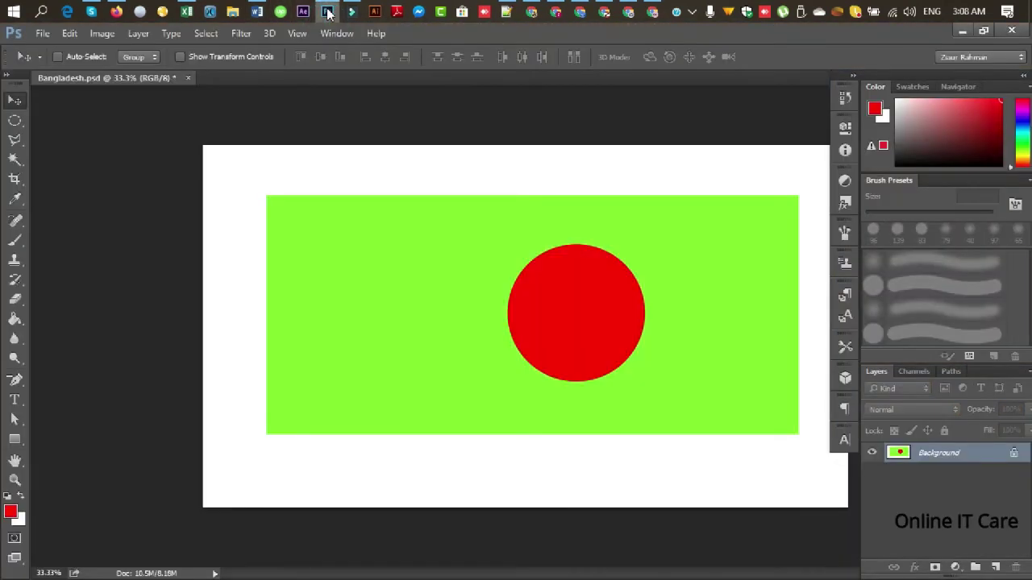
click(36, 34)
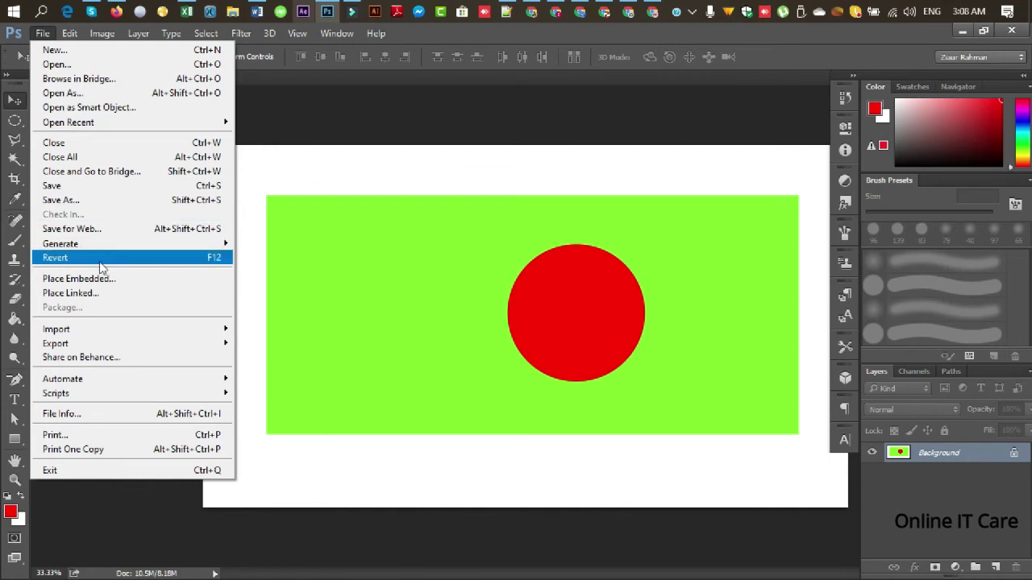
click(362, 128)
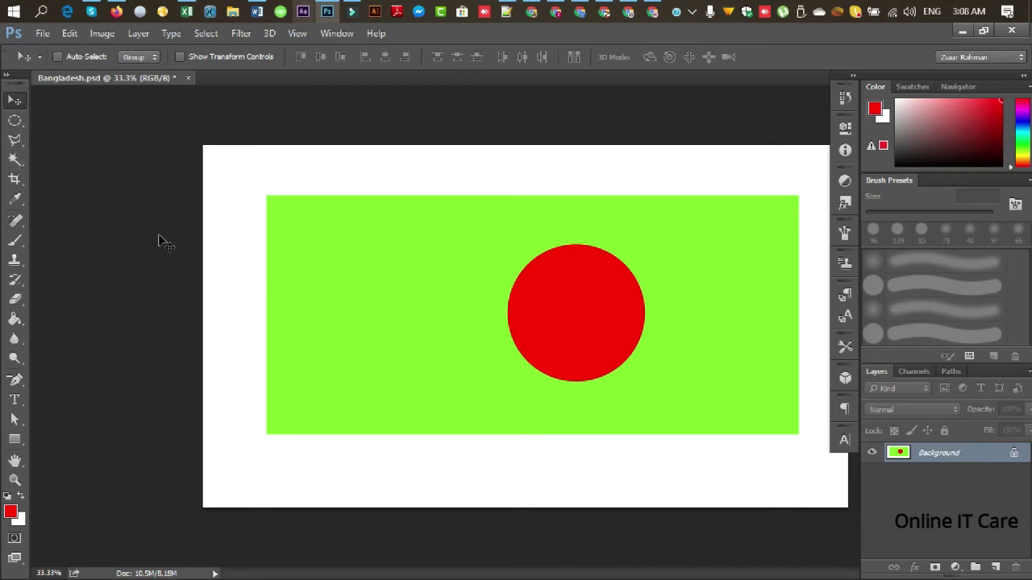
click(43, 33)
click(61, 64)
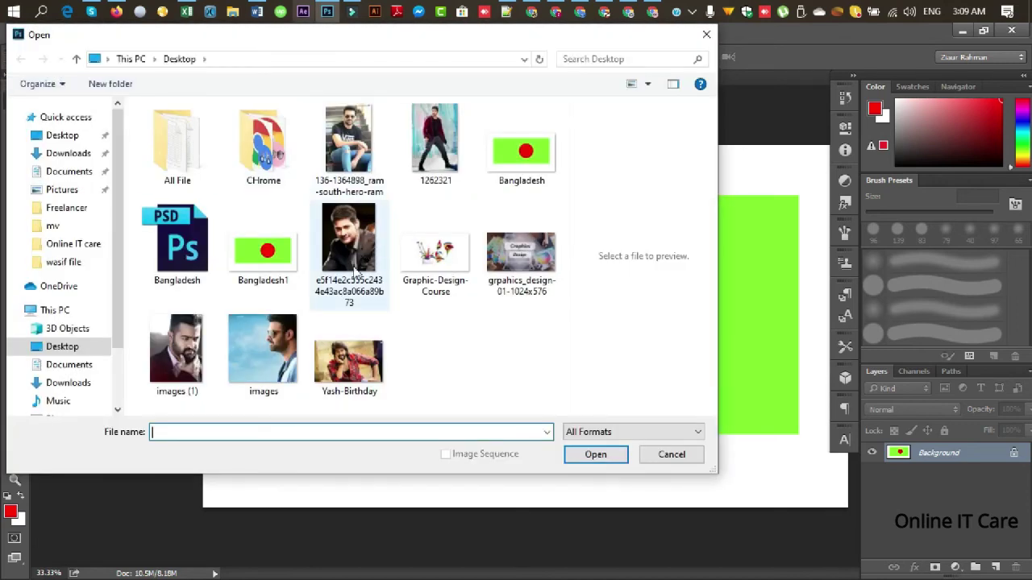
Open the portrait photo of the man and set the Brush Tool to 105 px
click(262, 349)
click(582, 451)
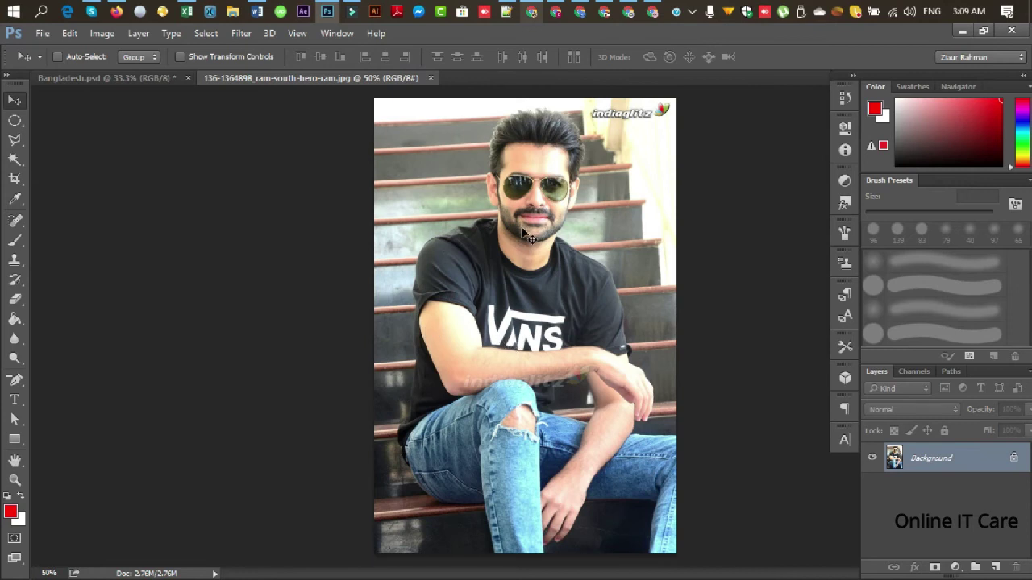
click(14, 242)
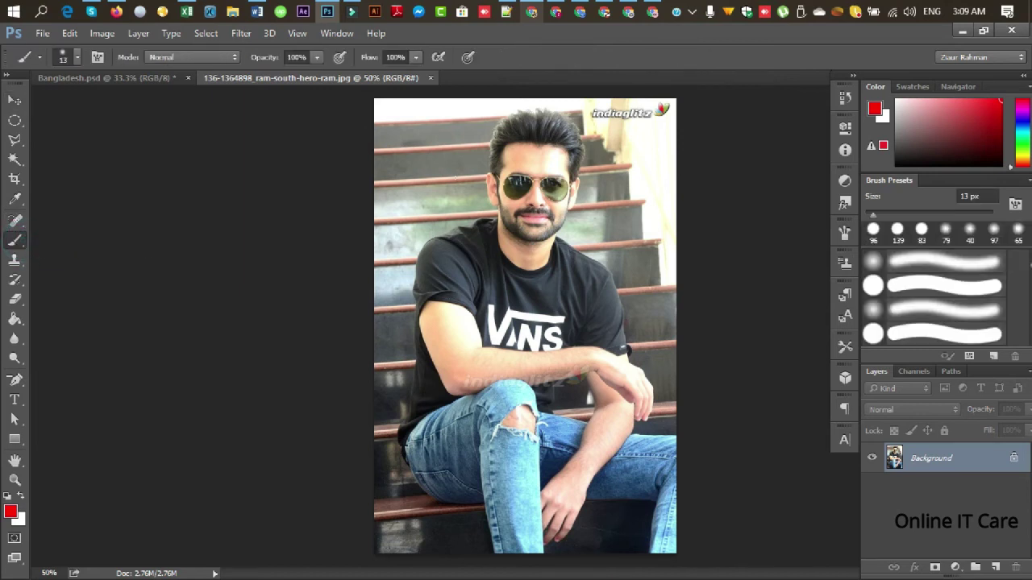
right_click(442, 180)
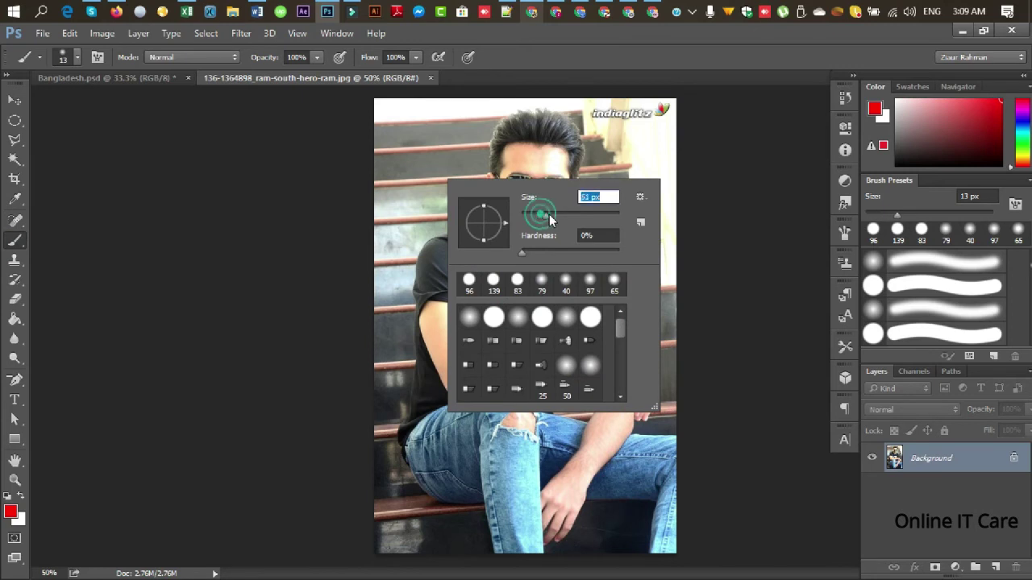
drag(539, 215, 571, 216)
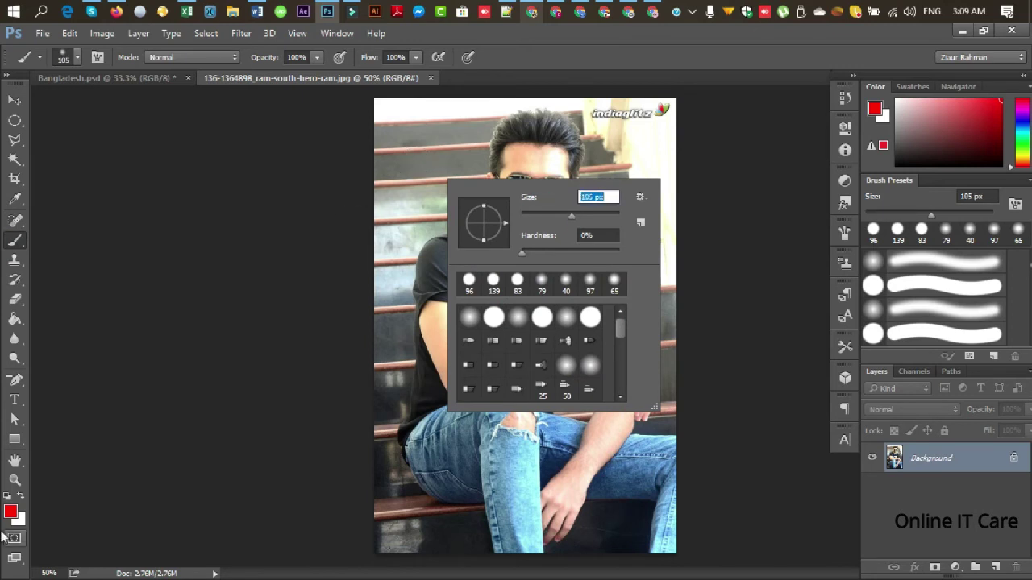
Paint red strokes over the man's head, face, arms and legs, then revert the photo
mouse_move(447, 157)
mouse_down()
mouse_move(507, 168)
mouse_move(535, 256)
mouse_move(484, 278)
mouse_up()
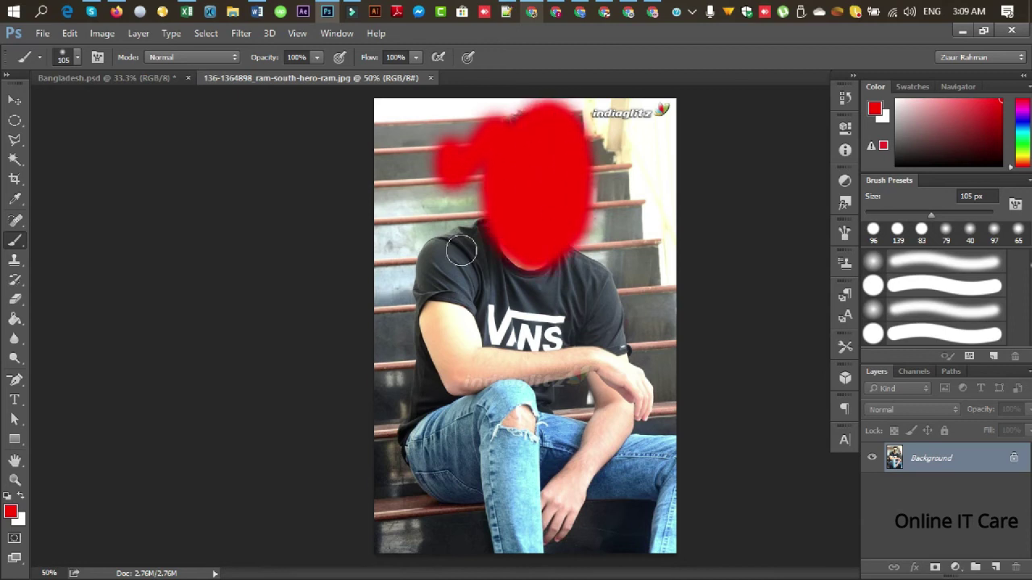
drag(462, 369, 536, 419)
mouse_move(543, 468)
mouse_down()
mouse_move(610, 396)
mouse_move(557, 516)
mouse_up()
drag(436, 387, 475, 534)
drag(453, 448, 423, 431)
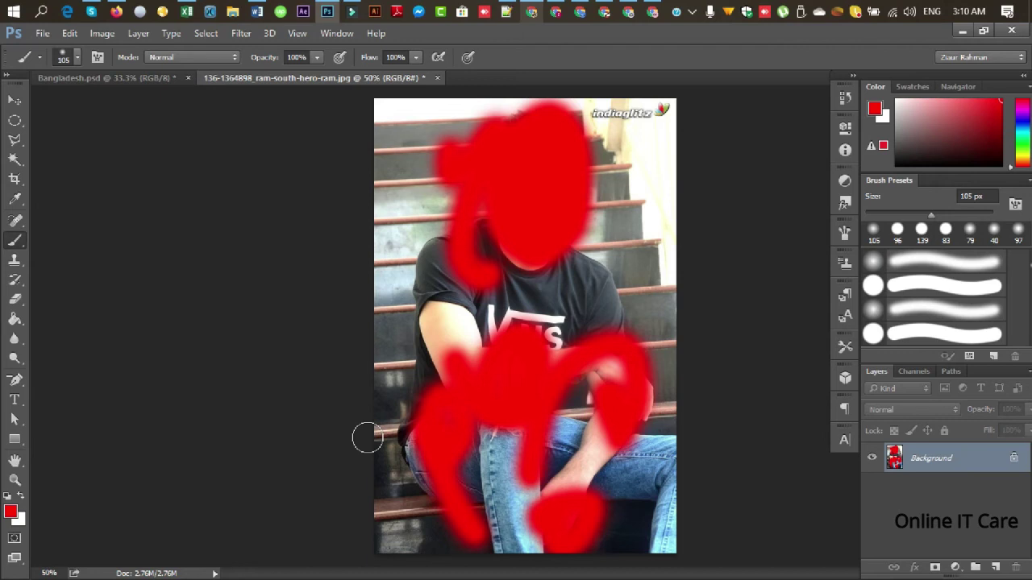
click(41, 34)
click(76, 257)
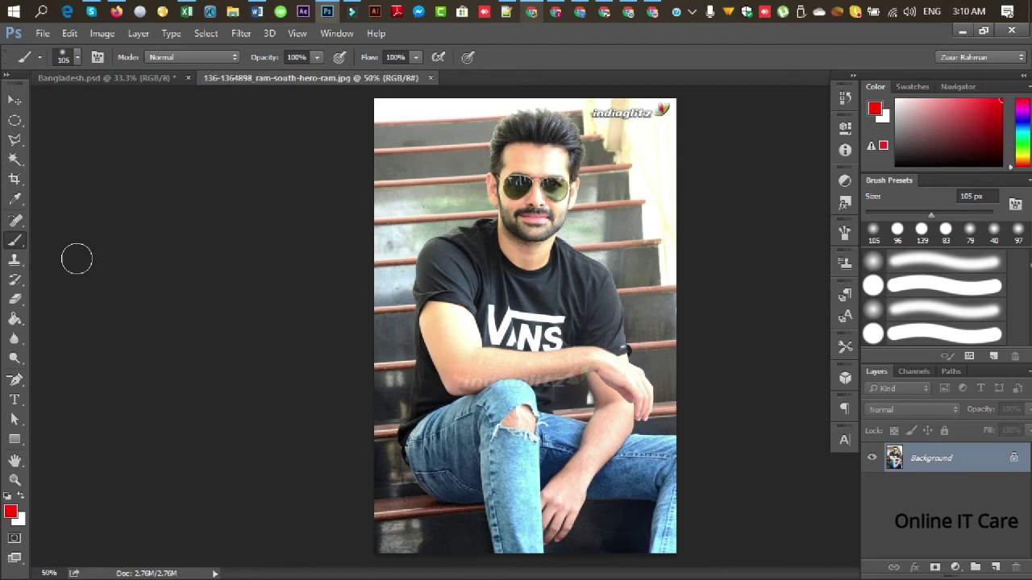
click(42, 34)
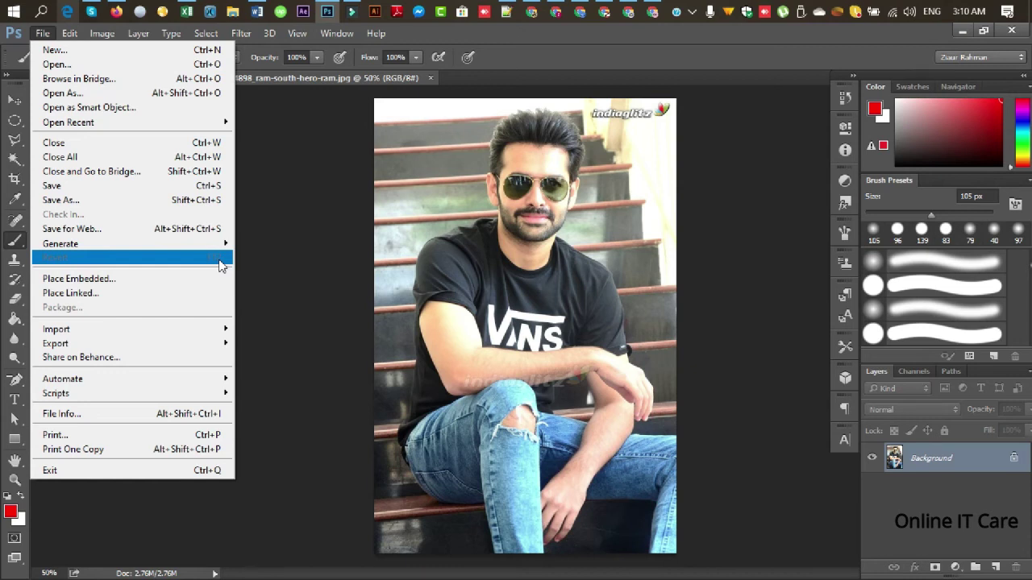
click(735, 236)
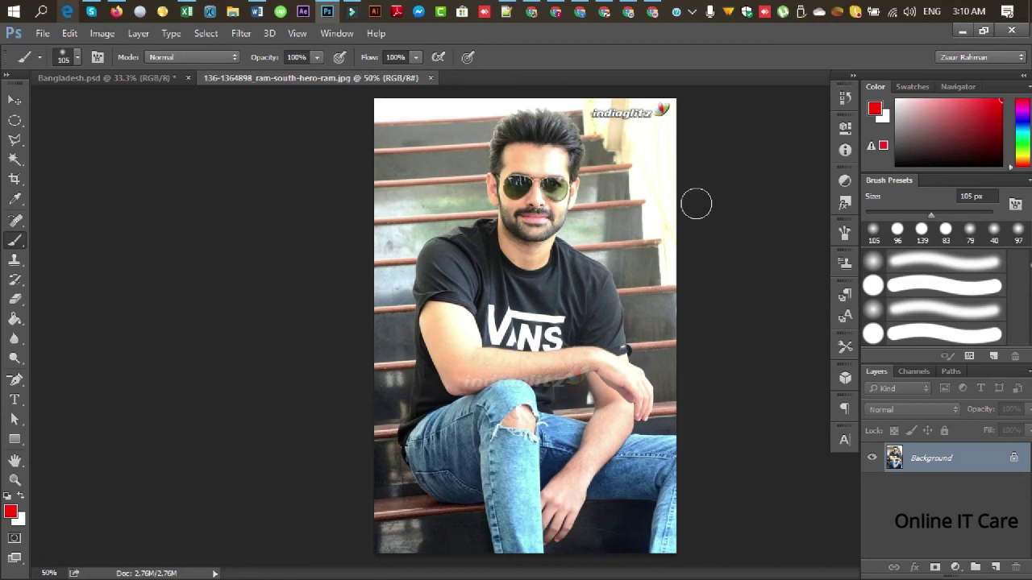
click(37, 34)
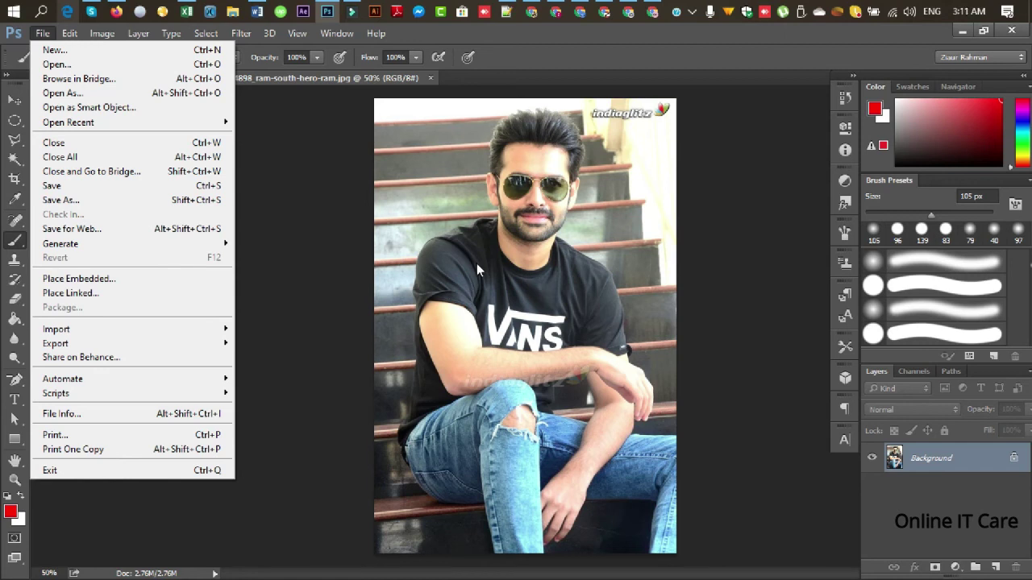
click(299, 233)
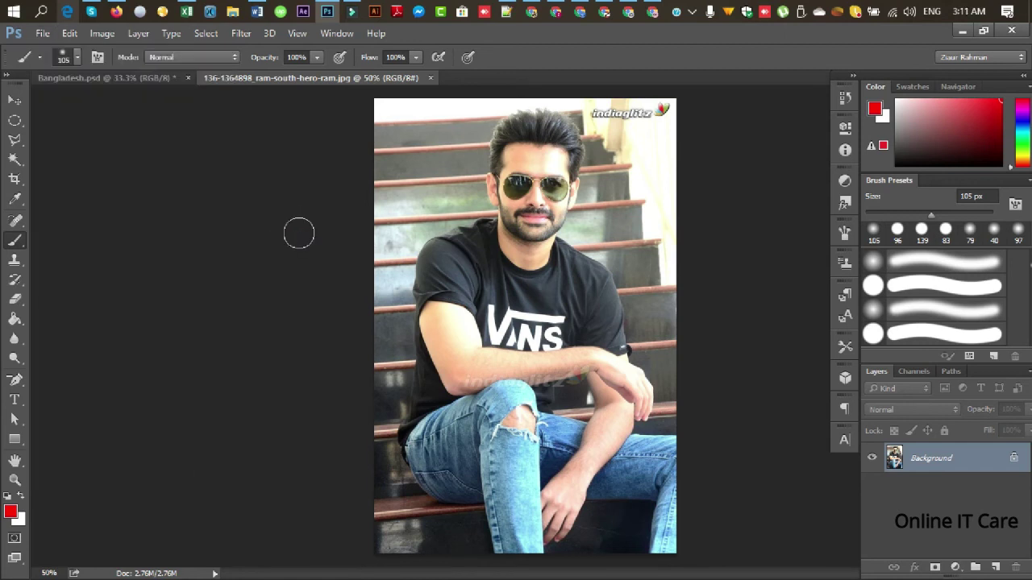
click(42, 33)
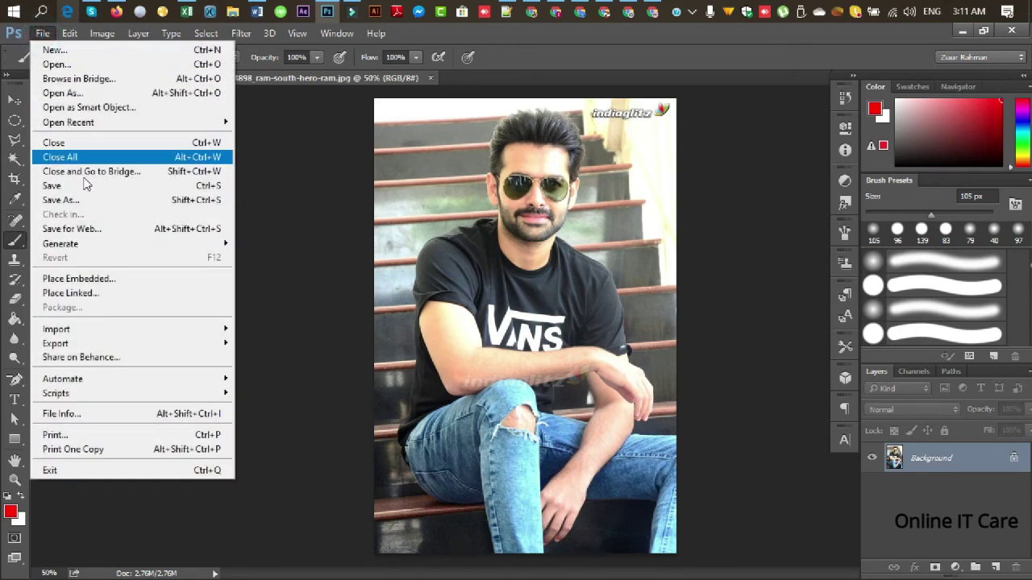
Place the Bangladesh flag image and position it across the photo's bottom, just below the man
click(103, 281)
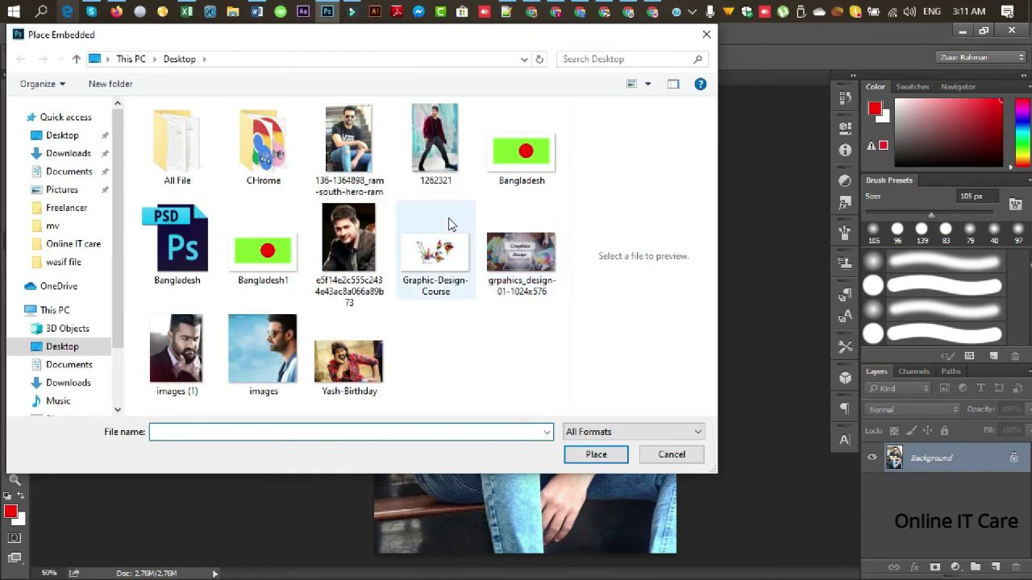
click(274, 258)
click(506, 168)
click(593, 454)
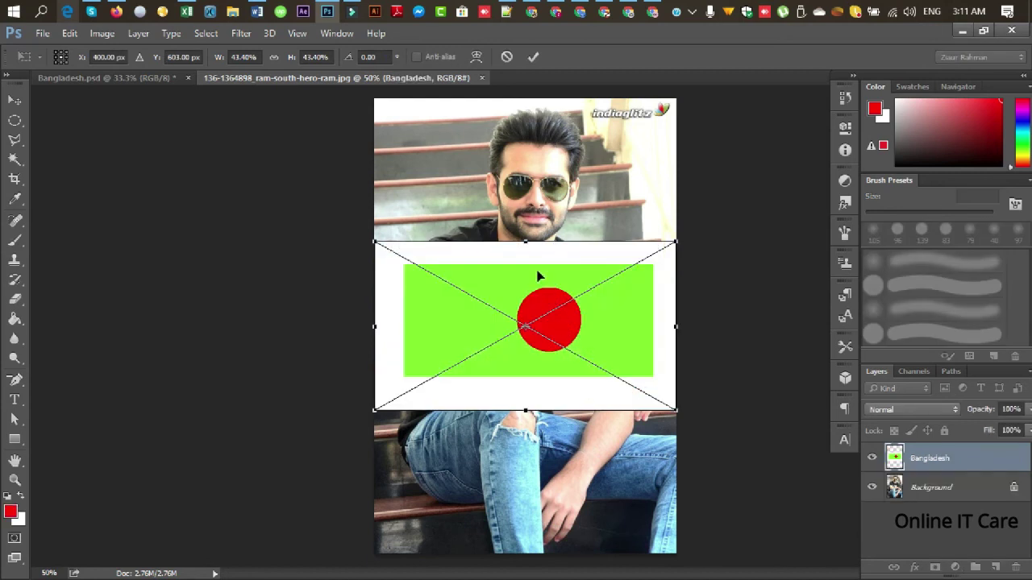
drag(538, 277, 541, 439)
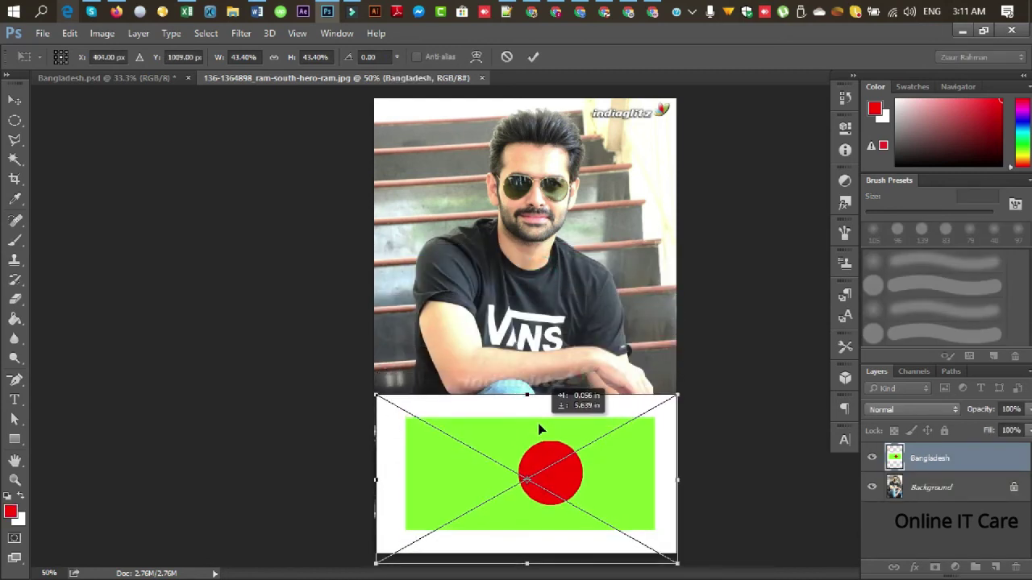
drag(540, 439, 540, 430)
key(b)
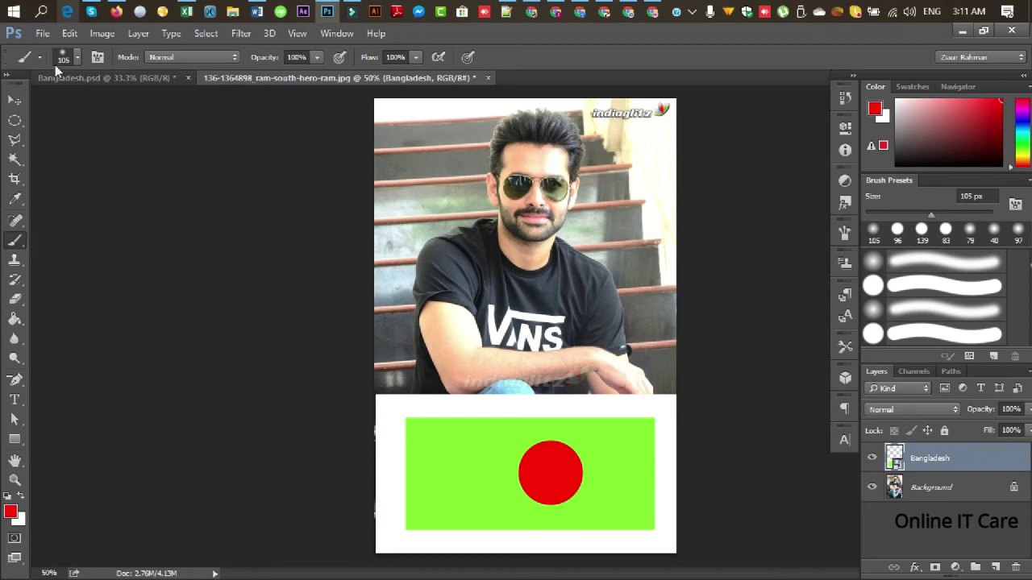
Open the File menu to reach Save for Web and the Export options
click(45, 33)
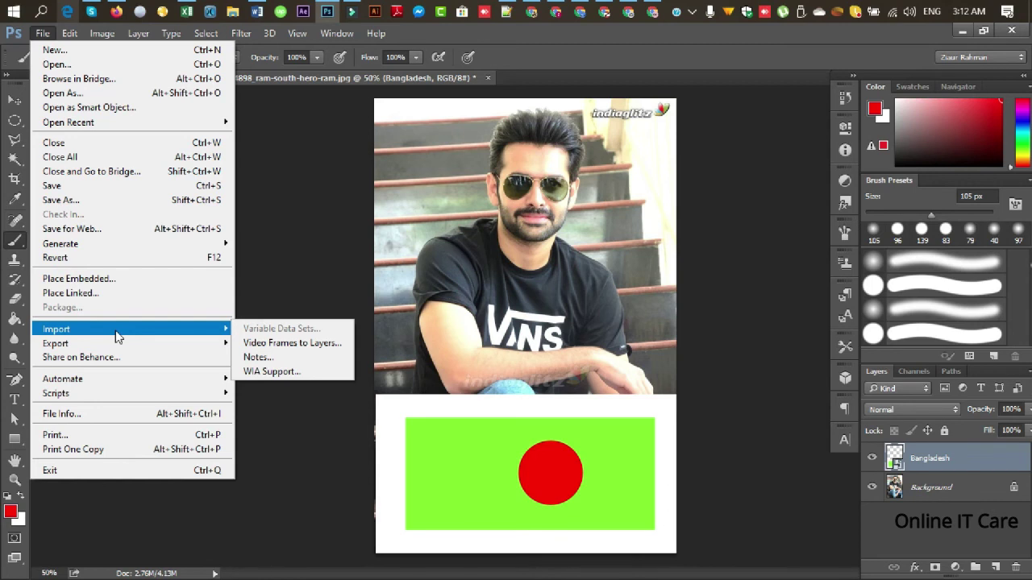
mouse_move(129, 343)
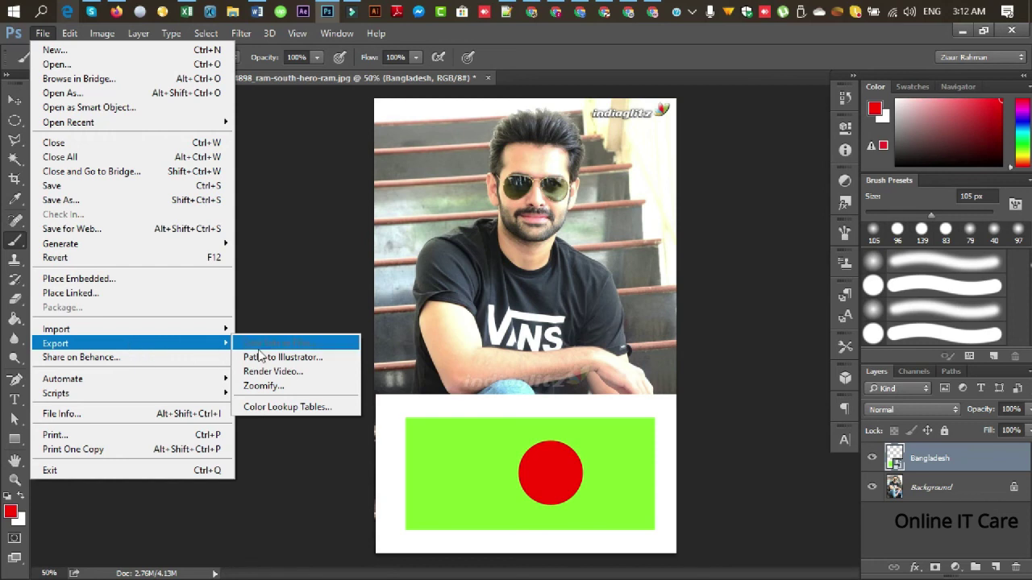
Export Document Bounds paths to Illustrator, then cancel the save so no file is written
click(305, 364)
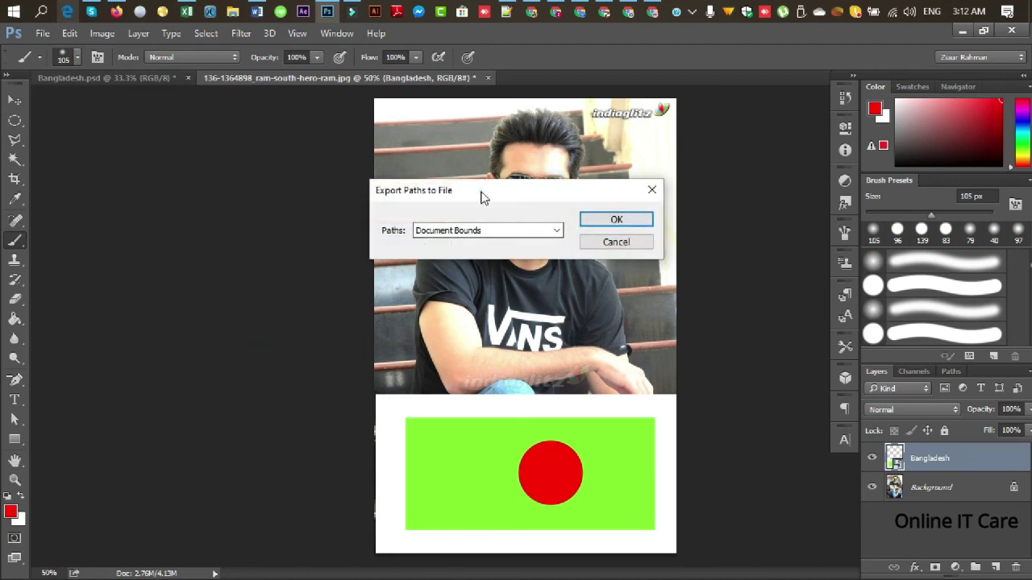
drag(462, 197, 226, 180)
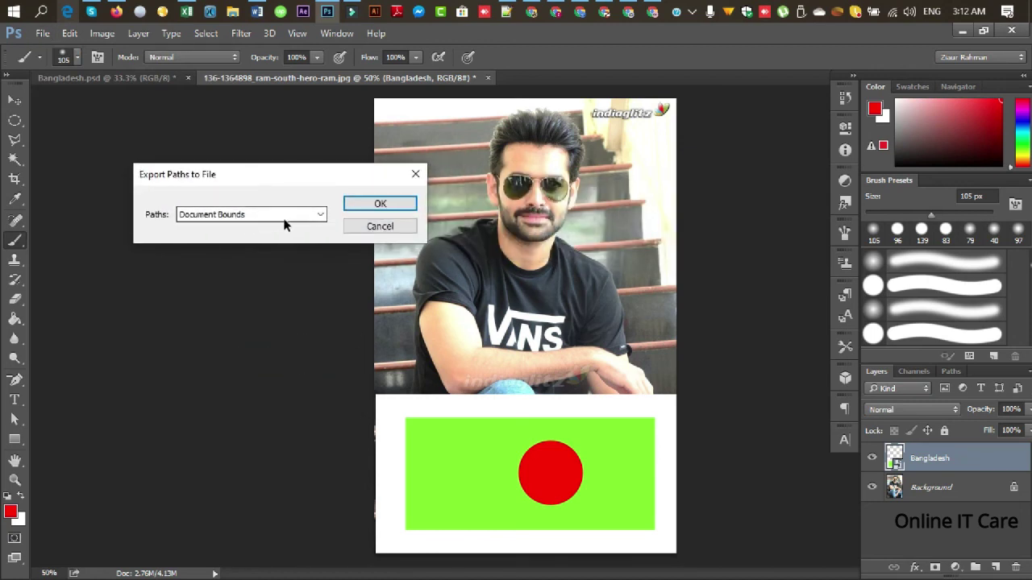
click(375, 205)
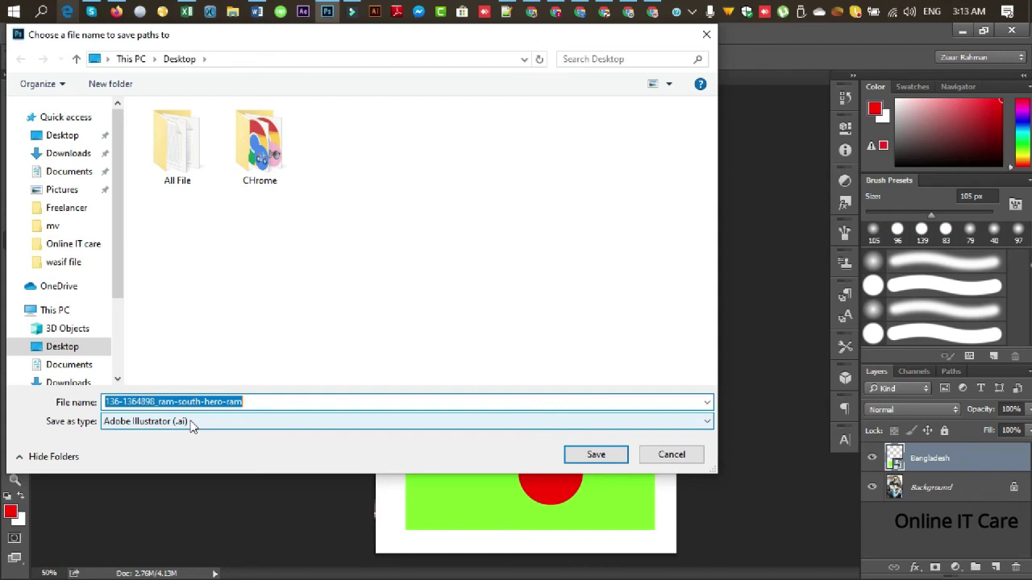
click(654, 455)
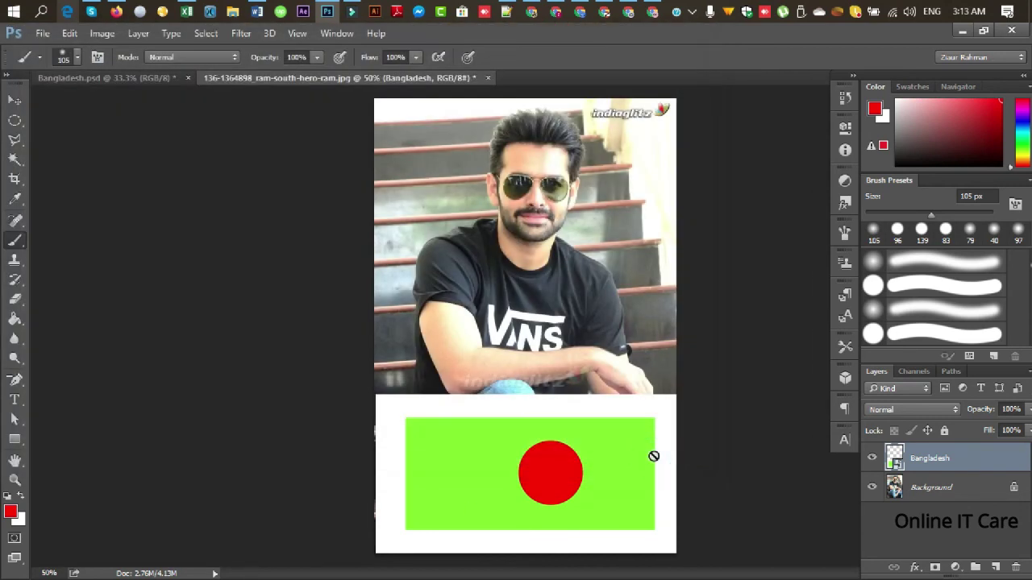
Open and close the File menu, then open it again
click(44, 34)
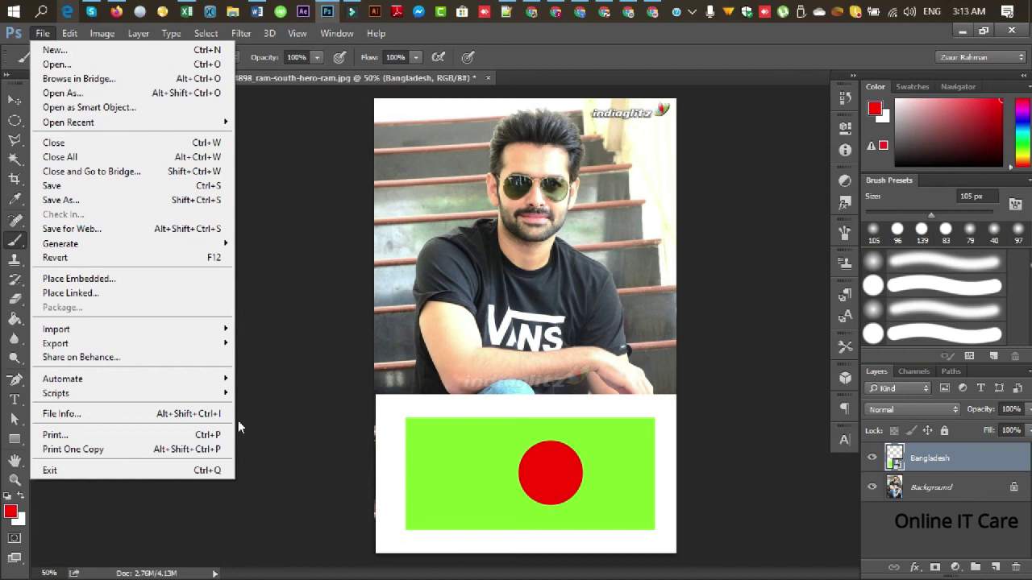
click(295, 308)
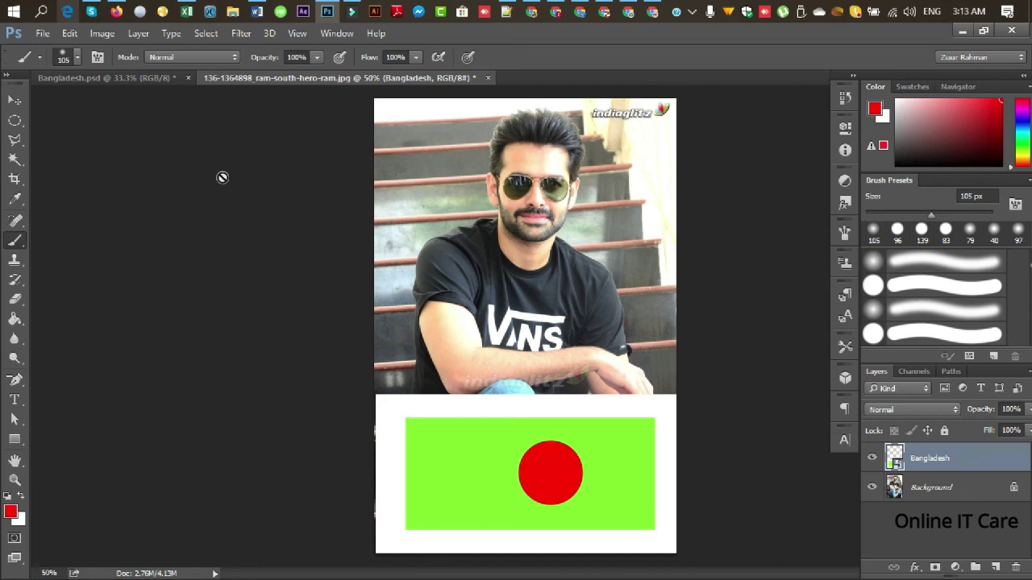
click(42, 33)
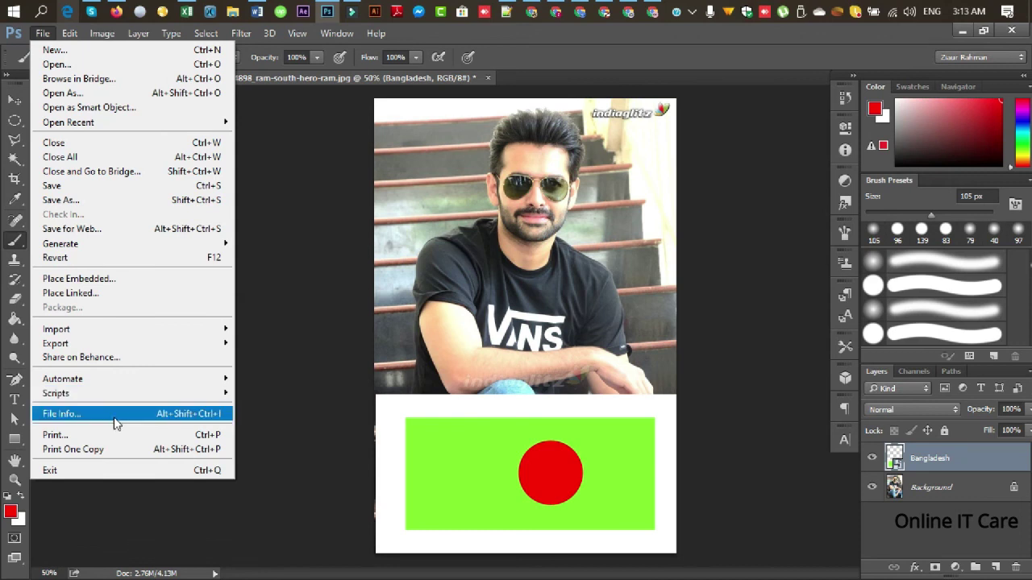
Open File Info and browse the Document Title, Author, Description and Author Title fields
click(127, 414)
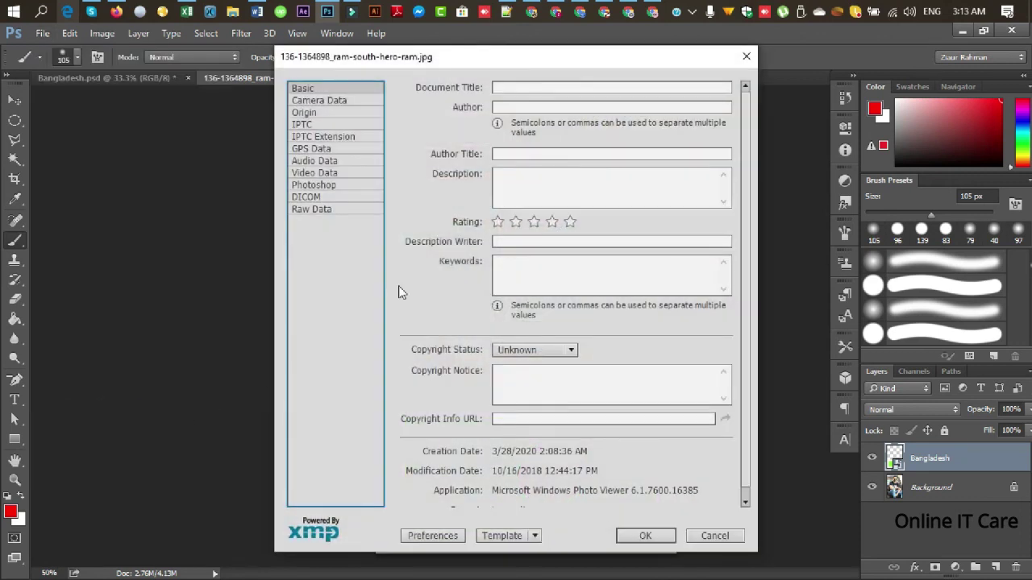
drag(367, 67, 262, 111)
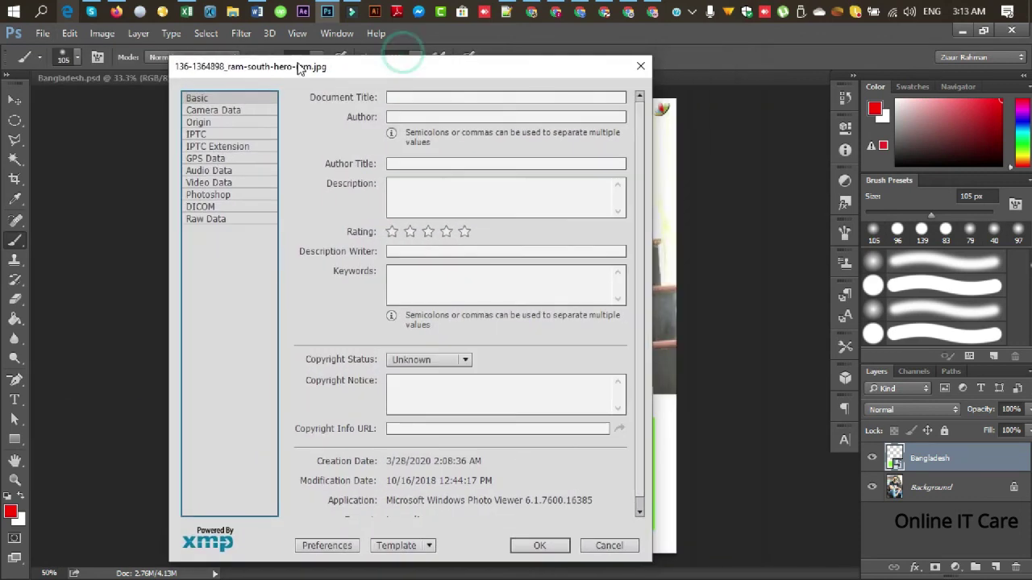
drag(360, 111, 237, 113)
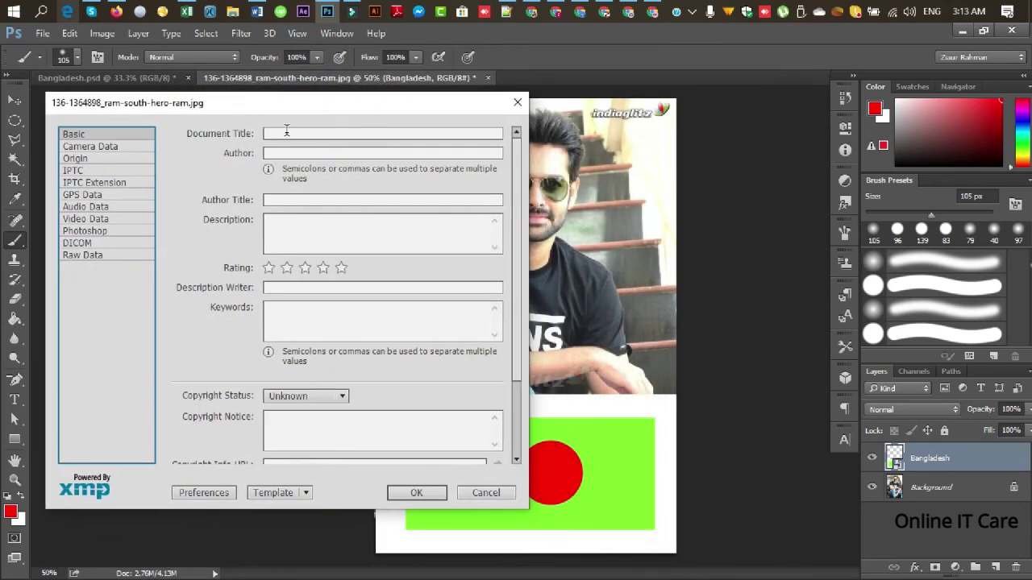
click(286, 133)
click(302, 152)
click(305, 234)
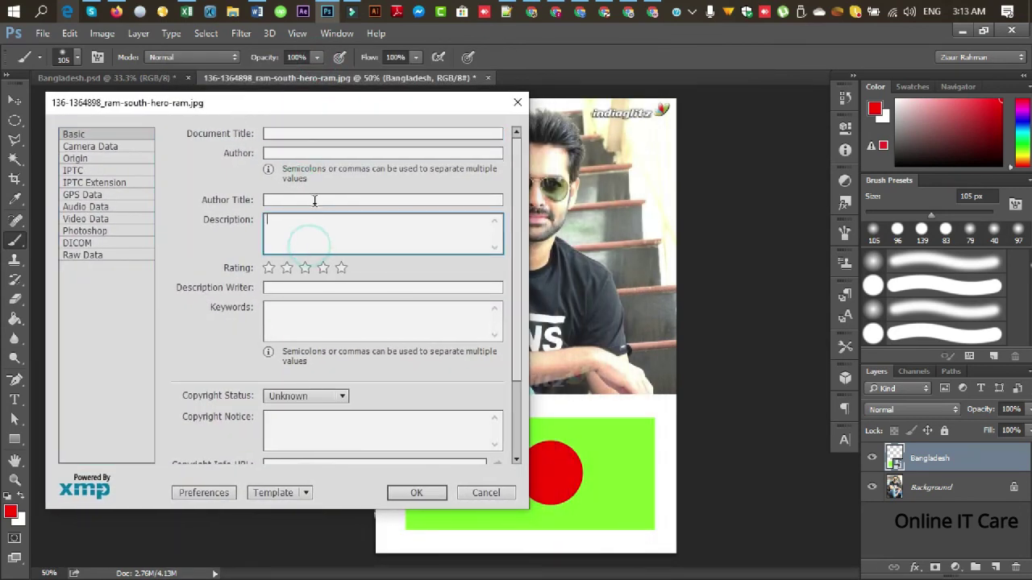
click(314, 200)
Give the photo a five-star rating, check the Description Writer and Keywords fields, and close File Info
click(341, 268)
click(327, 288)
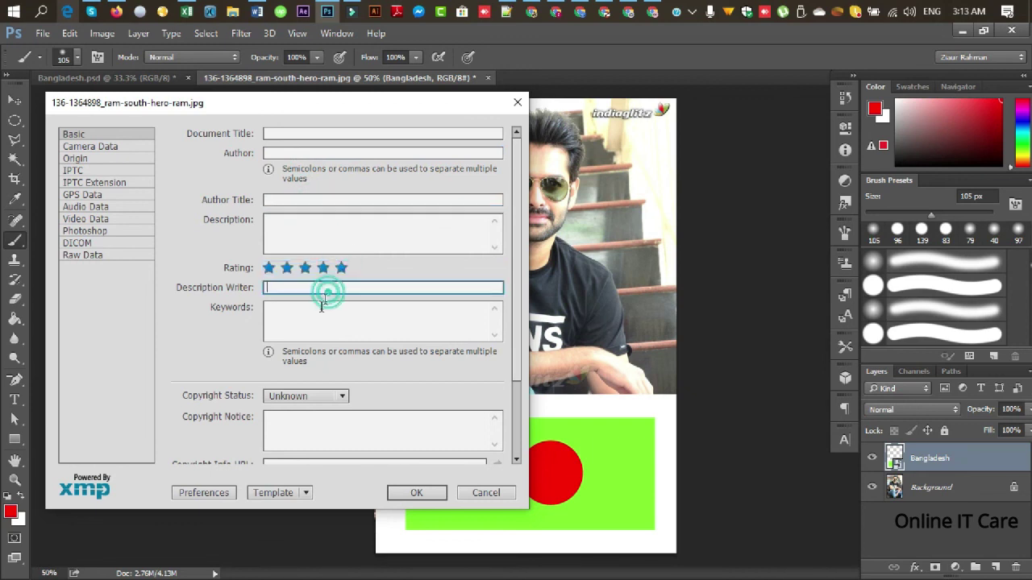
click(310, 321)
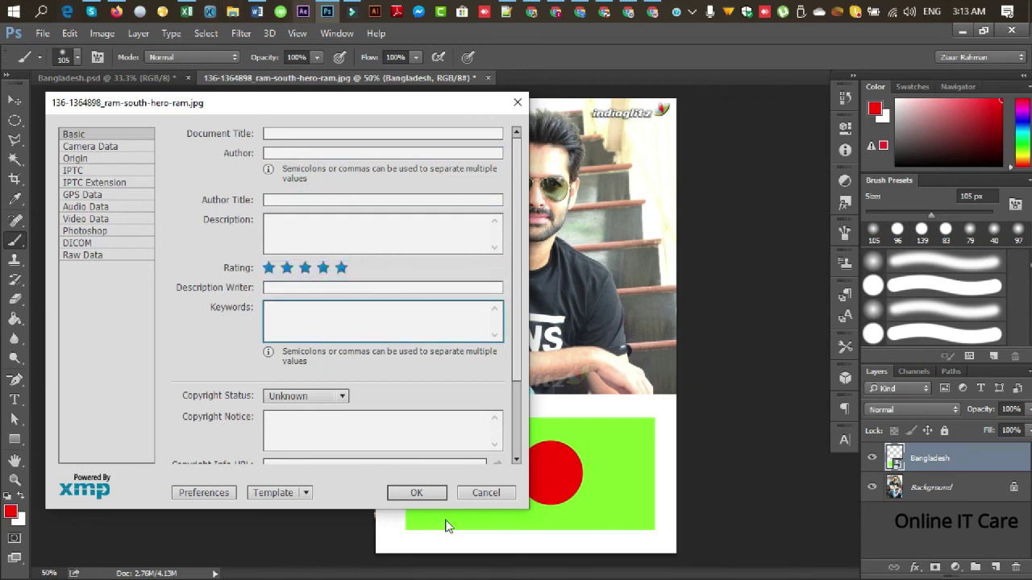
click(486, 499)
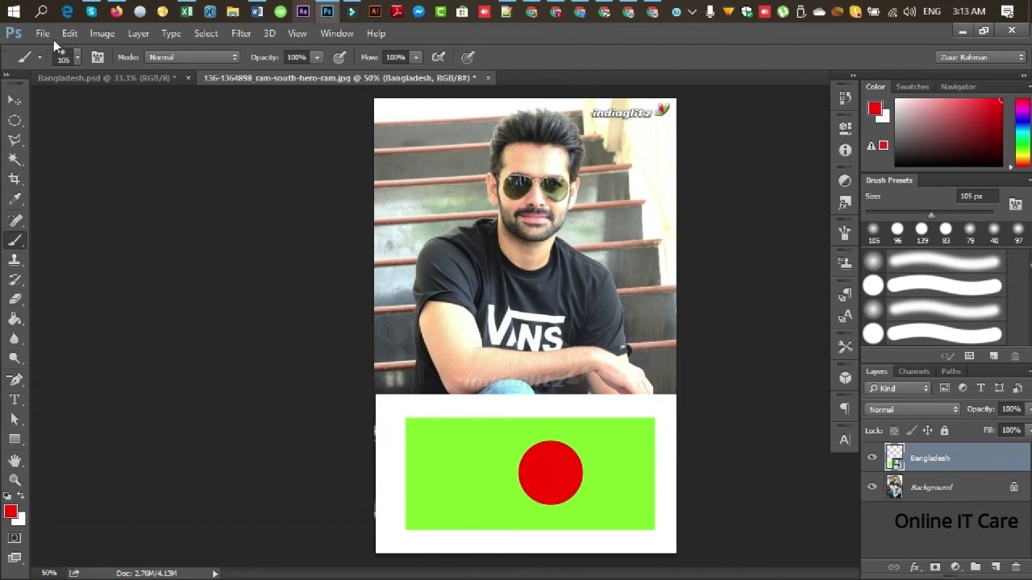
click(42, 34)
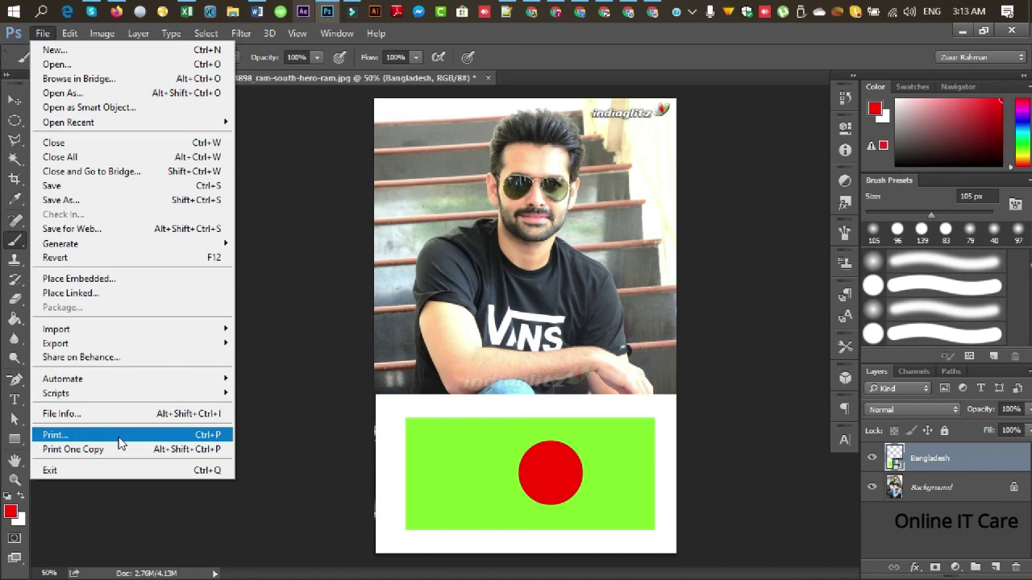
Review OneNote print settings, toggling orientation to Landscape and back to Portrait, and close without printing
click(119, 440)
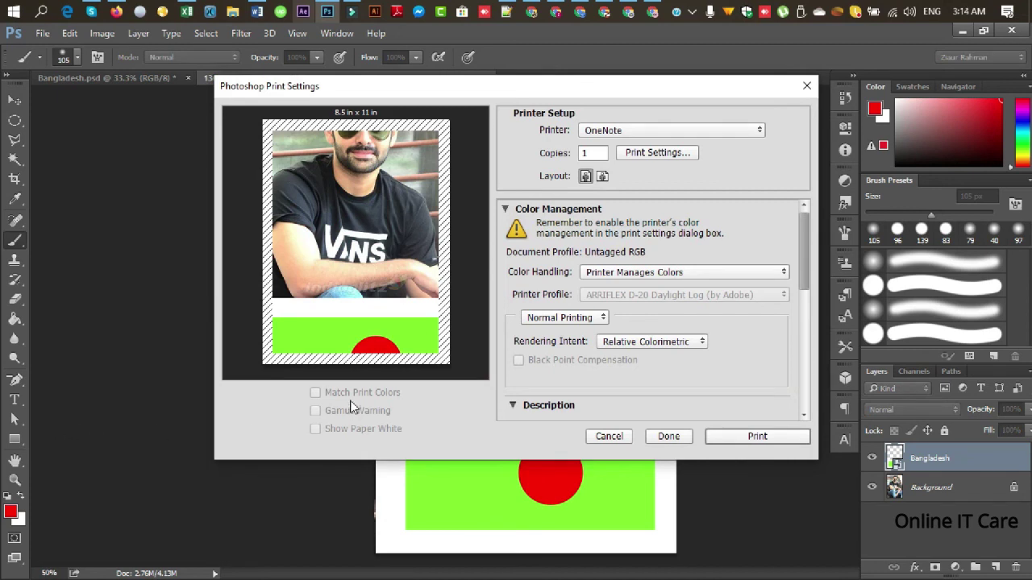
click(602, 176)
click(655, 153)
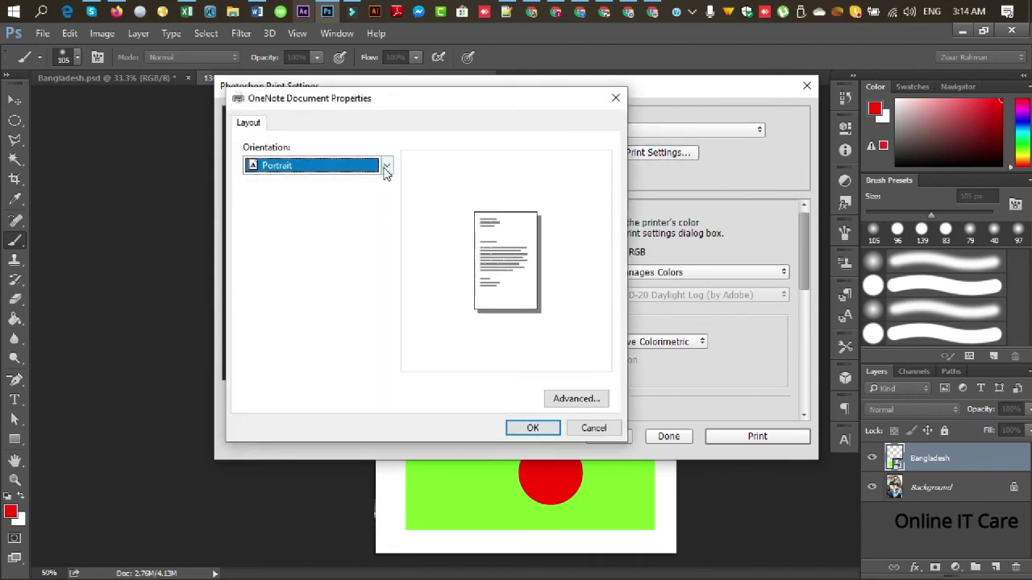
click(386, 170)
click(344, 182)
click(359, 168)
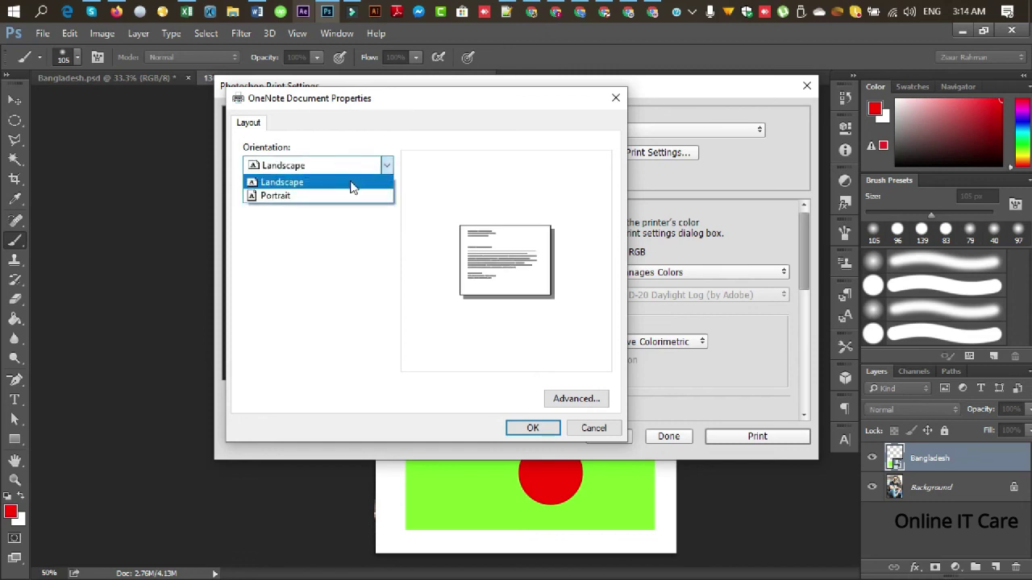
click(343, 196)
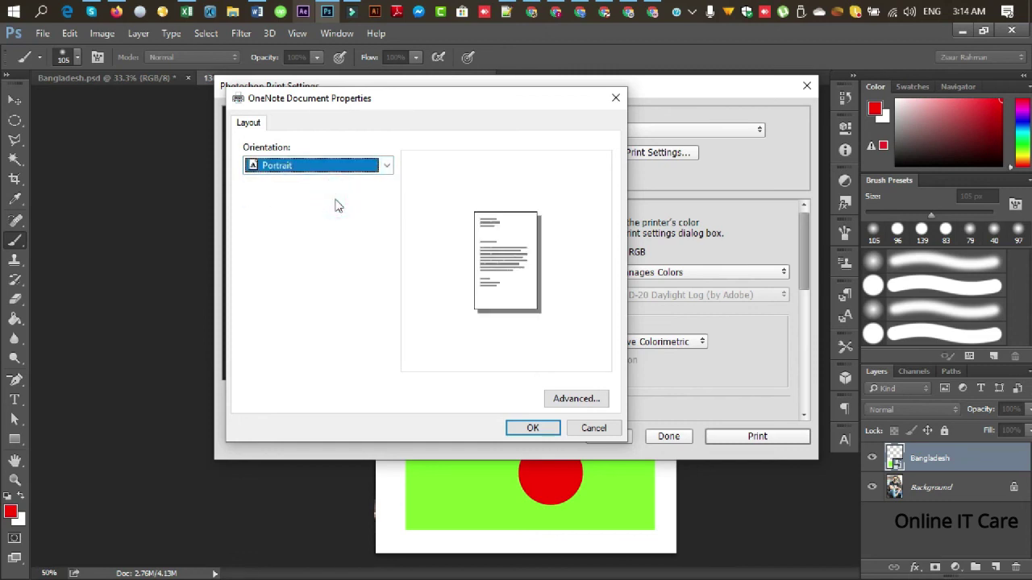
click(594, 428)
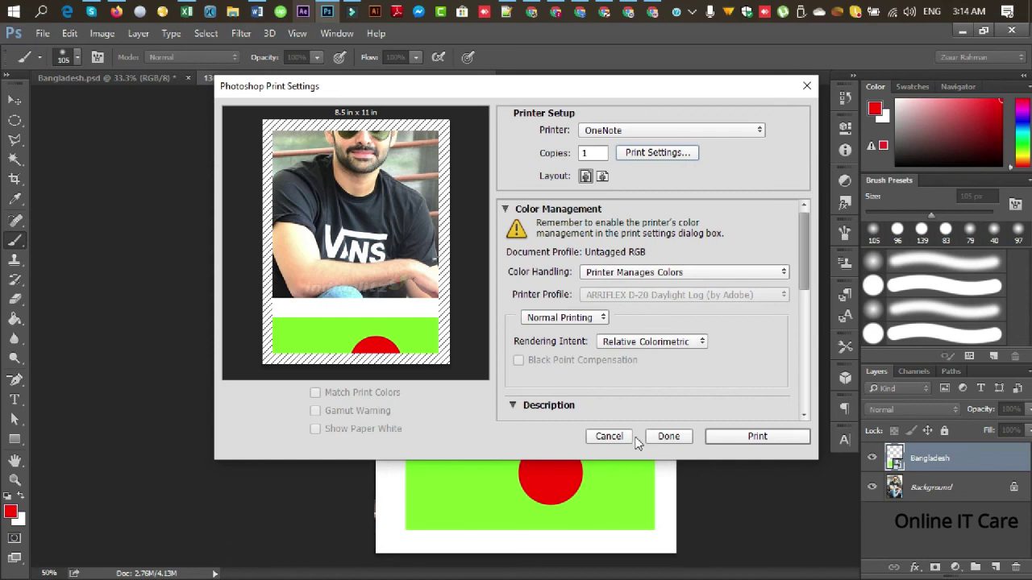
click(663, 441)
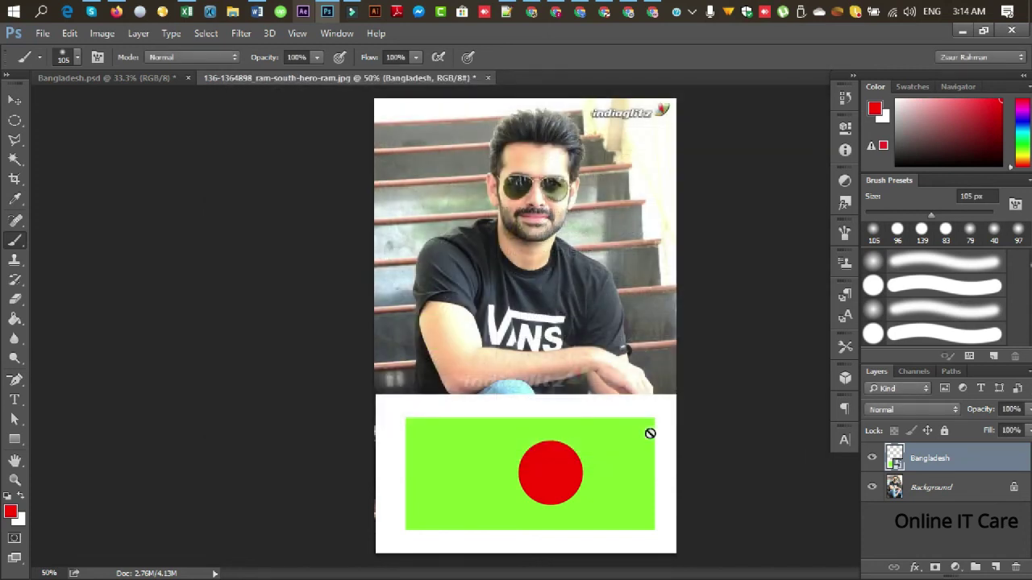
Exit Photoshop, declining to save the portrait photo and Bangladesh.psd
click(44, 33)
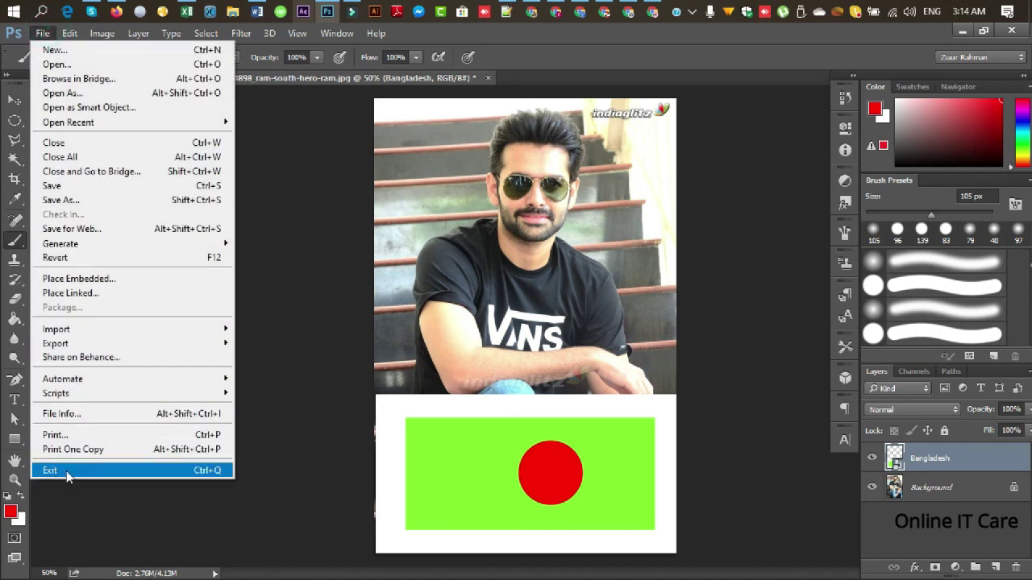
click(765, 206)
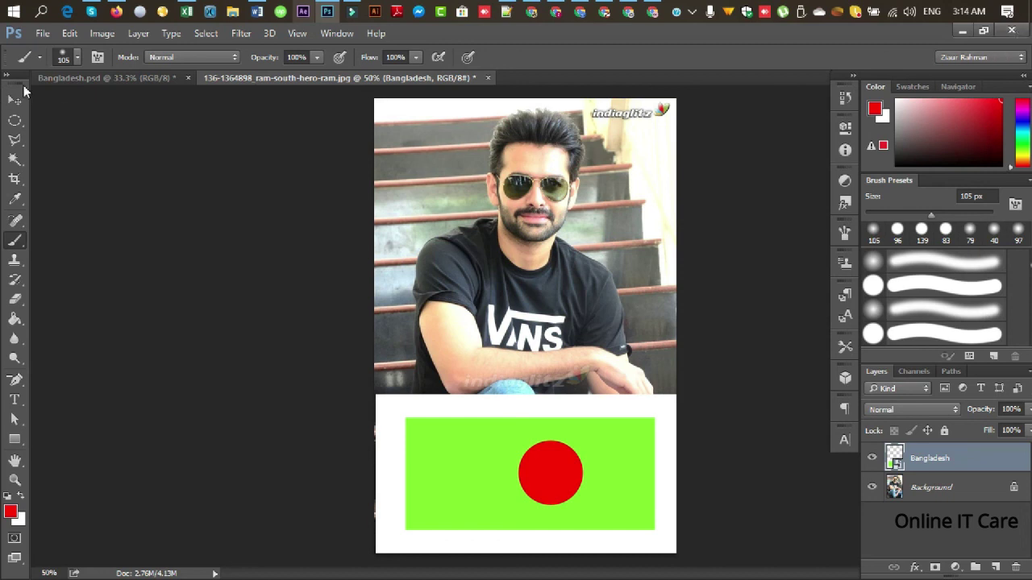
click(37, 39)
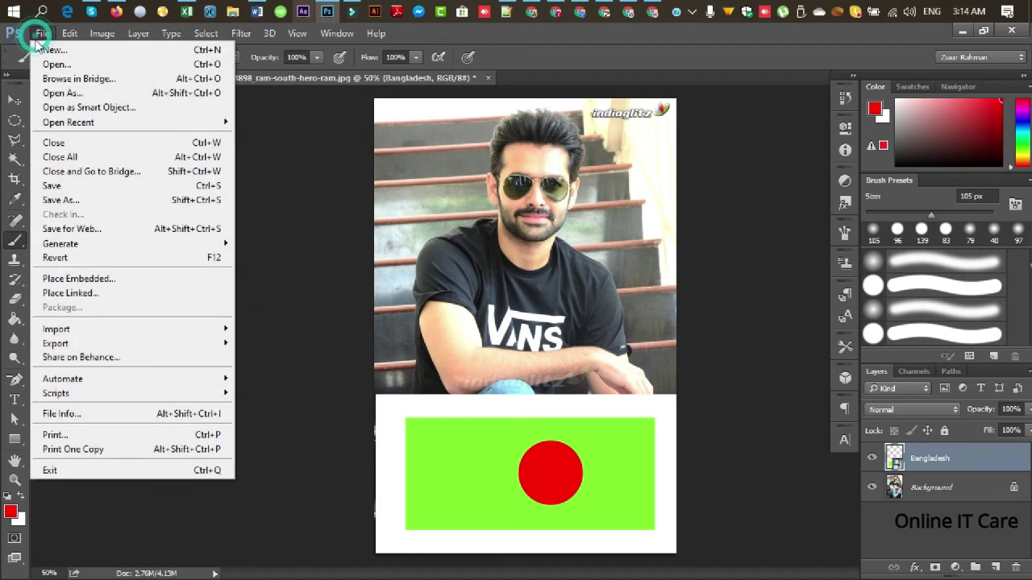
click(64, 470)
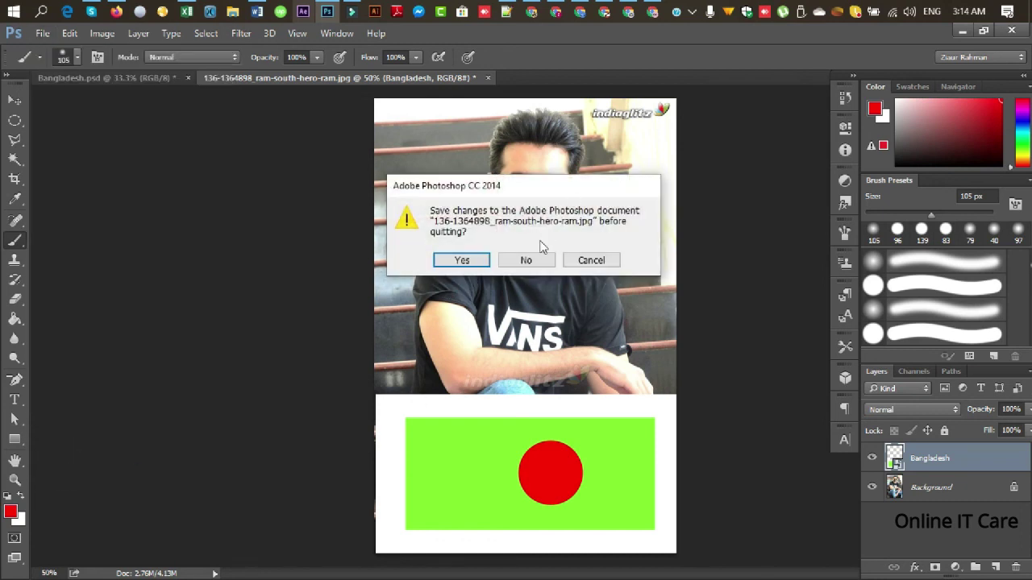
click(526, 259)
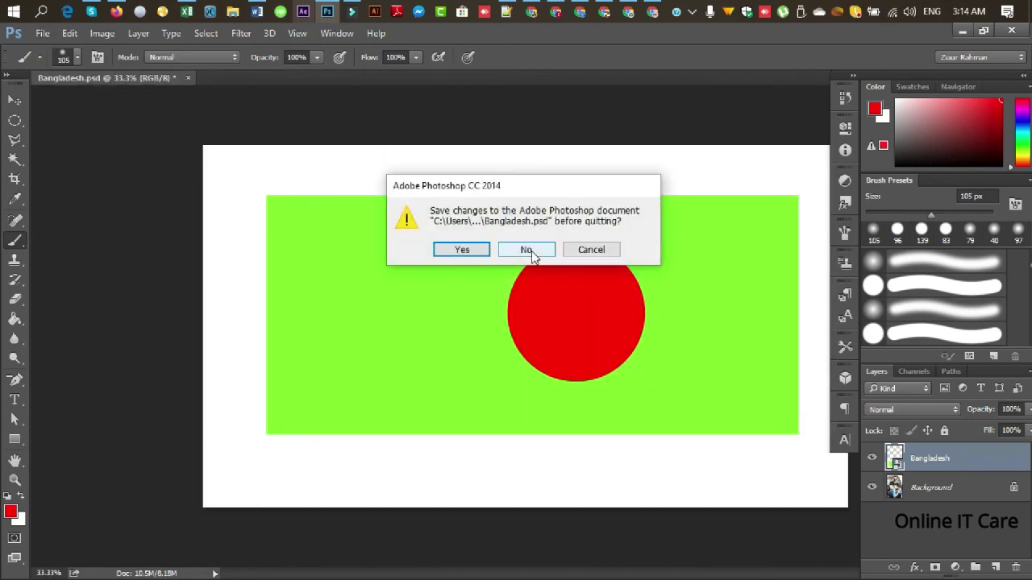
click(529, 250)
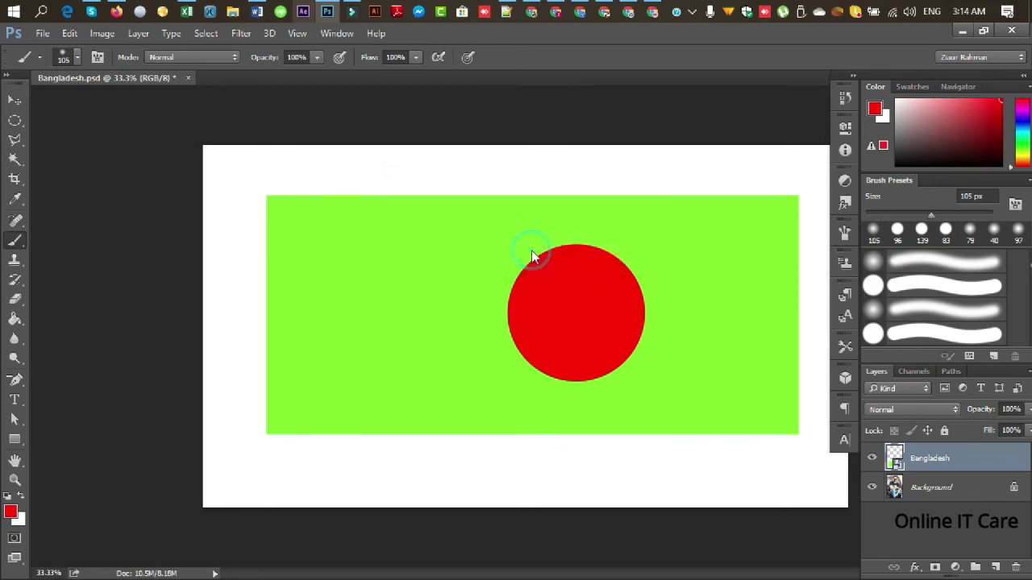